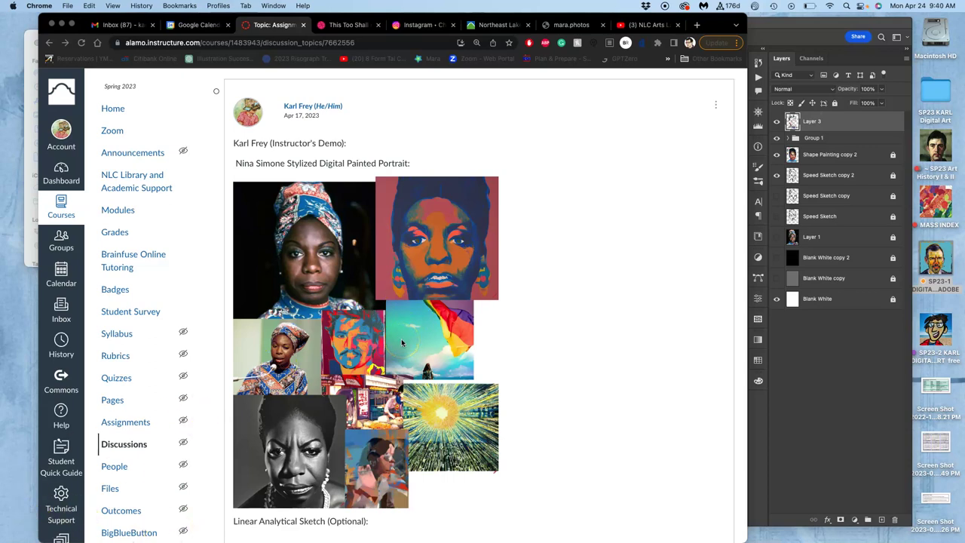
Review the instructor's Nina Simone demo post, from the reference collage and linear sketch through the base painting to the refined custom-brush painting.
scroll(402, 343, down, 1)
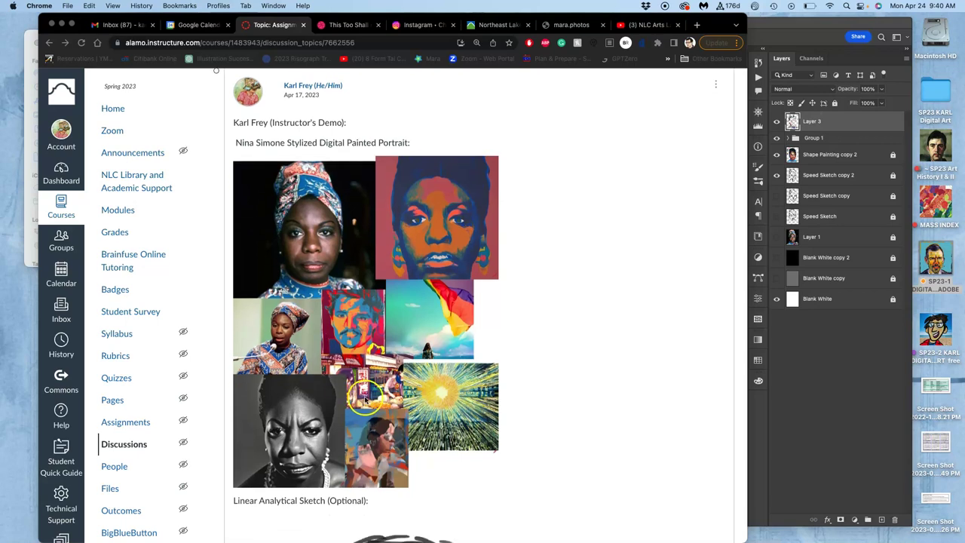
scroll(360, 312, down, 15)
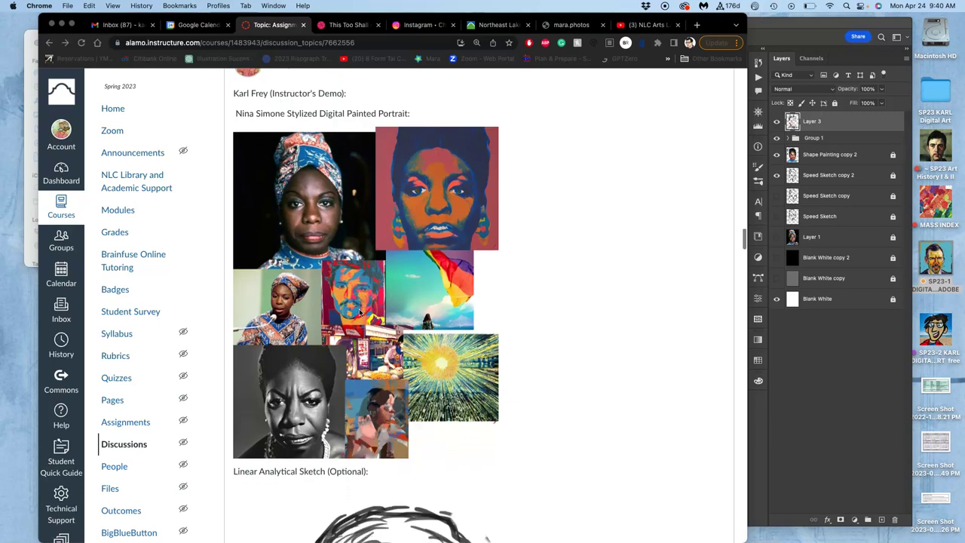
scroll(360, 313, down, 2)
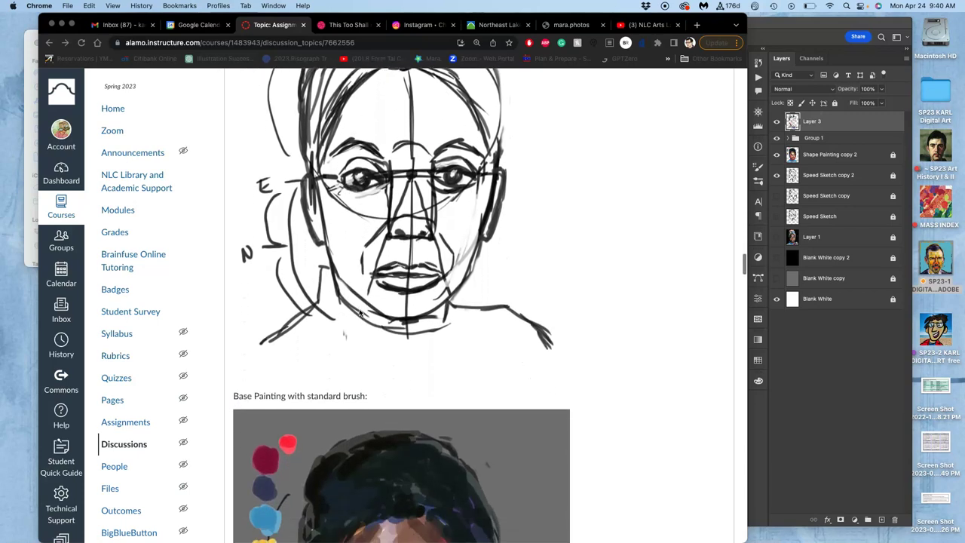
scroll(362, 308, up, 2)
scroll(405, 329, down, 10)
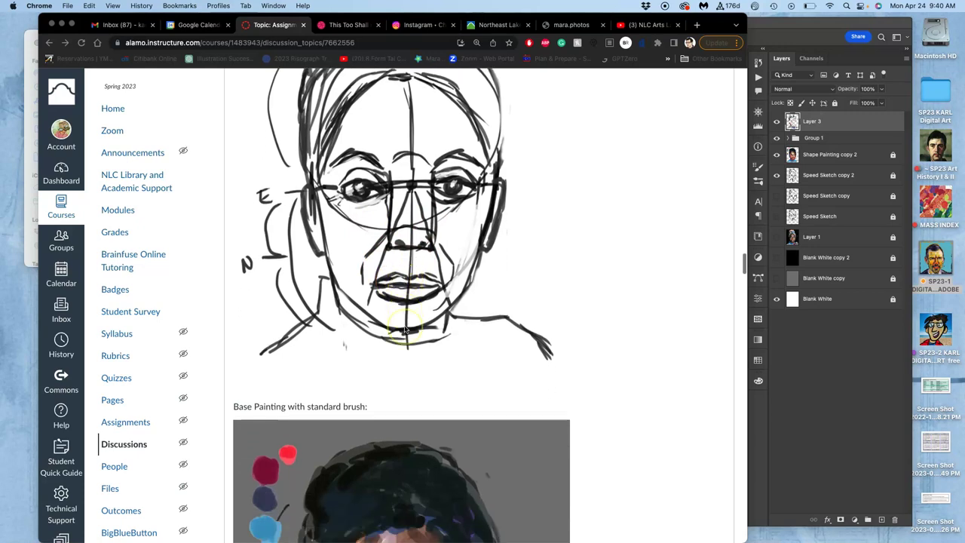
scroll(404, 329, up, 2)
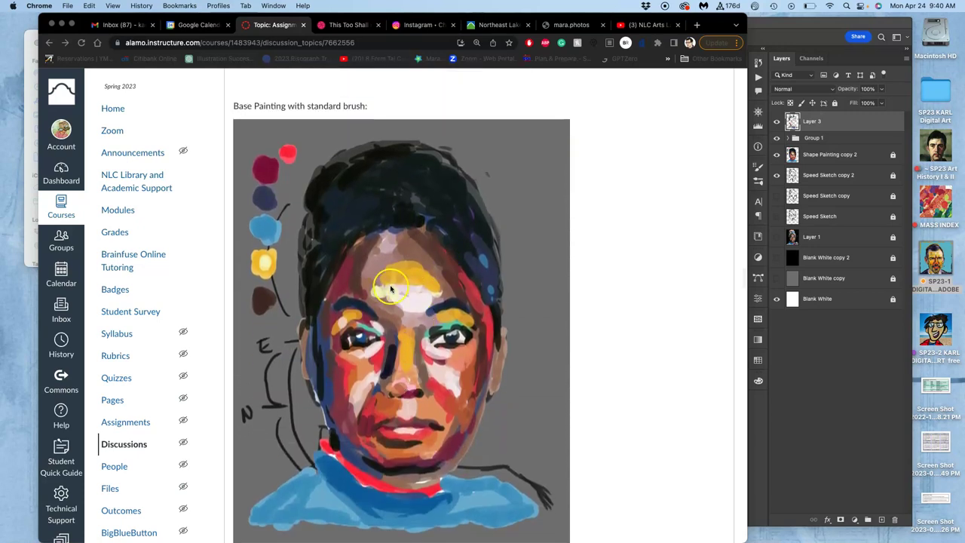
scroll(401, 330, down, 5)
scroll(397, 335, down, 8)
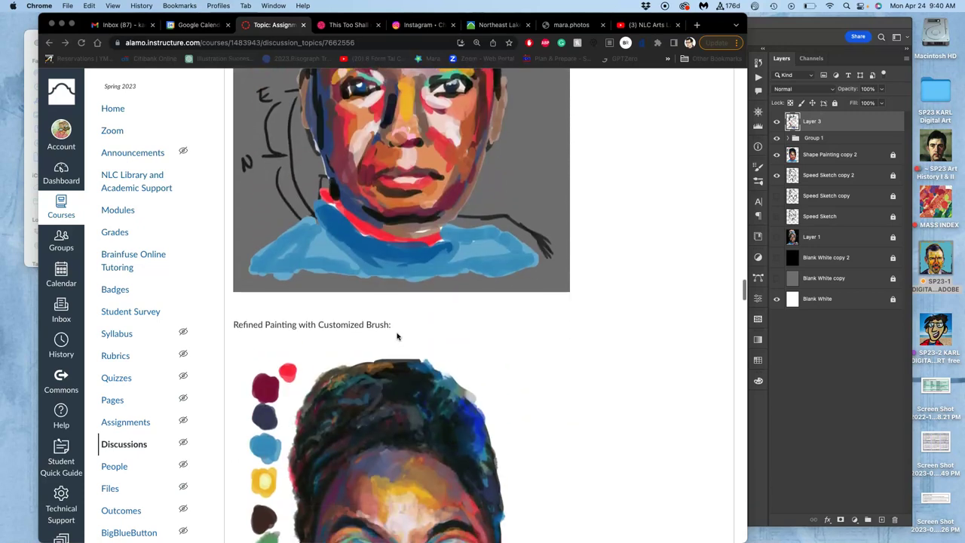
scroll(397, 335, down, 1)
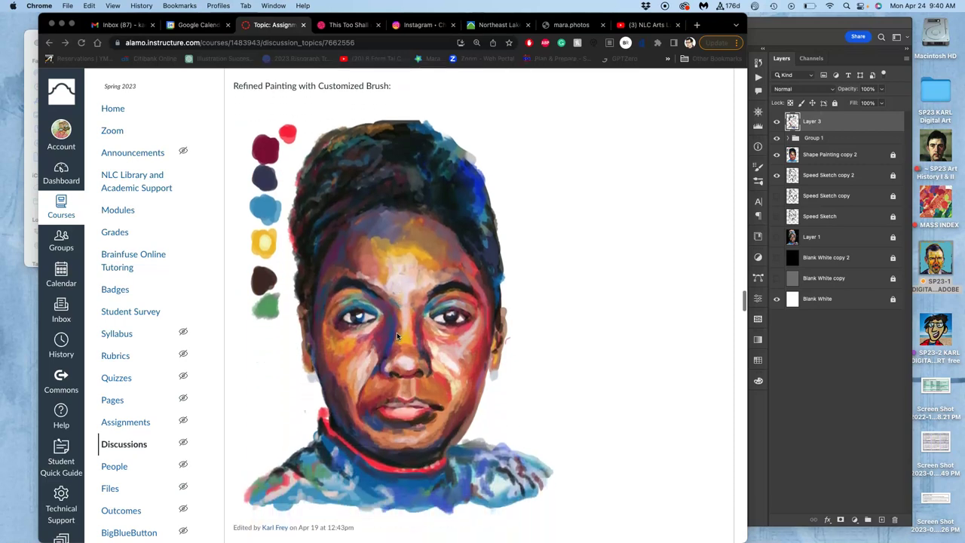
click(404, 347)
scroll(385, 362, down, 3)
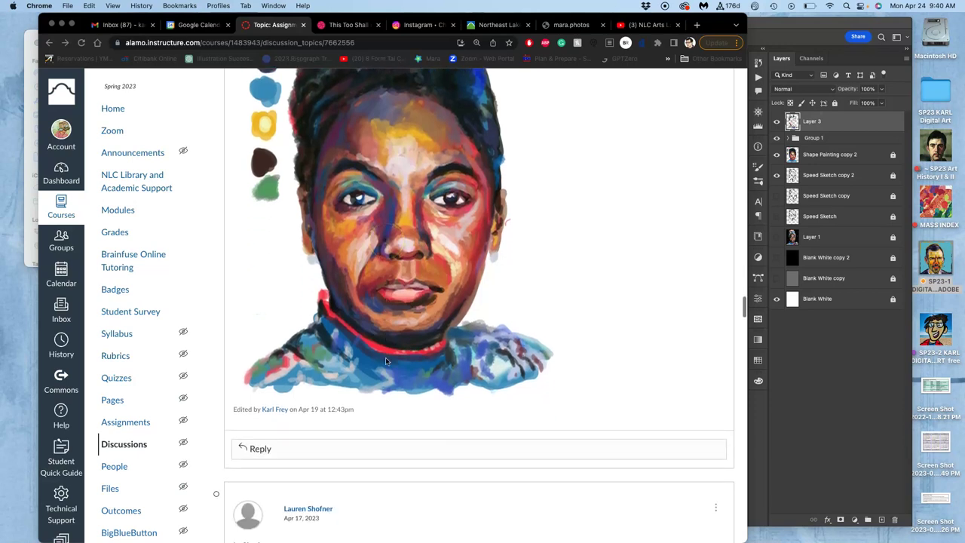
scroll(387, 366, up, 4)
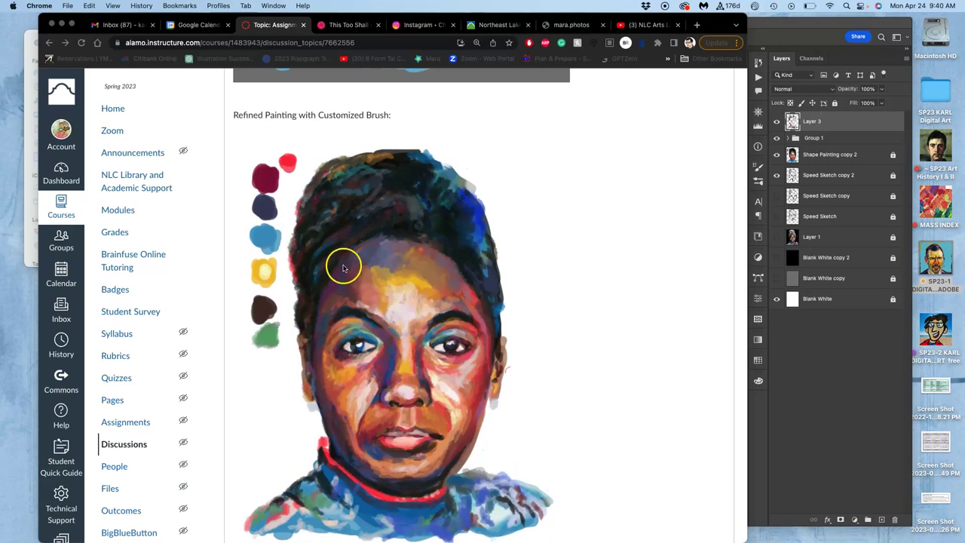
scroll(340, 267, down, 1)
Switch to Photoshop and examine the sketch beneath the portrait by hiding Layer 3, Group 1 and Shape Painting copy 2.
click(774, 28)
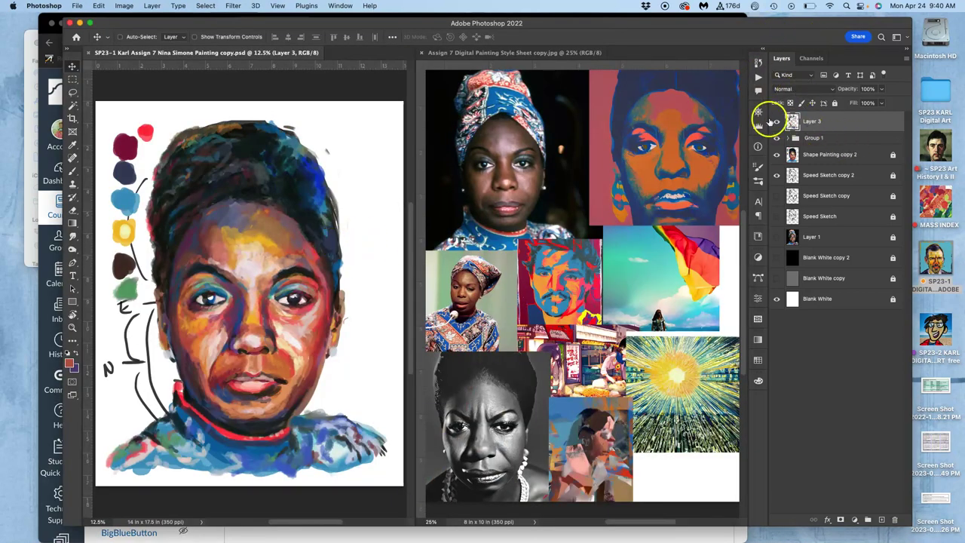
click(778, 123)
click(777, 139)
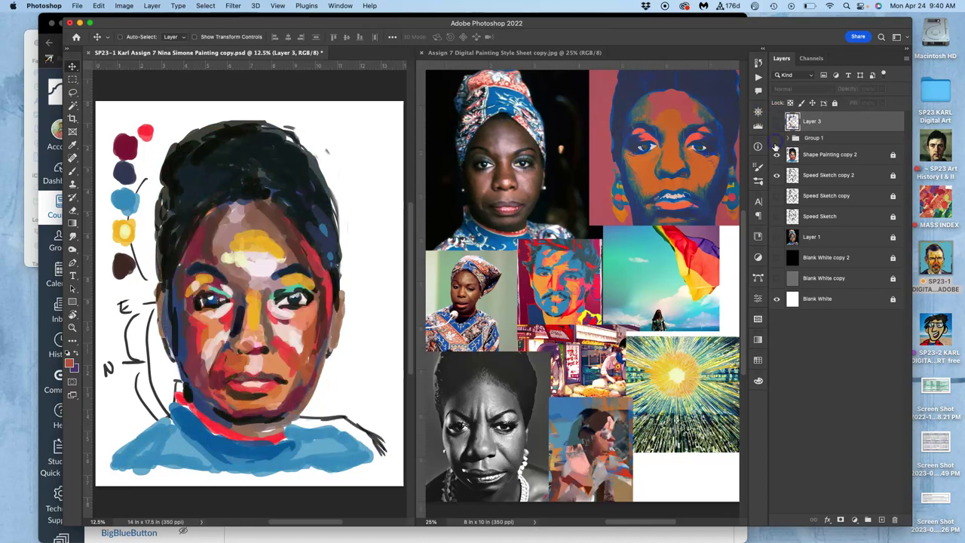
click(776, 155)
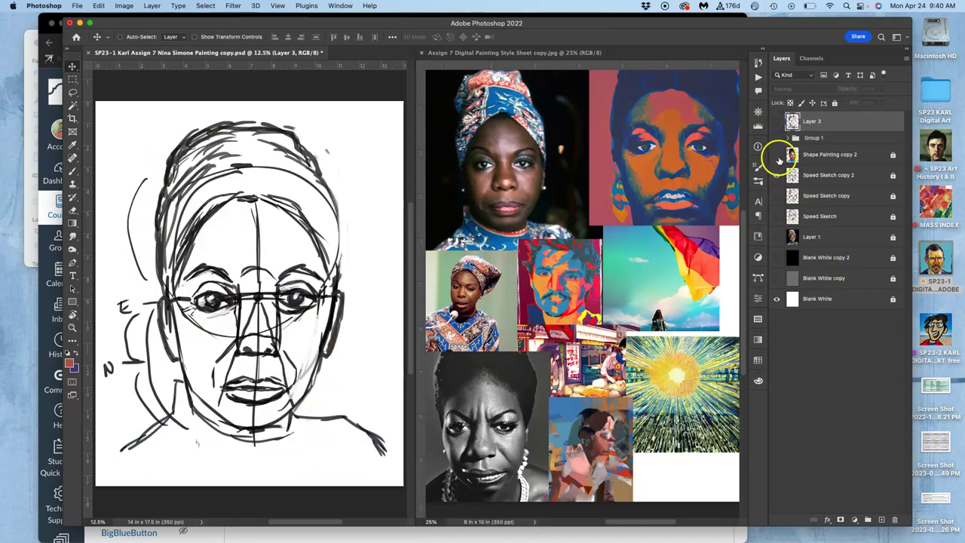
Make Shape Painting copy 2 and Group 1 visible again and hide the Speed Sketch copy 2 layer.
click(776, 154)
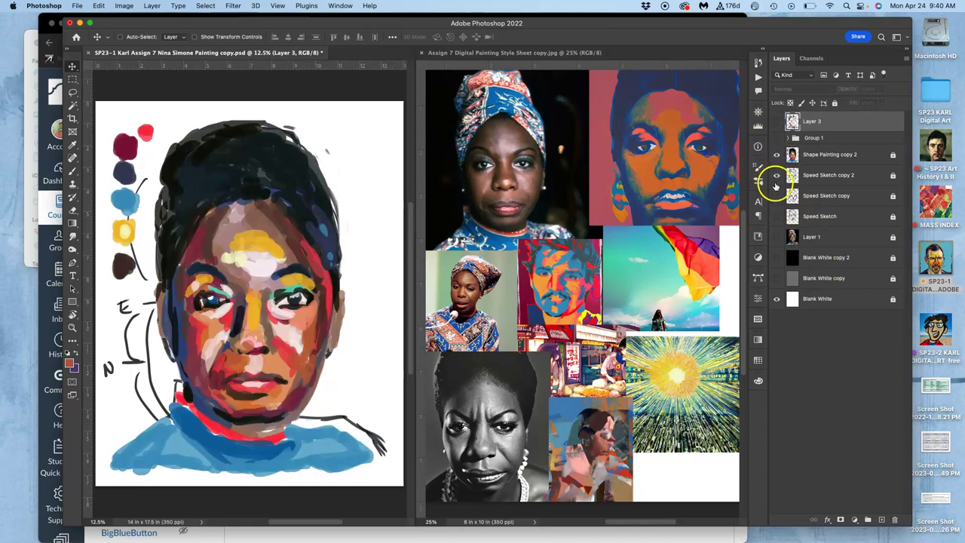
click(776, 176)
click(777, 139)
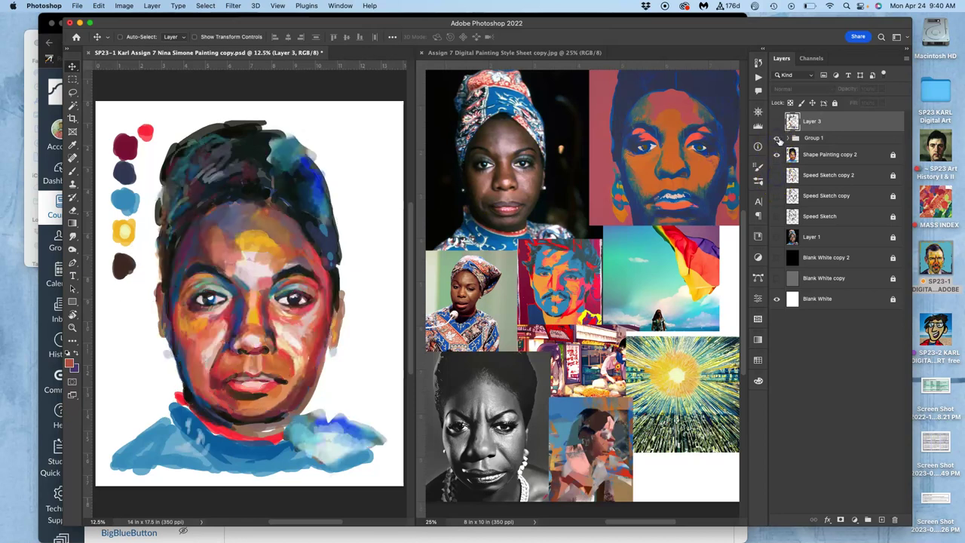
Examine what each layer inside Group 1 contributes by hiding all four and restoring them from Refined Painting up to Layer 5 copy.
click(787, 138)
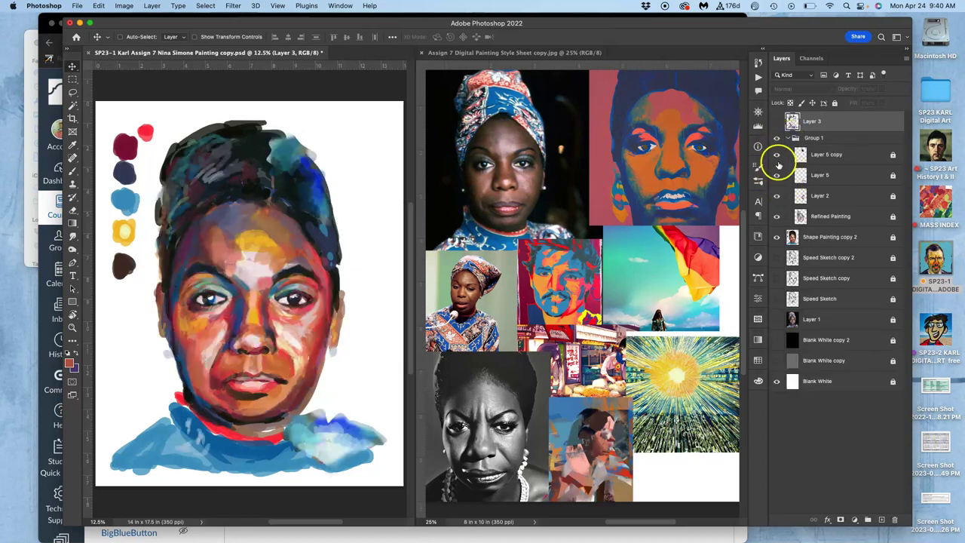
drag(778, 161, 779, 181)
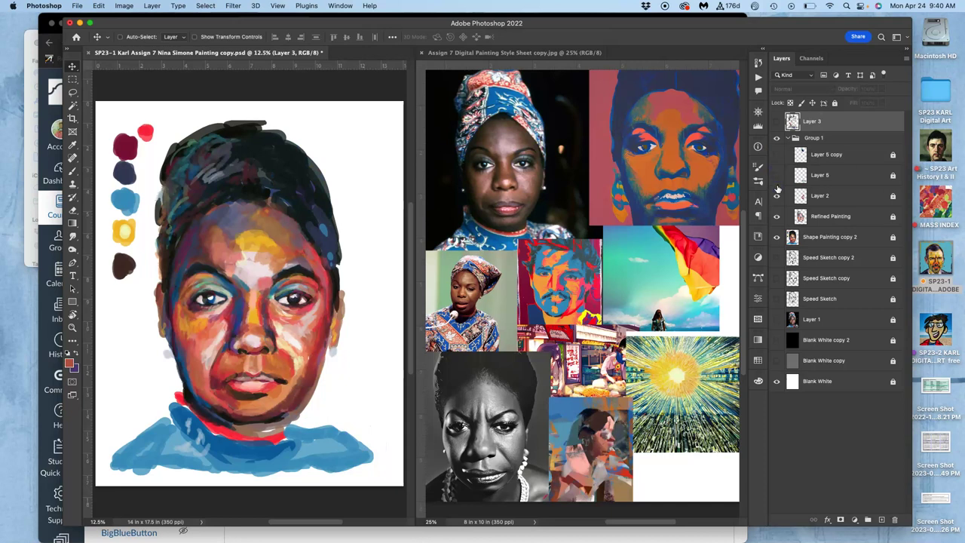
click(777, 197)
click(777, 217)
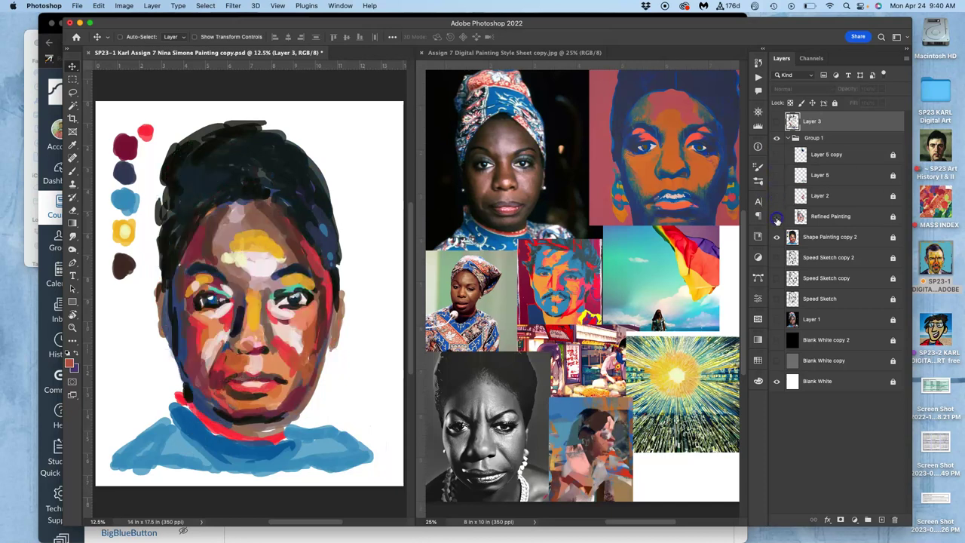
click(777, 217)
click(777, 198)
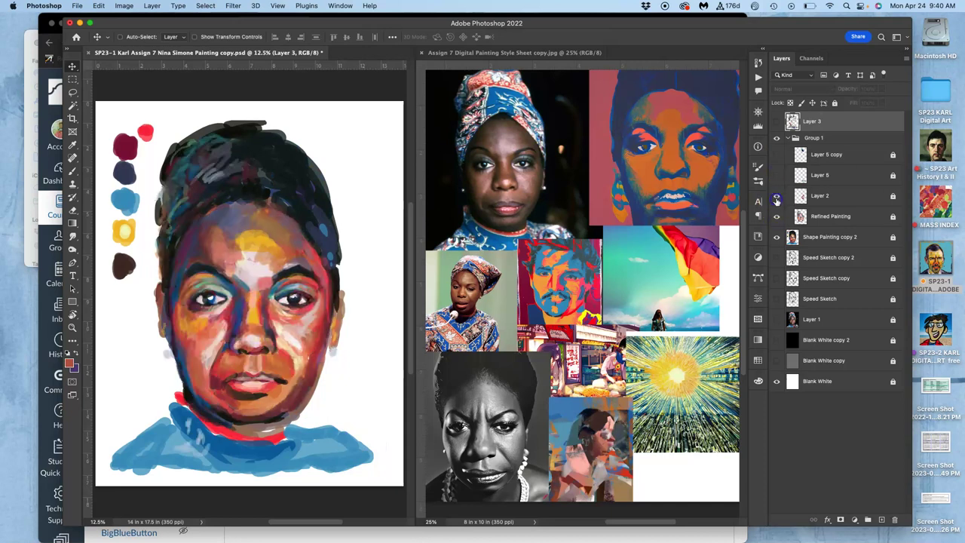
click(778, 175)
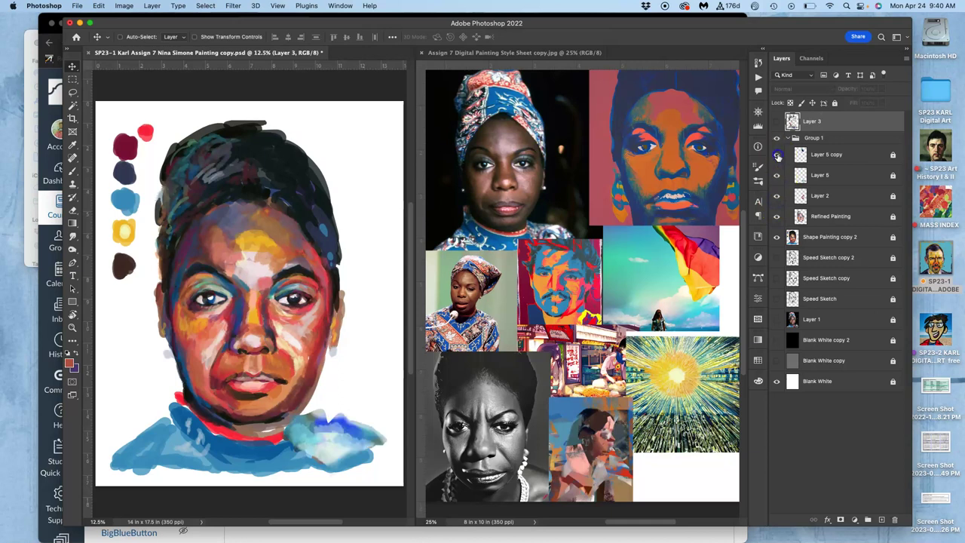
click(778, 155)
click(788, 138)
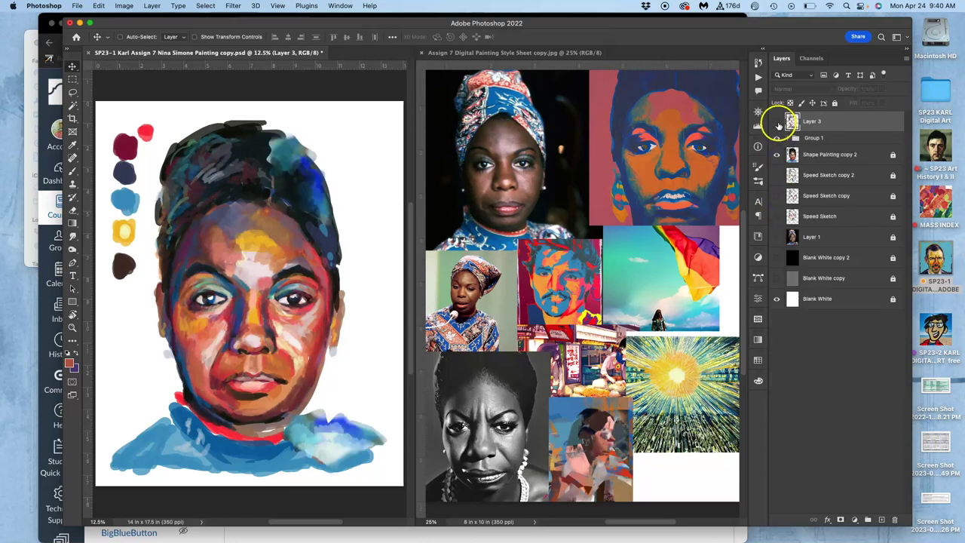
Show Layer 3 and examine its strokes with Shape Painting copy 2 hidden, toggling Group 1 off and on for comparison.
click(777, 122)
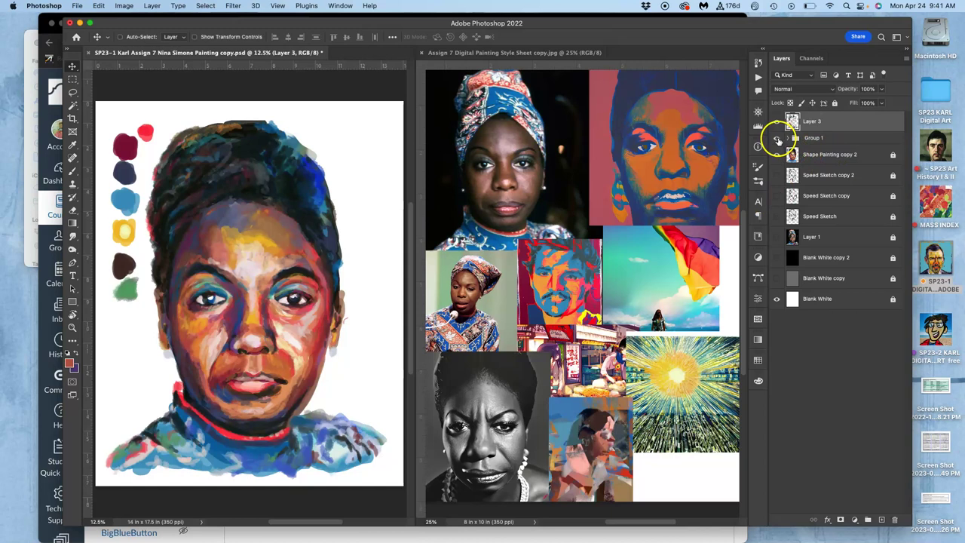
click(776, 139)
click(777, 156)
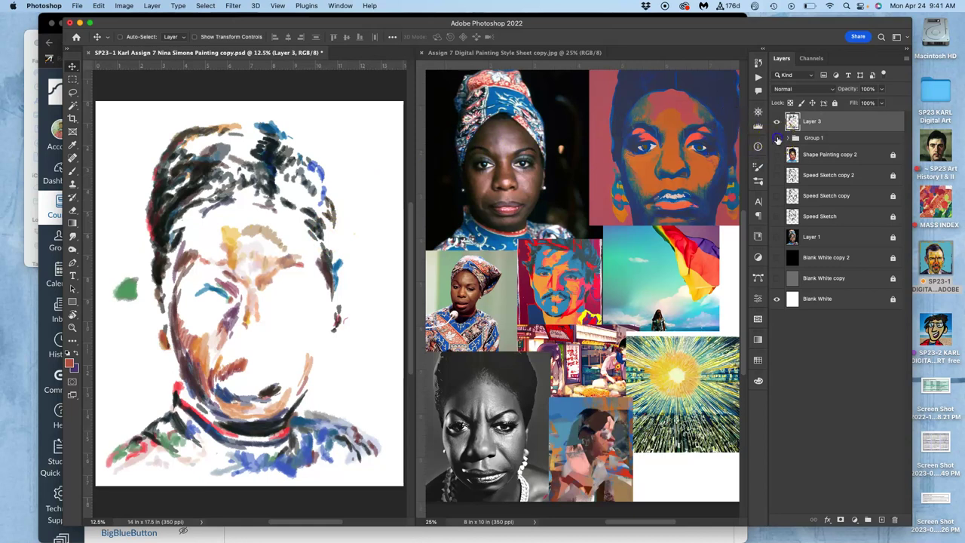
click(777, 139)
click(778, 139)
click(777, 140)
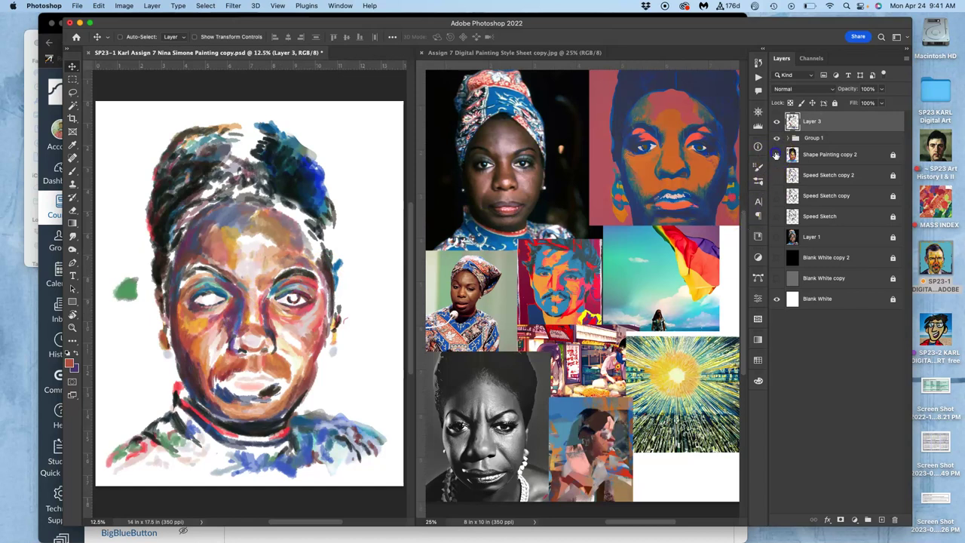
Compare the refined brushwork with and without the base by toggling Shape Painting copy 2, leaving that layer visible.
click(776, 154)
click(776, 154)
click(777, 155)
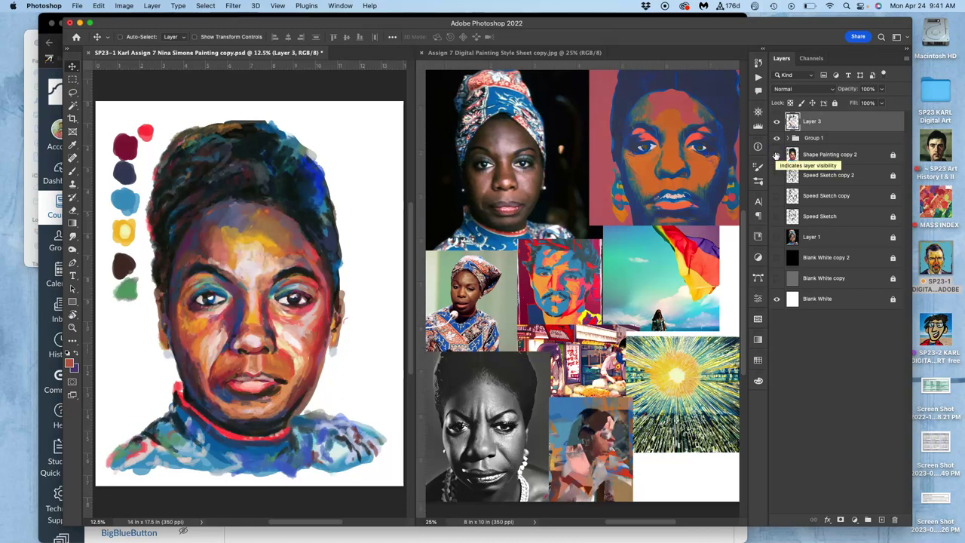
click(776, 154)
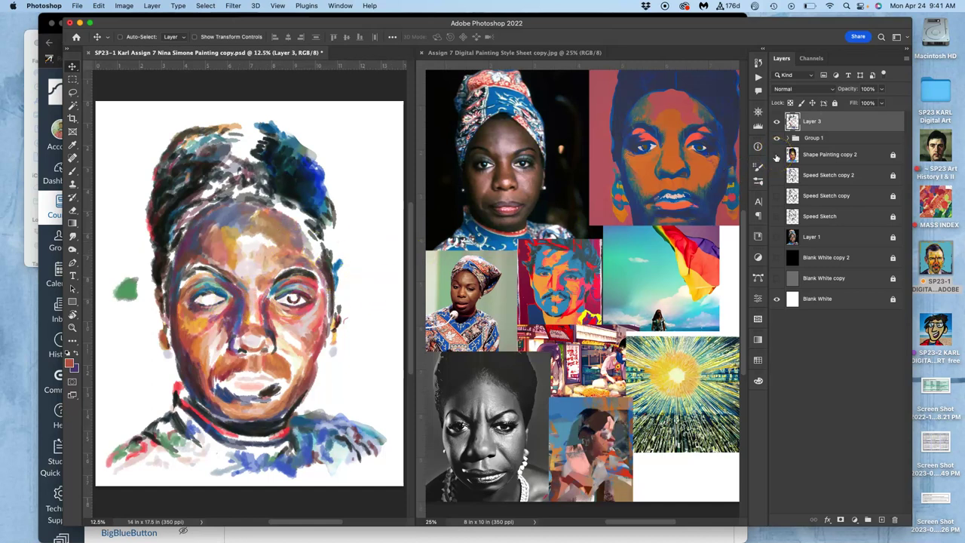
click(776, 155)
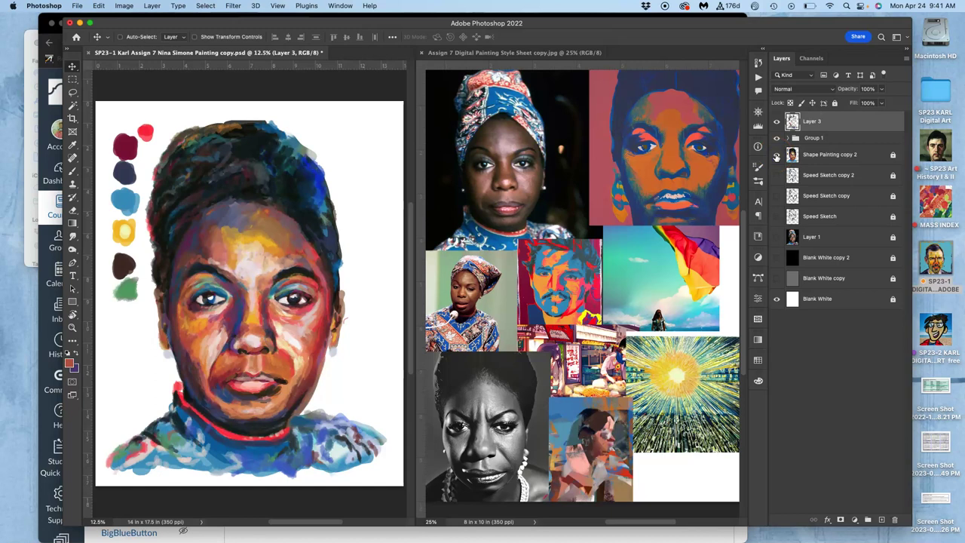
Examine the portrait's brush texture at 100% magnification across the brows, forehead, nose bridge and eyes.
key(super+equal)
key(super+equal)
key(super+equal)
key(super+equal)
key(super+equal)
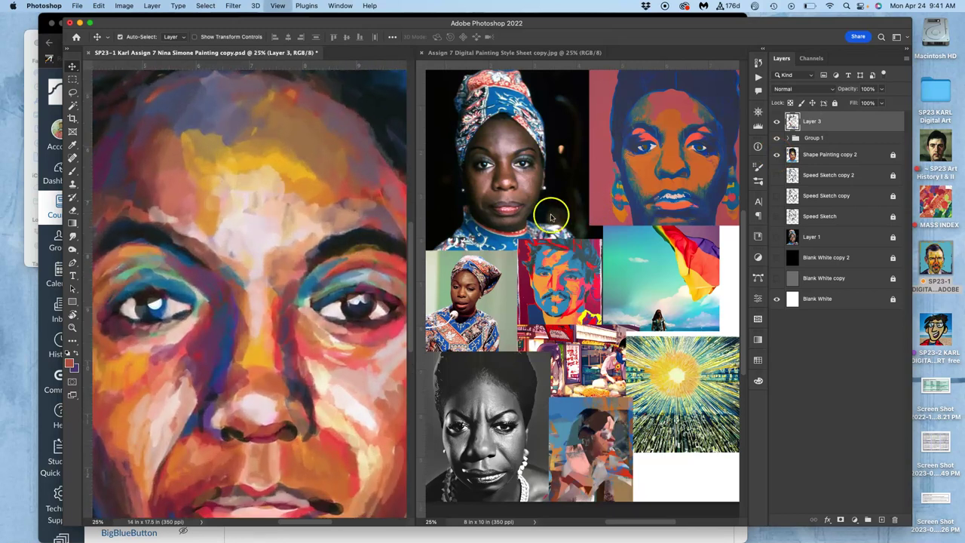
key(super+equal)
drag(327, 263, 444, 273)
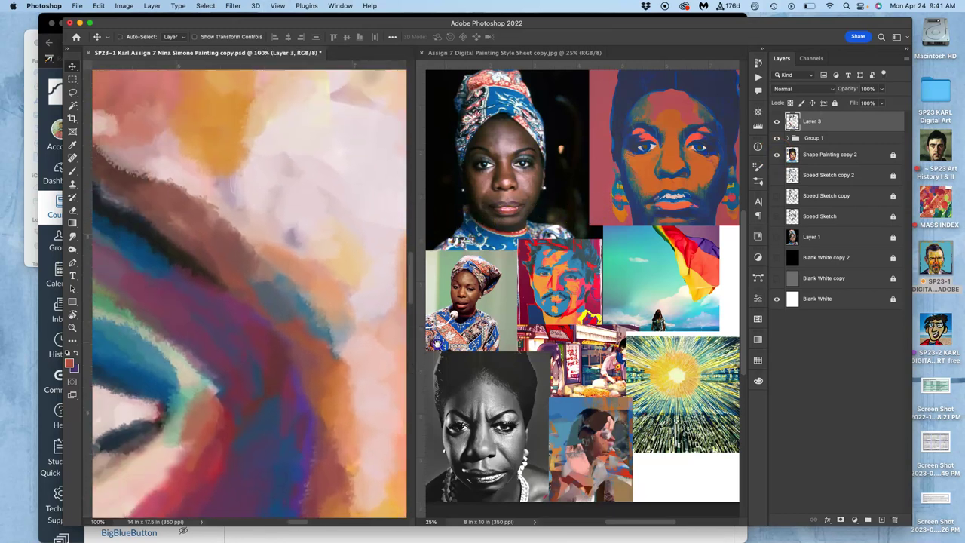
drag(311, 117, 349, 217)
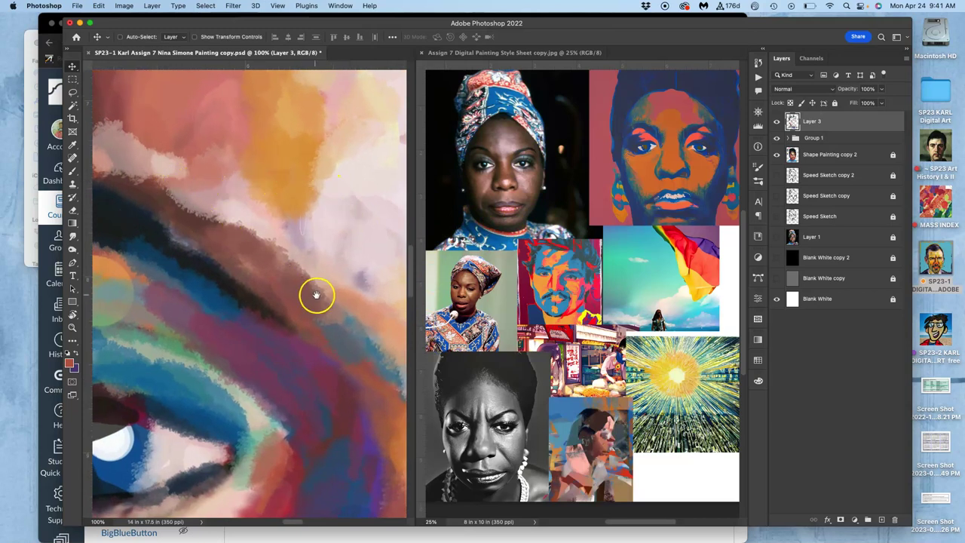
scroll(231, 174, up, 10)
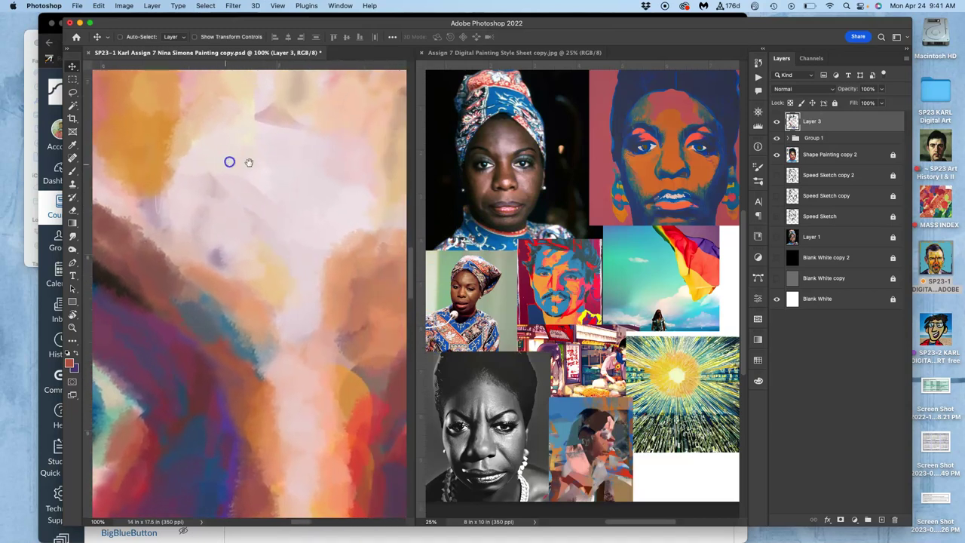
scroll(235, 170, right, 3)
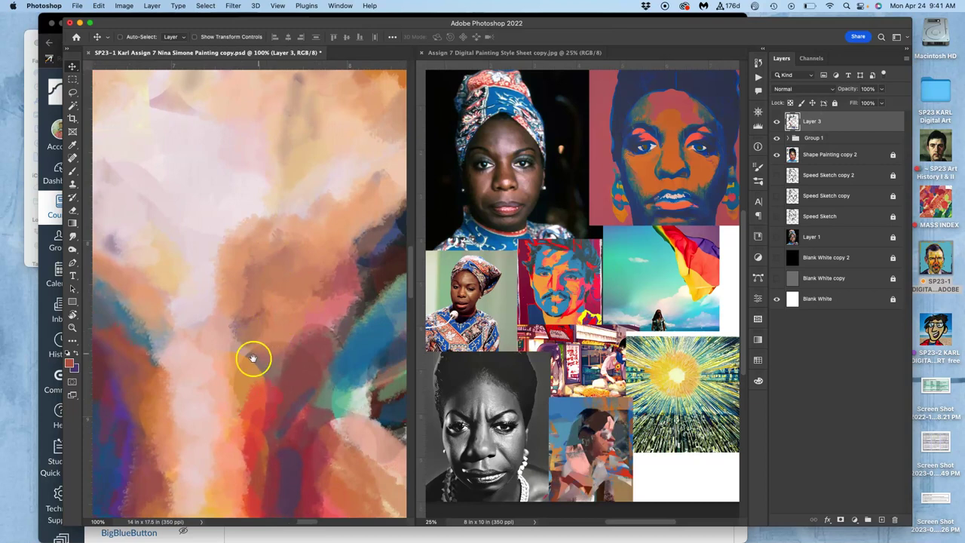
mouse_move(217, 310)
mouse_down()
mouse_move(261, 310)
mouse_move(251, 258)
mouse_move(228, 224)
mouse_up()
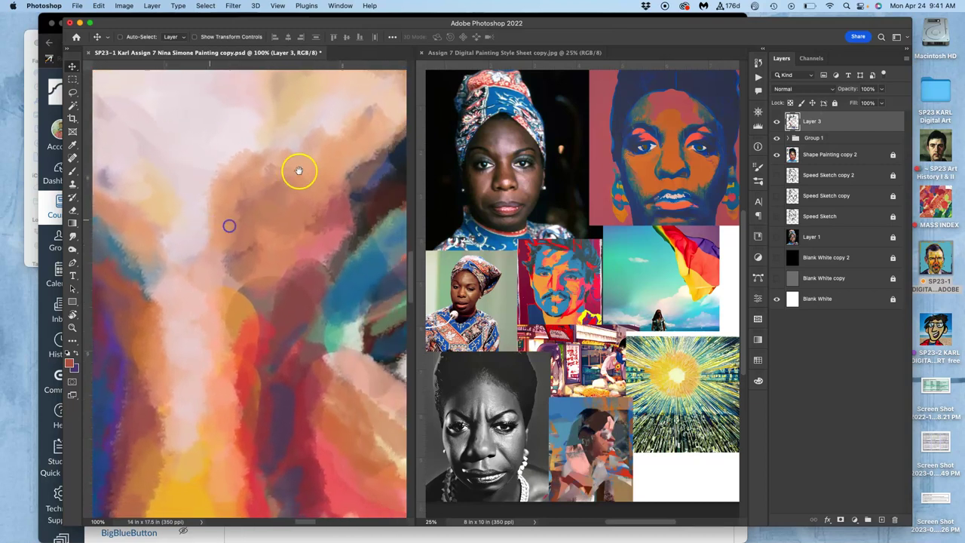
drag(283, 242, 227, 234)
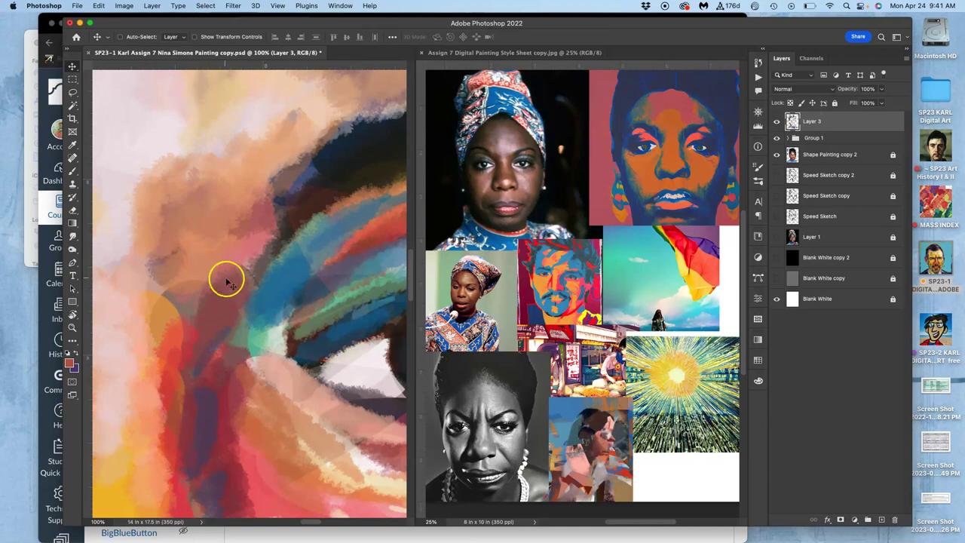
Choose the SP23-1 Karl Dry Brush preset for the Brush tool.
click(73, 171)
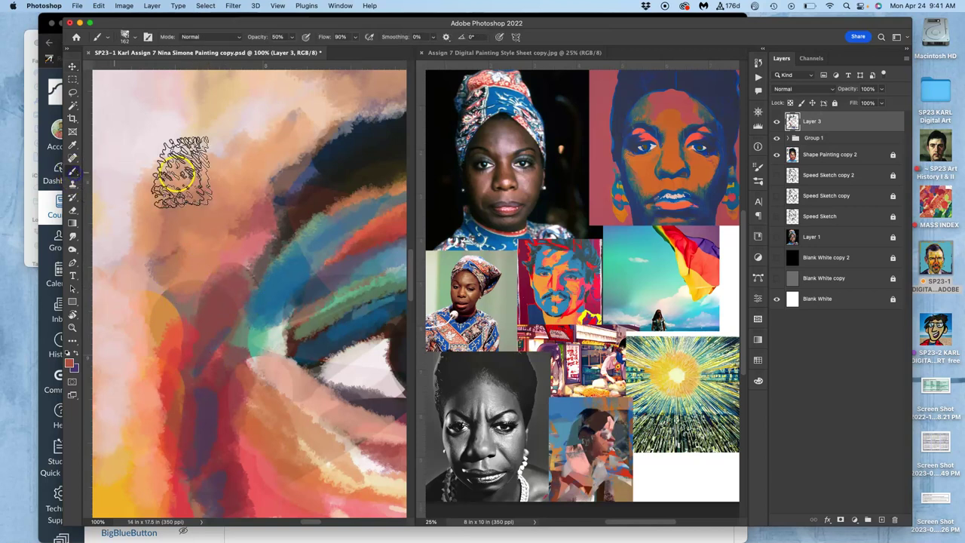
click(136, 38)
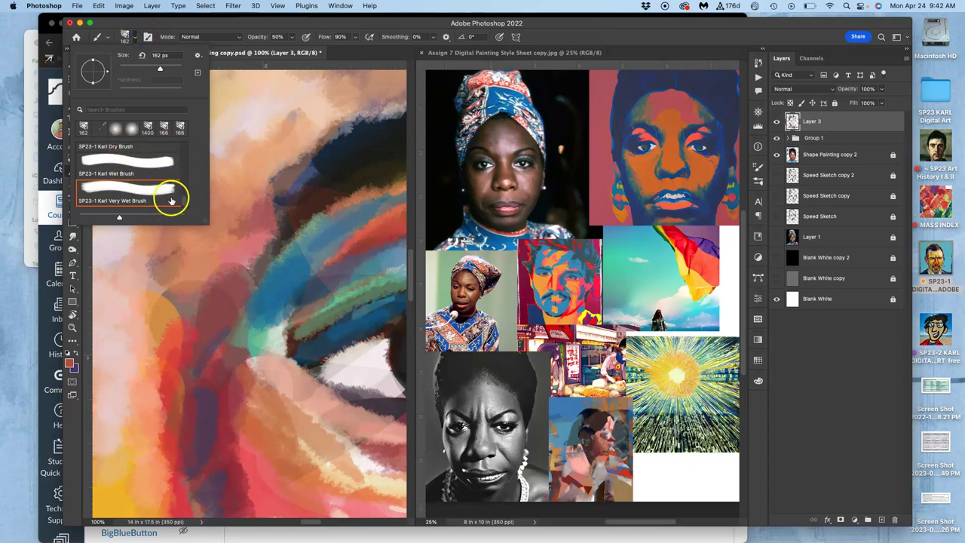
scroll(184, 199, up, 2)
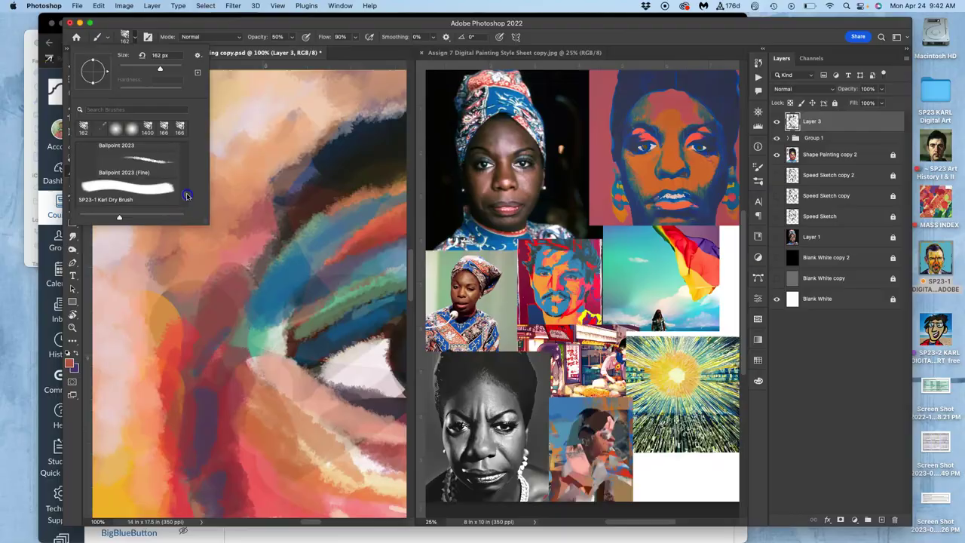
click(143, 170)
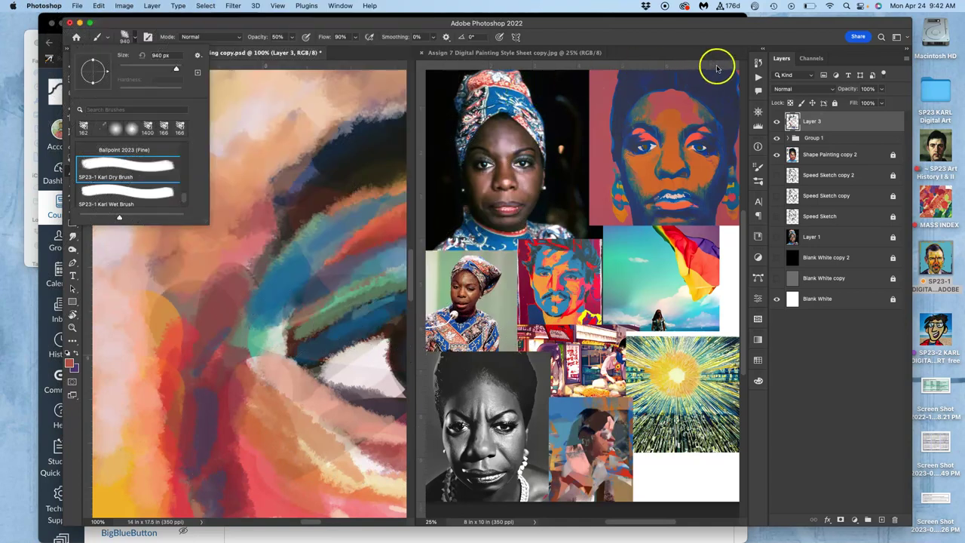
Set the dry brush's size jitter to 20% with Pen Pressure control and test it with strokes beside the inner brow.
click(758, 169)
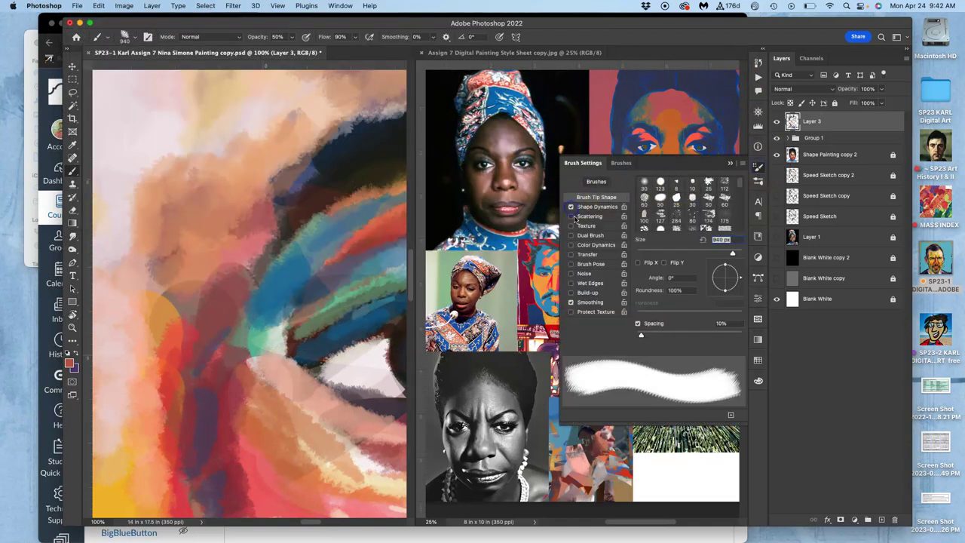
click(589, 208)
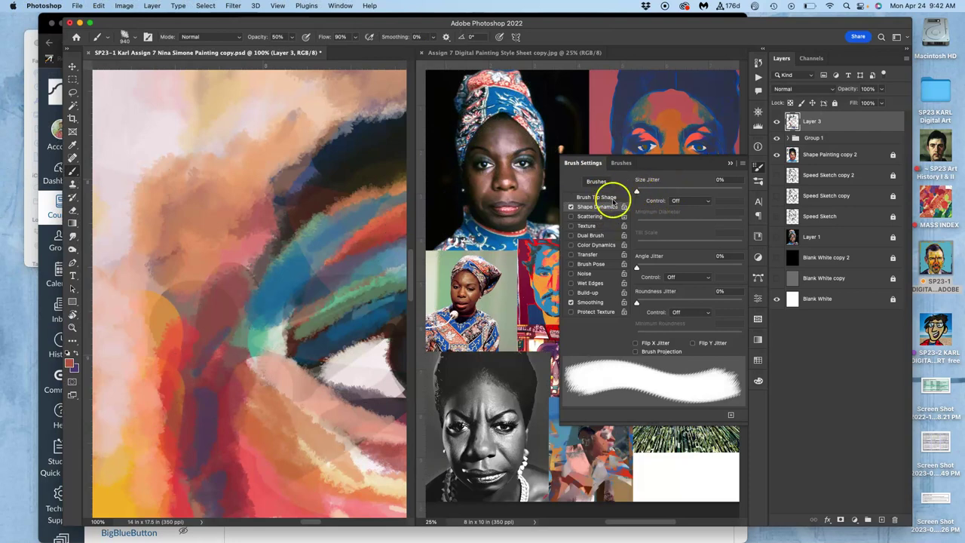
drag(636, 192, 656, 192)
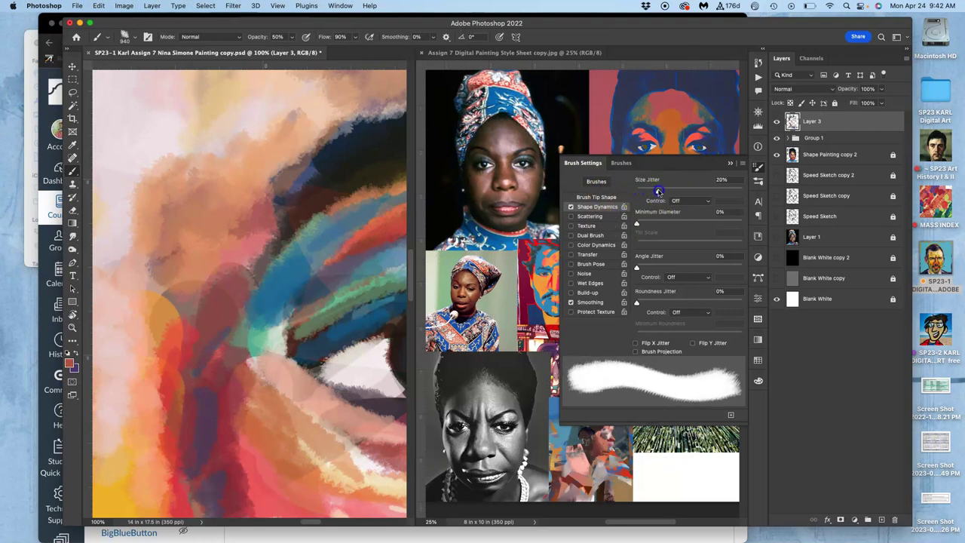
click(705, 202)
click(689, 219)
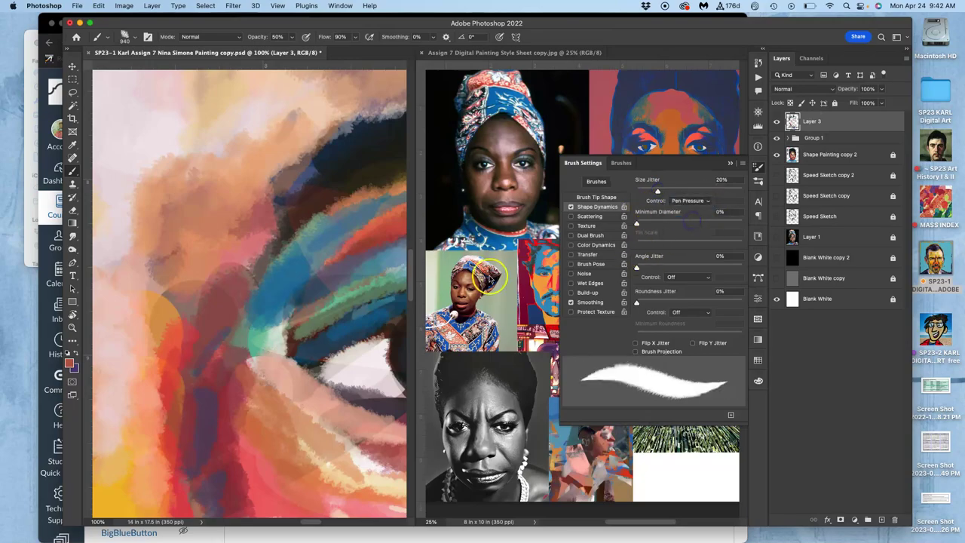
mouse_move(270, 204)
mouse_down()
mouse_move(199, 261)
mouse_move(176, 316)
mouse_up()
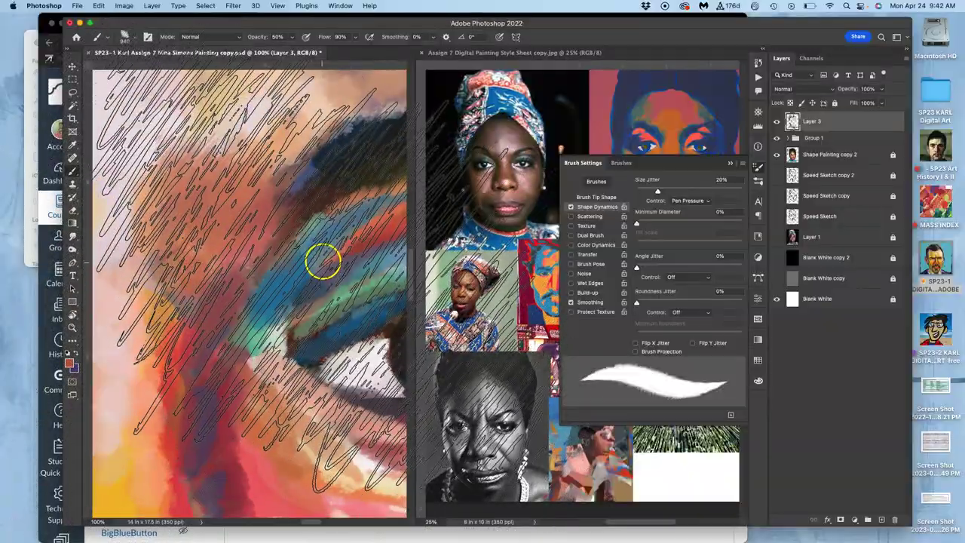
mouse_move(322, 262)
mouse_down()
mouse_move(523, 215)
mouse_move(402, 256)
mouse_move(353, 256)
mouse_up()
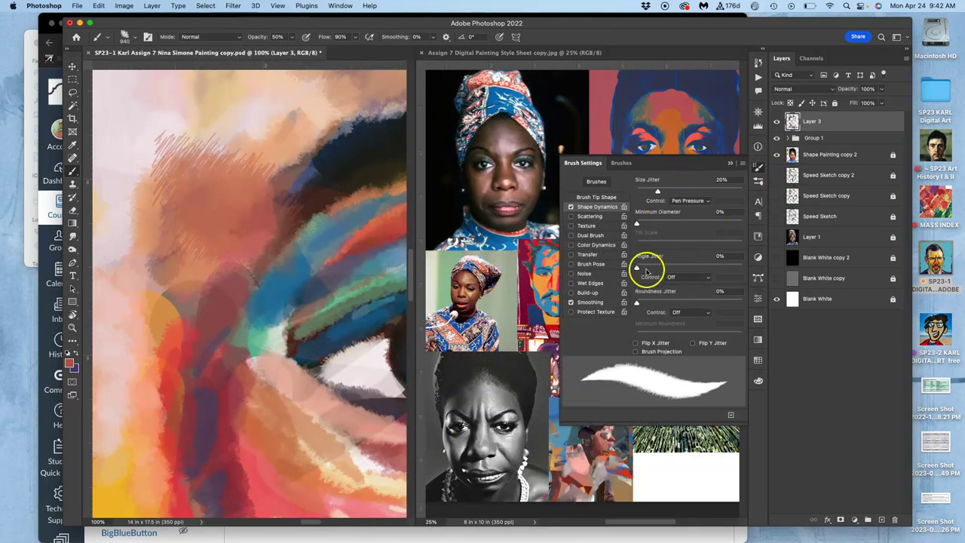
Set the brush's angle jitter to 26%, roundness jitter to 29% and minimum diameter to 5%, and enable Flip X Jitter.
drag(638, 267, 663, 262)
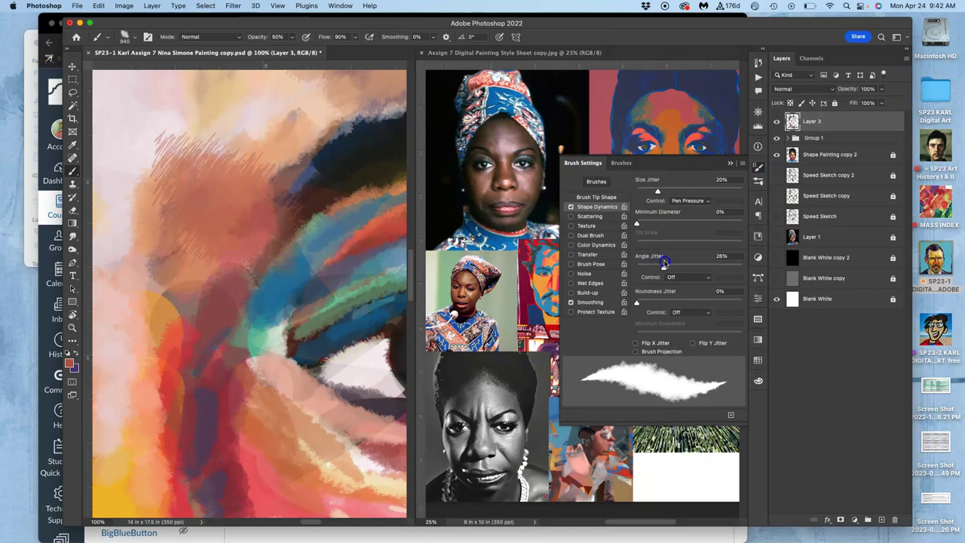
drag(636, 302, 656, 301)
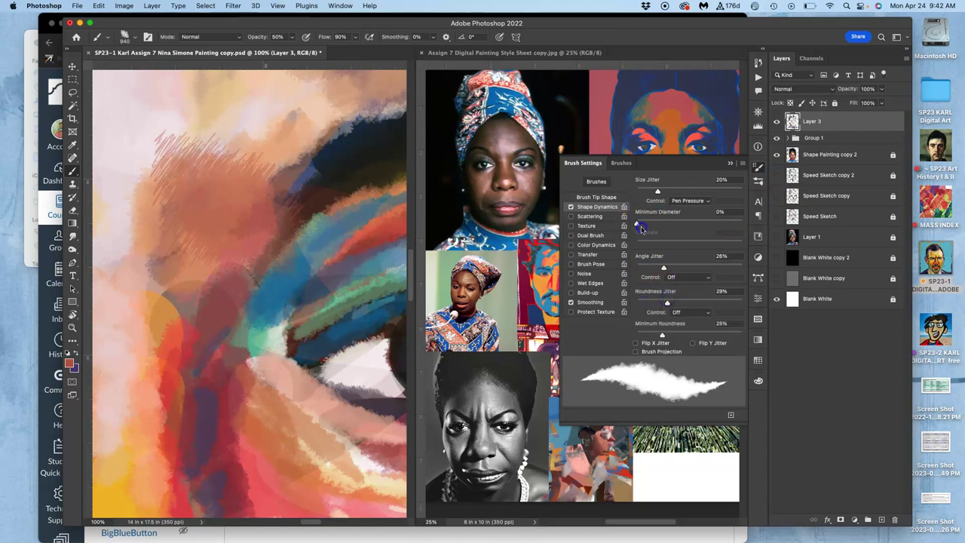
drag(638, 225, 641, 224)
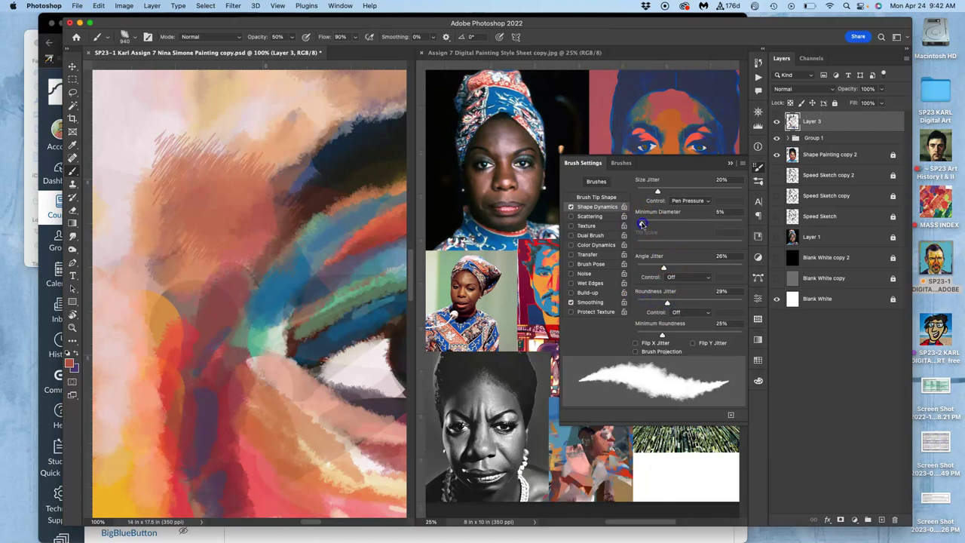
click(636, 343)
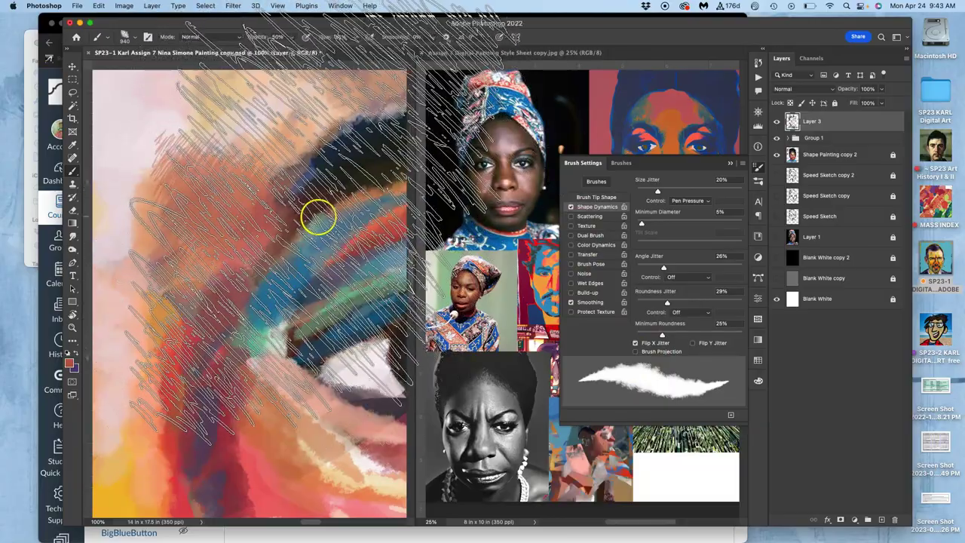
Reduce the dry brush's size to 95 px, with the portrait shown at 25%.
key(super+minus)
key(super+minus)
key(super+minus)
key(super+minus)
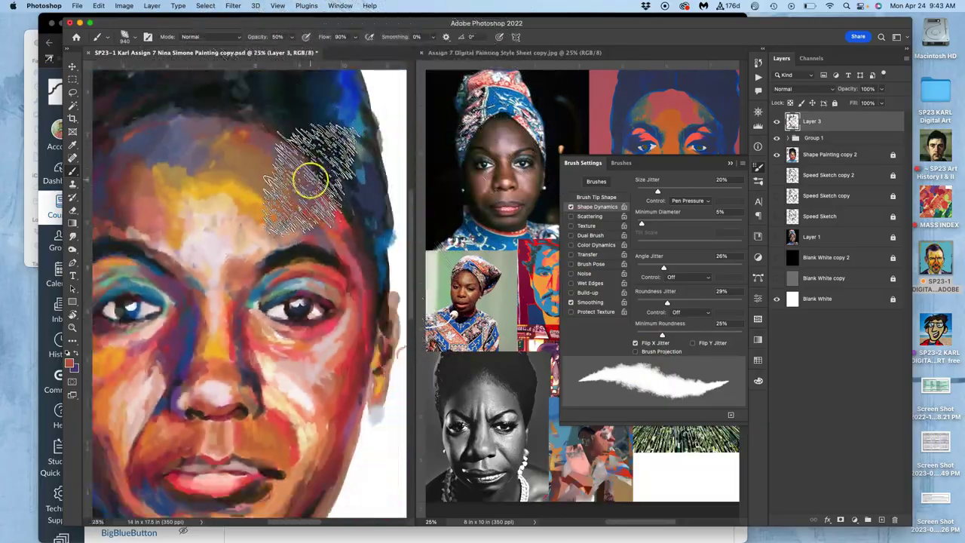
click(291, 38)
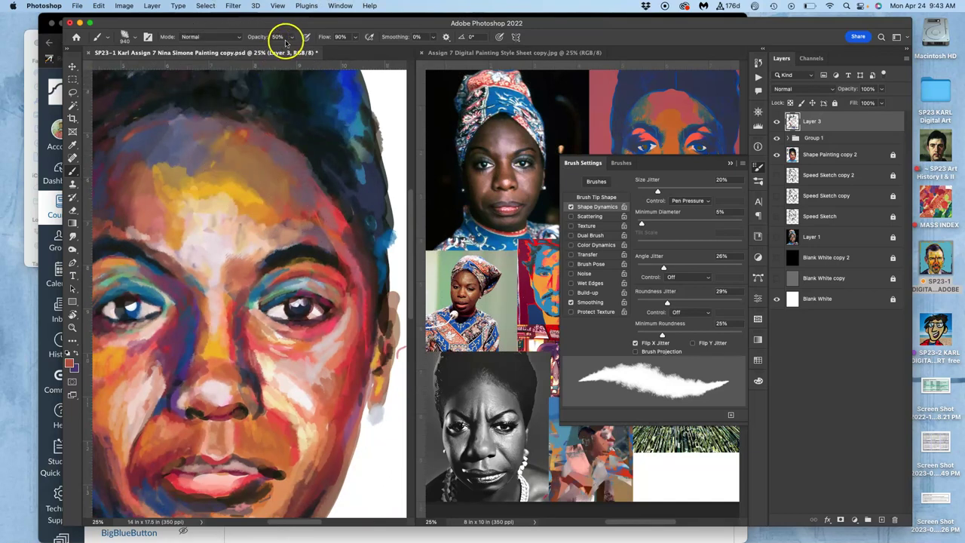
click(125, 37)
drag(161, 67, 153, 65)
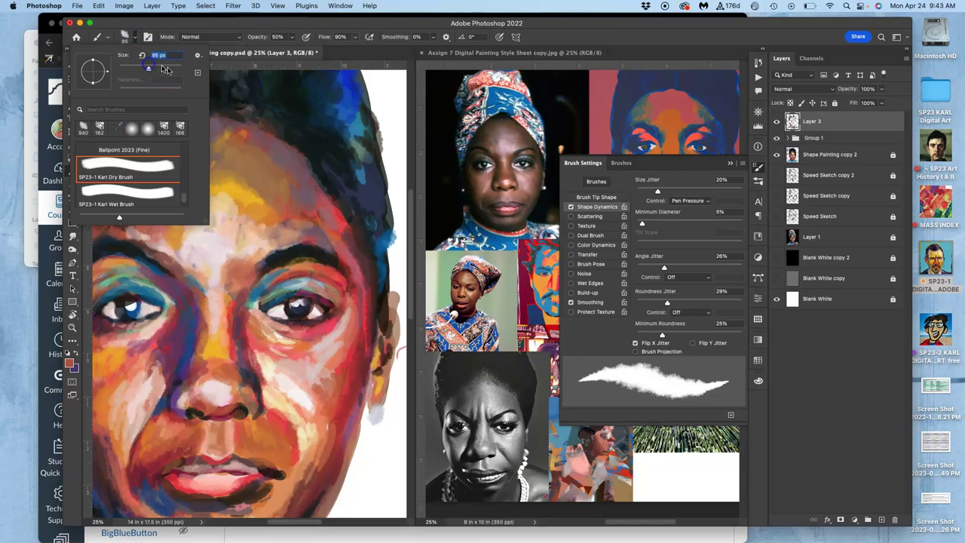
click(249, 248)
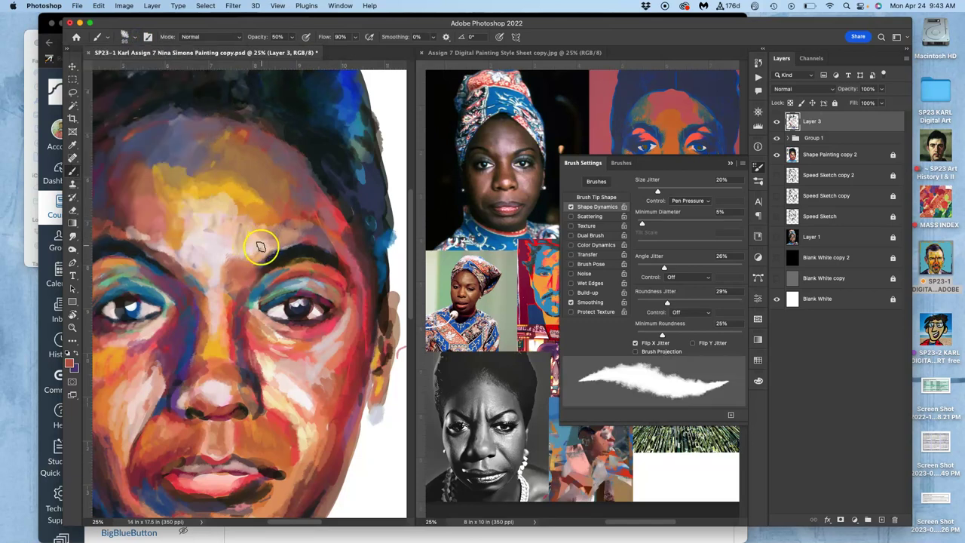
Compare the portrait with and without Layer 3, leaving the layer visible.
click(777, 122)
click(777, 122)
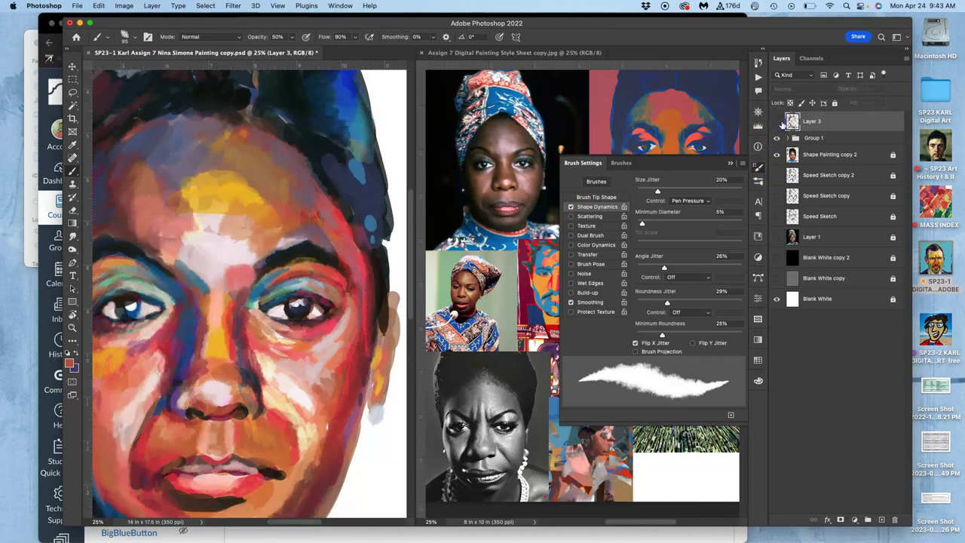
click(779, 122)
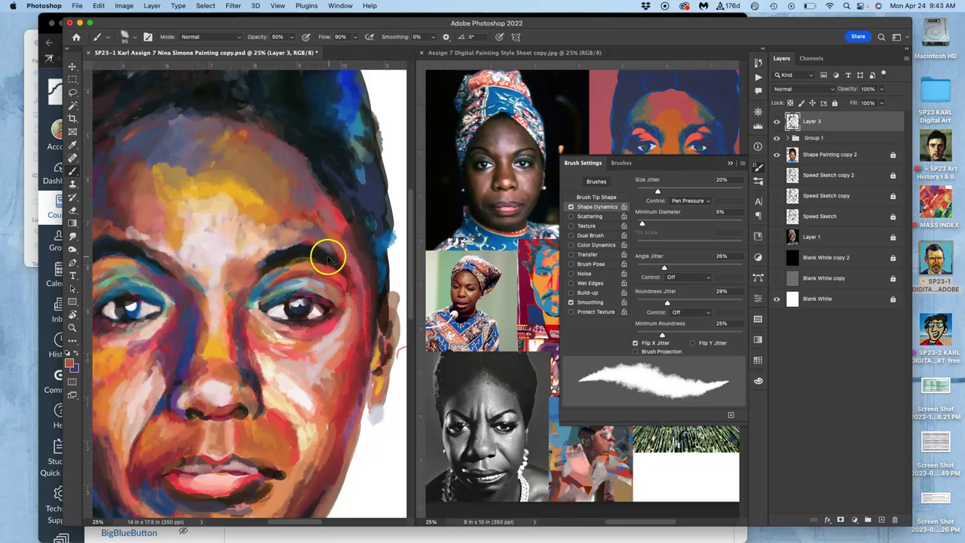
Put away the brush settings and show the Navigator, using it to shift the view across the face at 33.33%.
scroll(328, 261, up, 1)
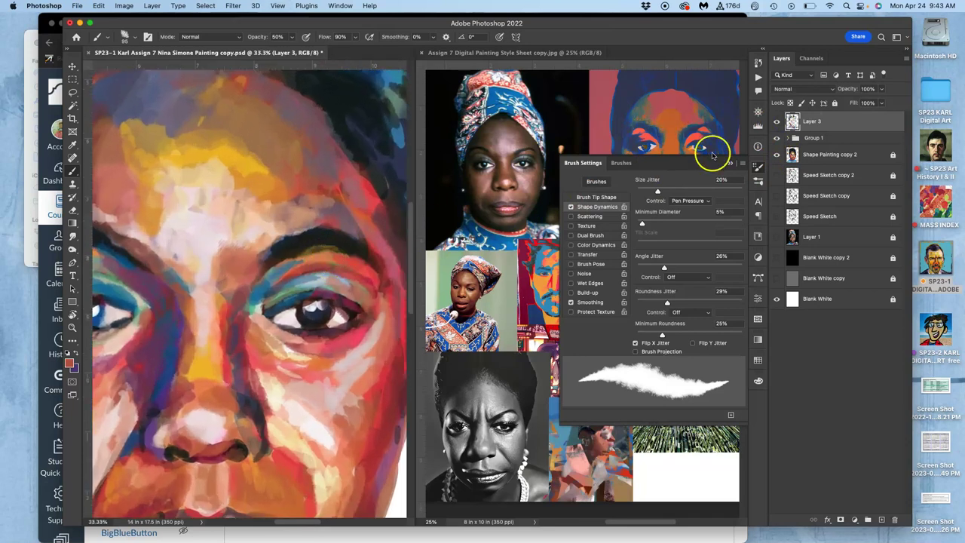
click(728, 162)
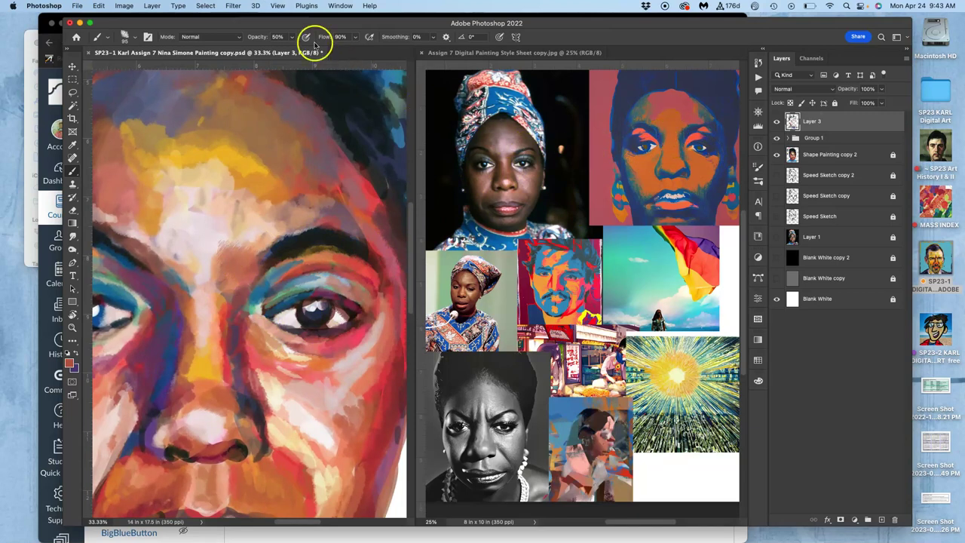
click(338, 6)
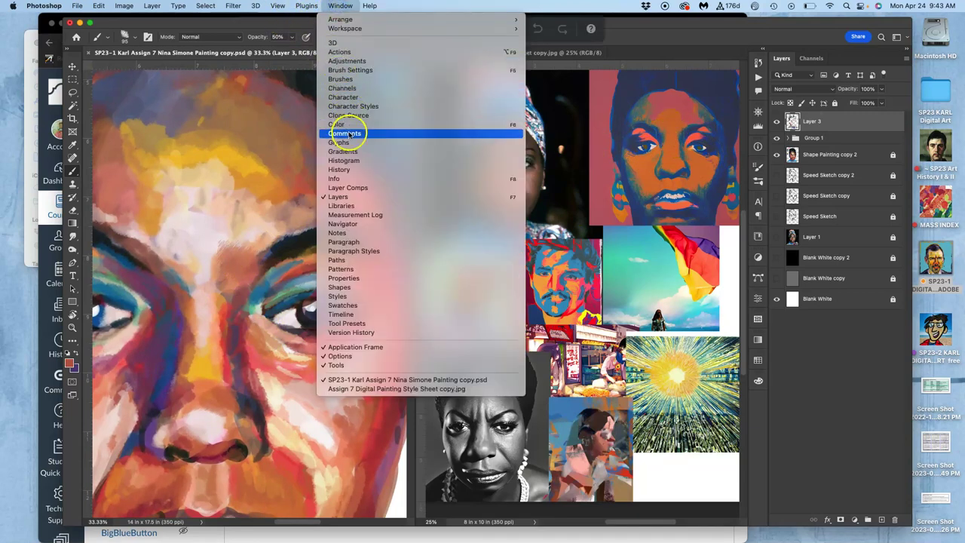
click(345, 224)
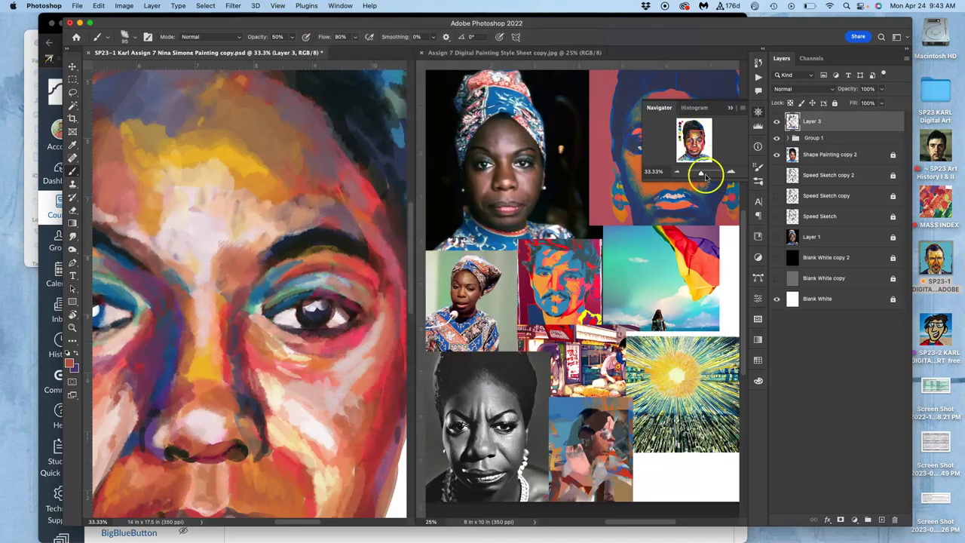
drag(694, 143, 697, 144)
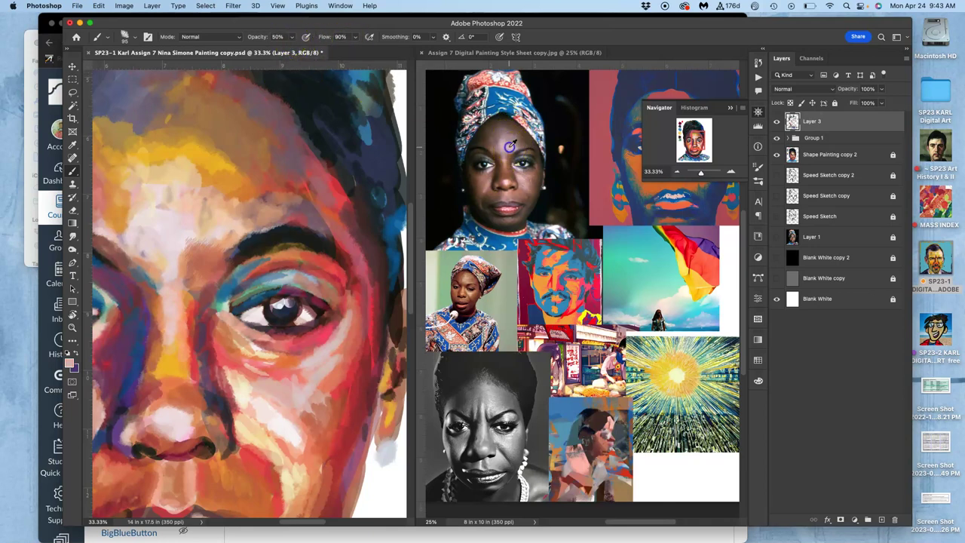
Sample skin tones from the face and dab paint around the brow and the inner corner of the eye.
click(272, 196)
click(226, 280)
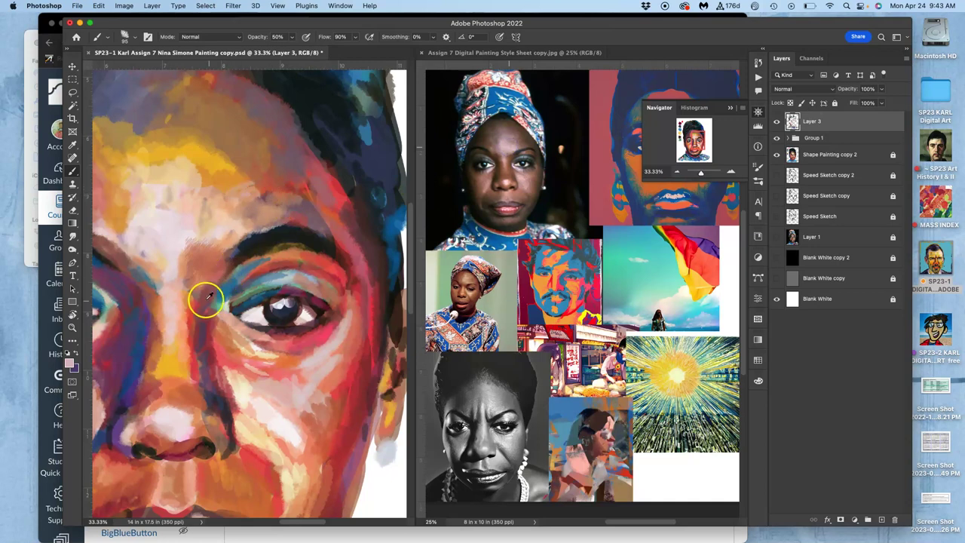
alt+click(194, 295)
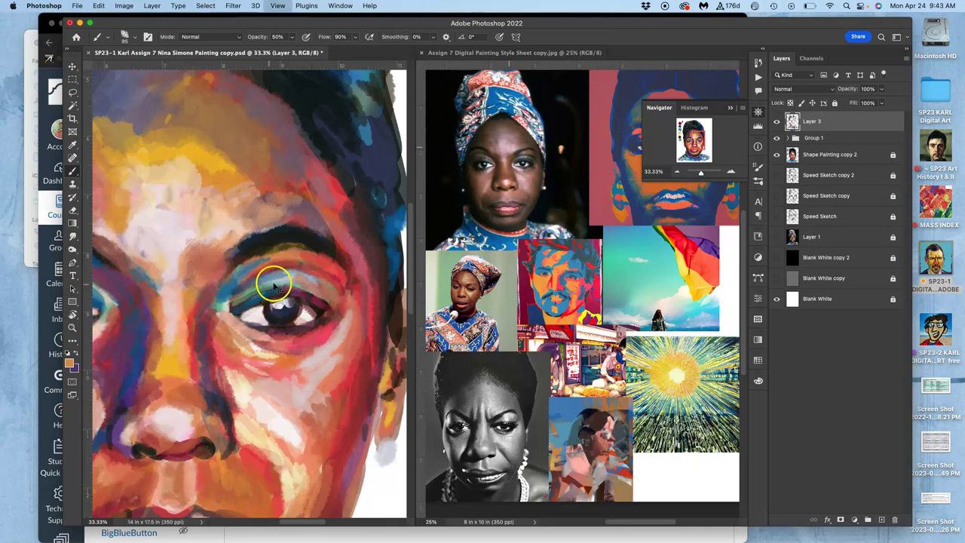
Preview the whole portrait against the gray Blank White copy background, and hide that background again.
key(super+minus)
key(super+minus)
key(super+minus)
click(777, 278)
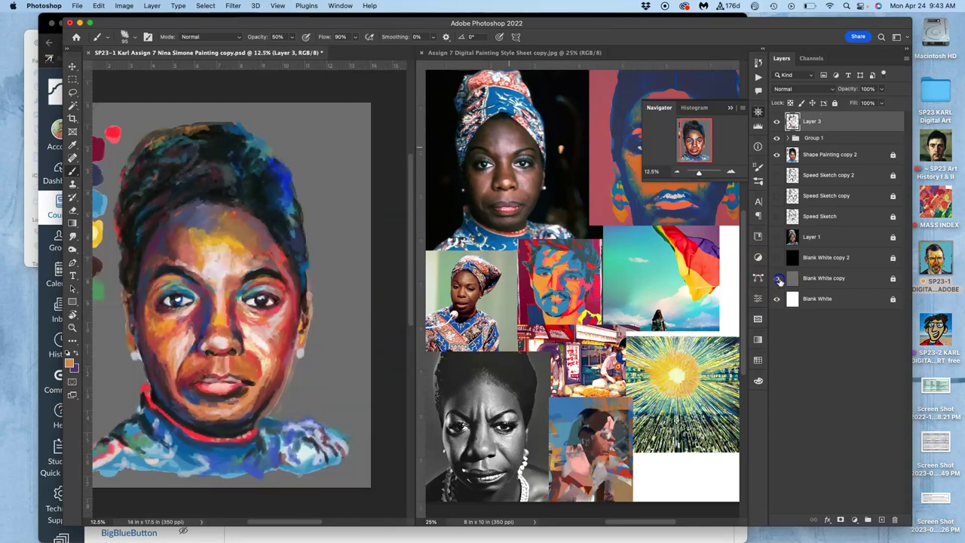
click(776, 278)
Hide Shape Painting copy 2 and bring the inner brow and nose bridge into close view at 66.7%.
key(super+plus)
key(super+plus)
key(super+plus)
key(super+plus)
key(super+plus)
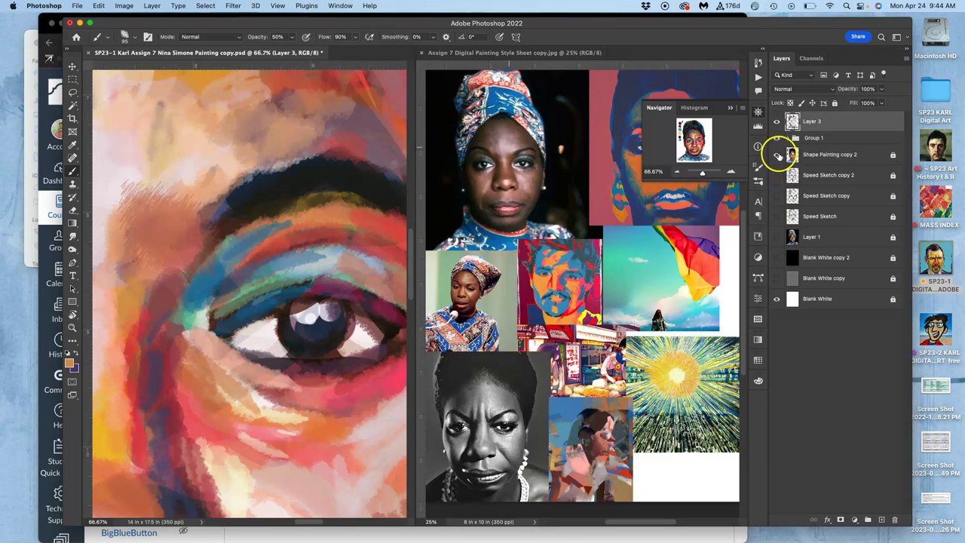
click(778, 155)
drag(245, 232, 337, 183)
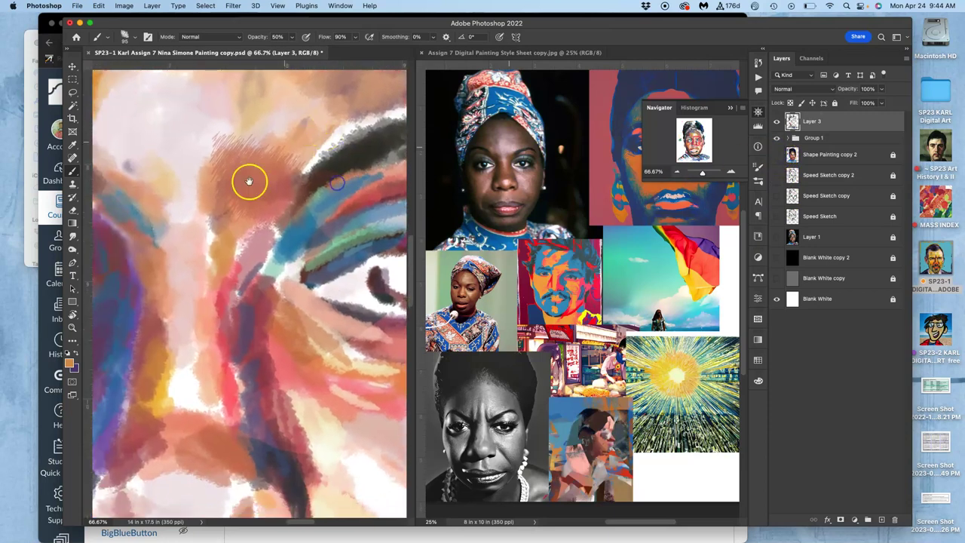
Blend the edges of the reddish-brown patch beside the inner brow using pink, salmon and peach tones sampled around it.
alt+click(225, 117)
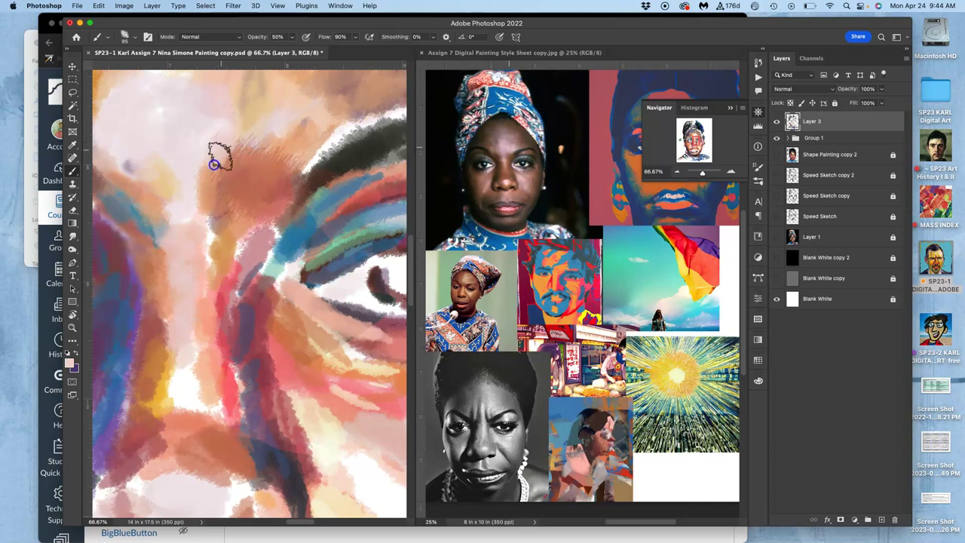
alt+click(269, 159)
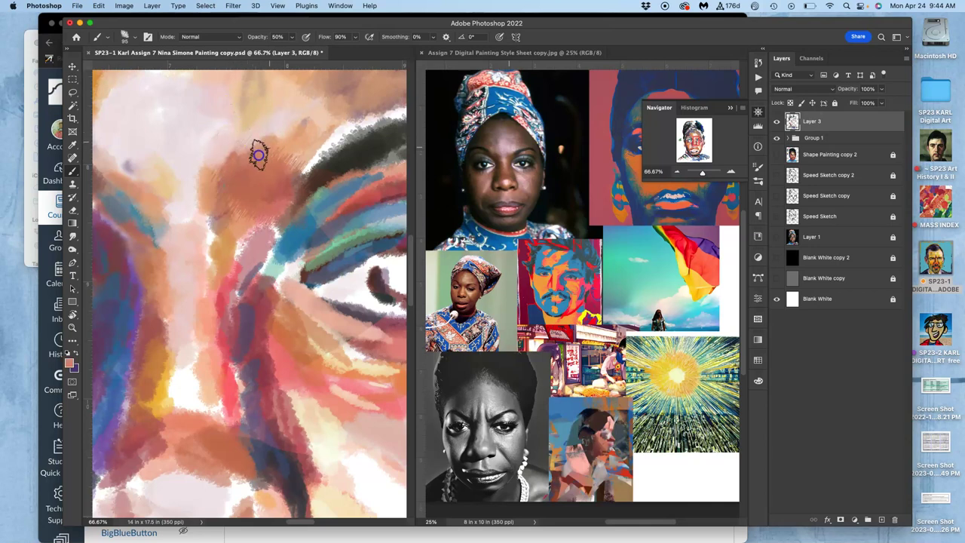
alt+click(289, 150)
drag(273, 150, 245, 159)
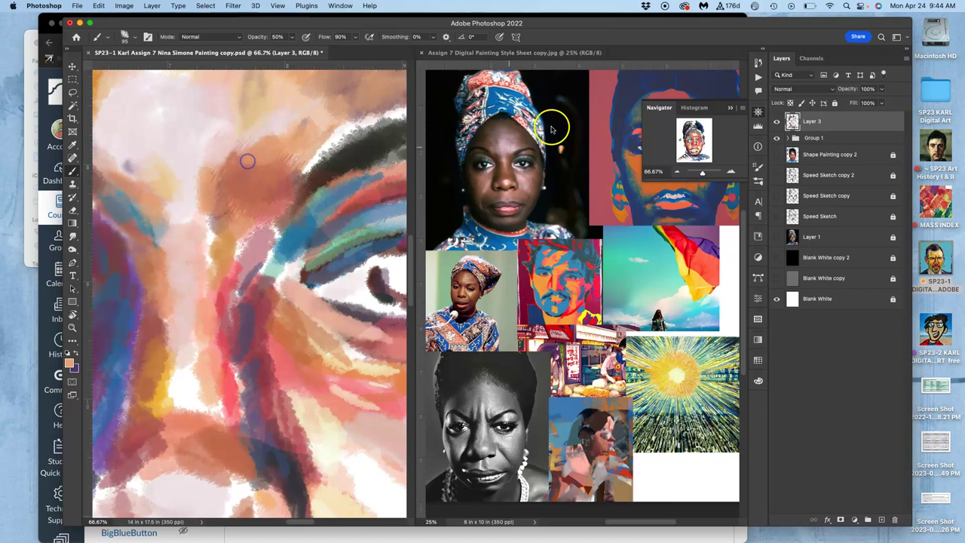
Add a new empty layer above Layer 3 and lock Layer 3.
click(882, 519)
click(834, 141)
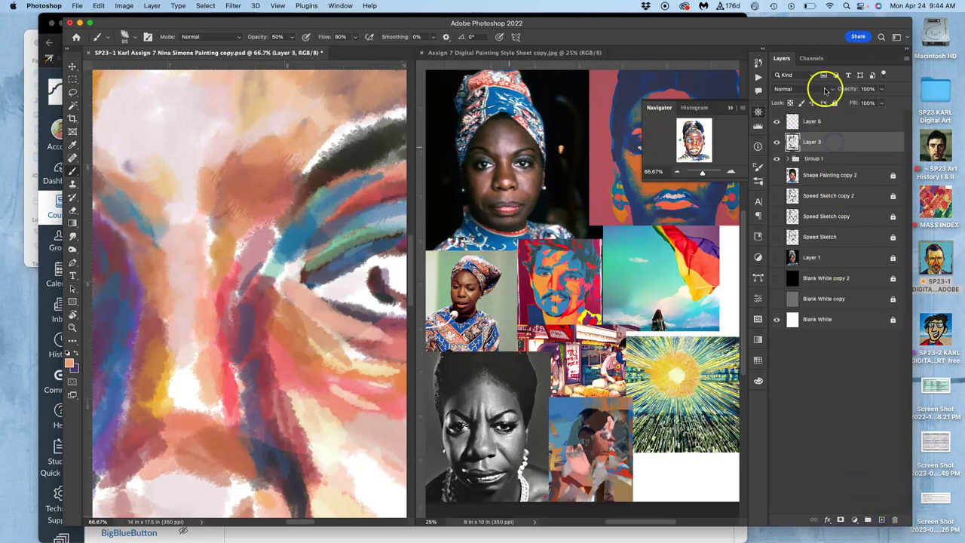
click(835, 103)
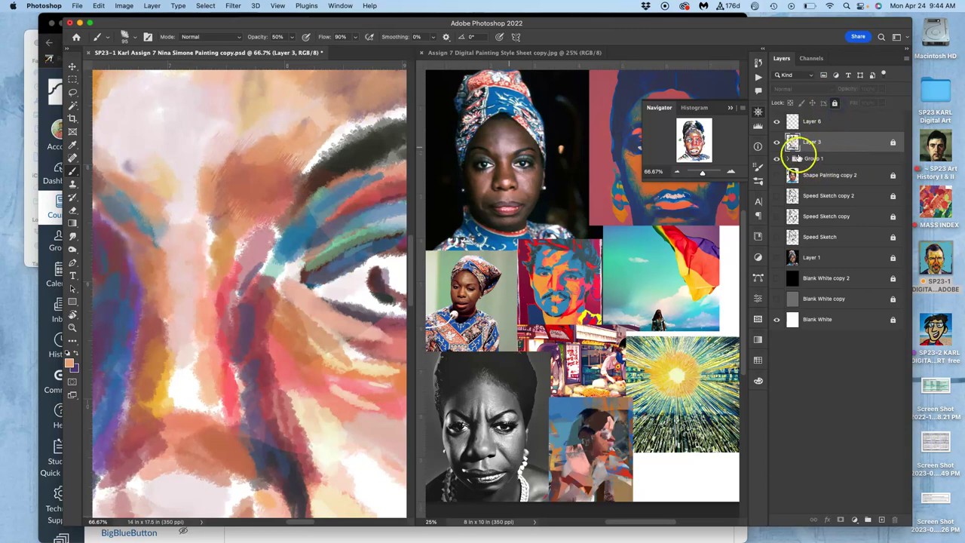
click(195, 239)
key(Return)
click(269, 238)
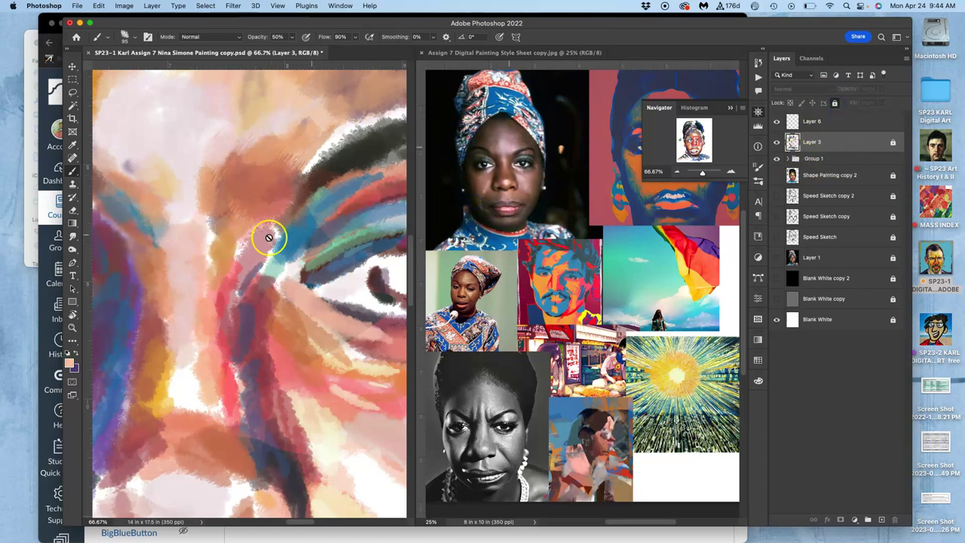
click(189, 209)
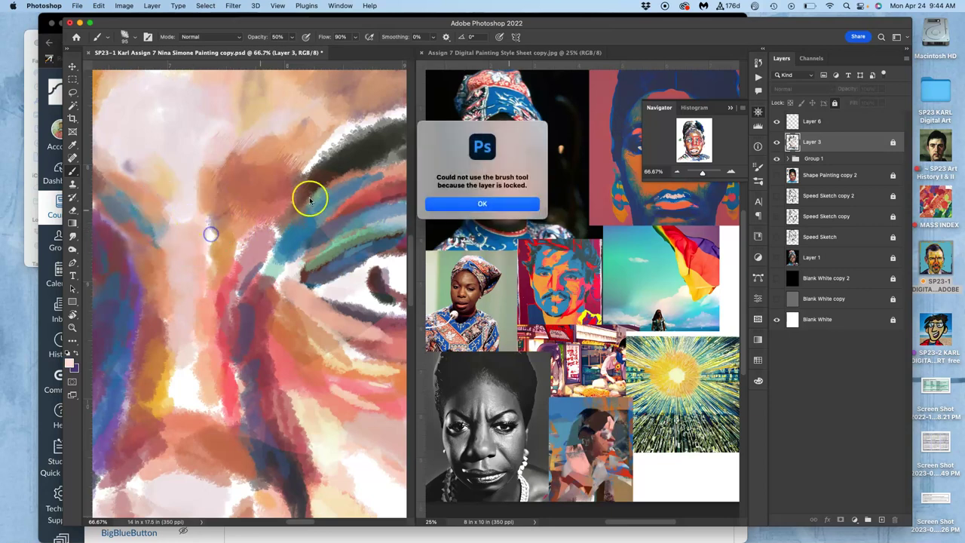
click(515, 202)
Select Layer 6 and blend the nose bridge and the inner end of the eyebrow using sampled pale pink and peach tones.
click(807, 122)
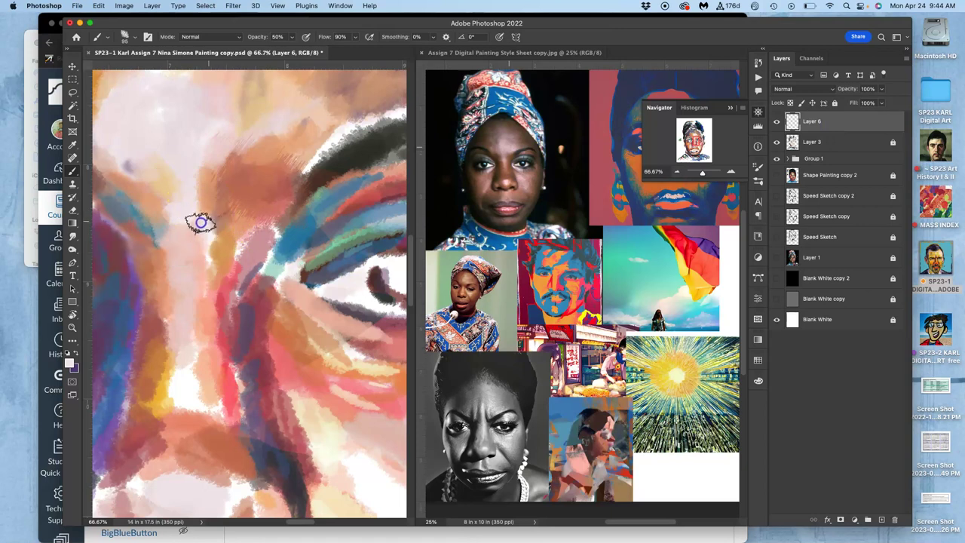
drag(212, 226, 202, 276)
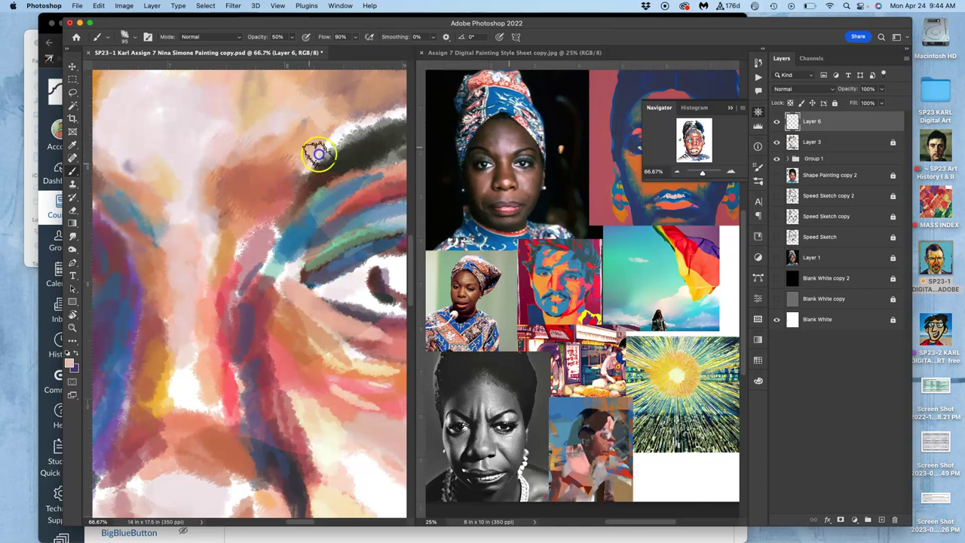
alt+click(345, 119)
click(295, 181)
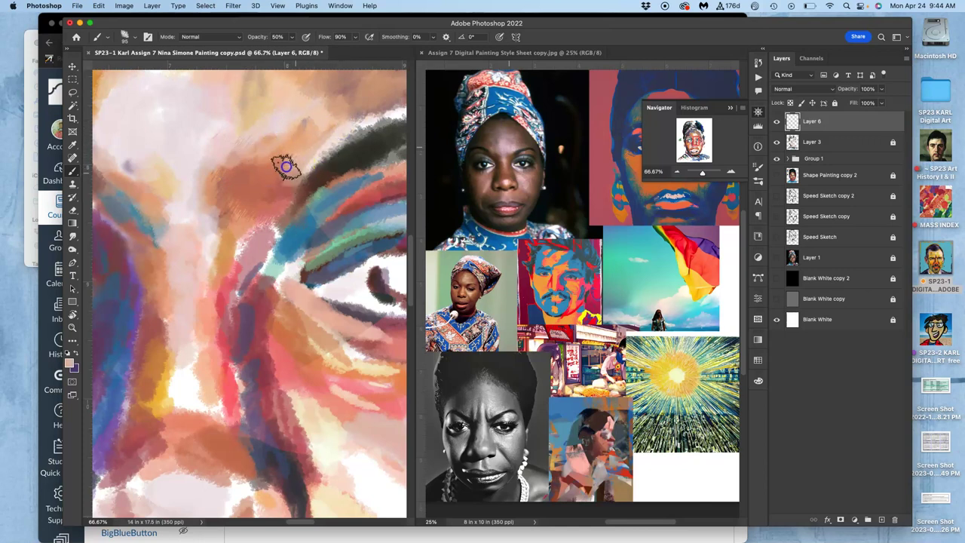
mouse_move(269, 160)
mouse_down()
mouse_move(246, 169)
mouse_move(313, 158)
mouse_move(358, 120)
mouse_move(288, 159)
mouse_move(263, 160)
mouse_move(298, 147)
mouse_up()
alt+click(280, 193)
alt+click(243, 151)
alt+click(243, 185)
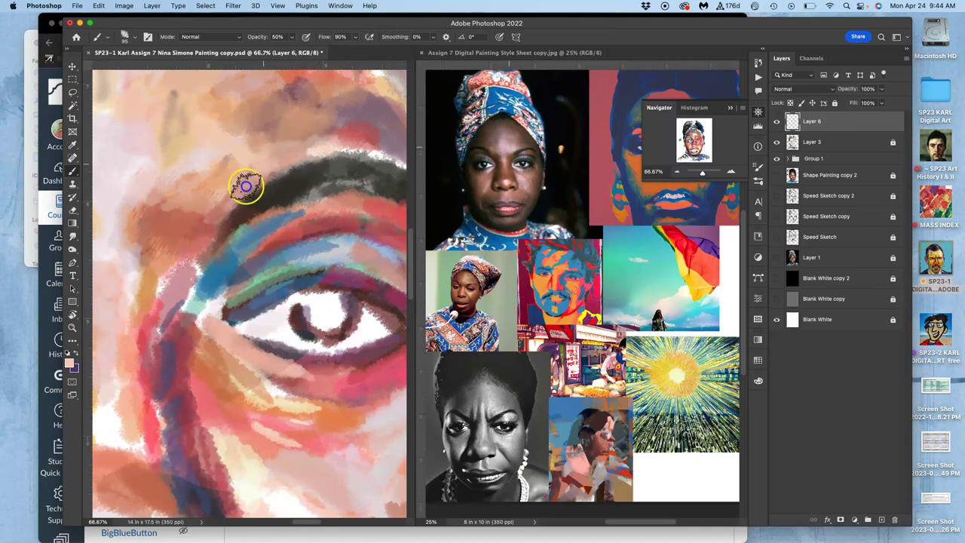
Cover the pale gaps between the inner brow and the side of the nose with sampled salmon, reddish-brown and rosy red.
alt+click(167, 216)
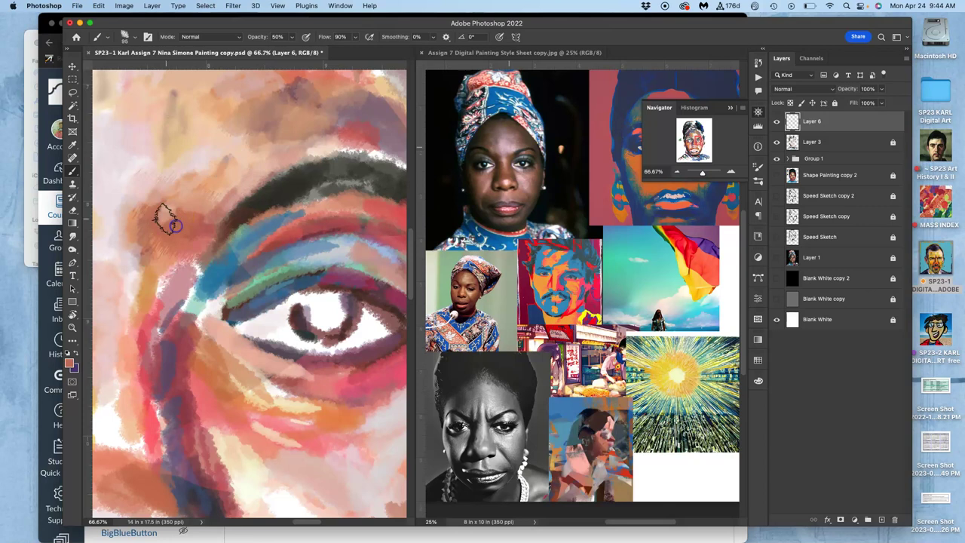
alt+click(327, 218)
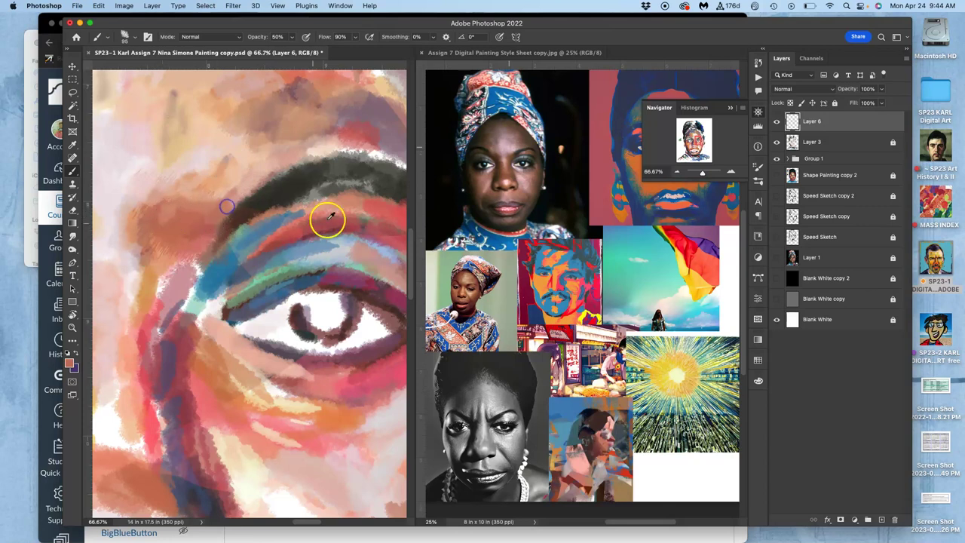
alt+click(187, 254)
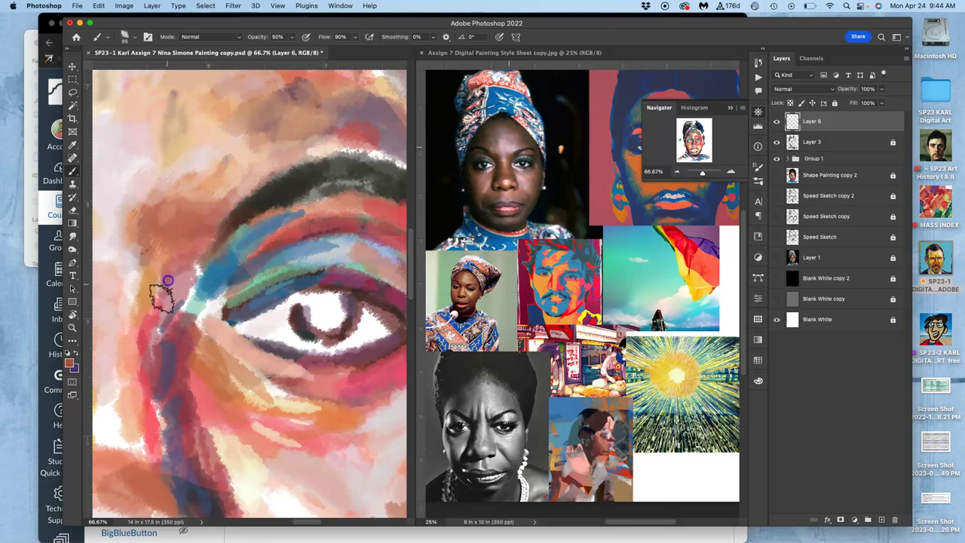
alt+click(151, 327)
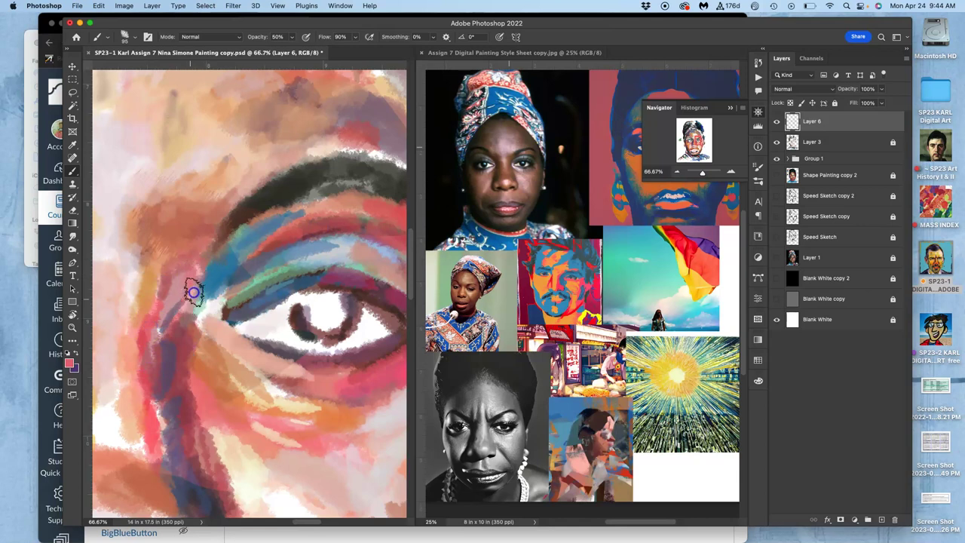
Fill the white gap around the inner eye corner with sampled blue and reddish tones.
alt+click(213, 279)
mouse_move(199, 267)
mouse_down()
mouse_move(181, 303)
mouse_move(183, 293)
mouse_up()
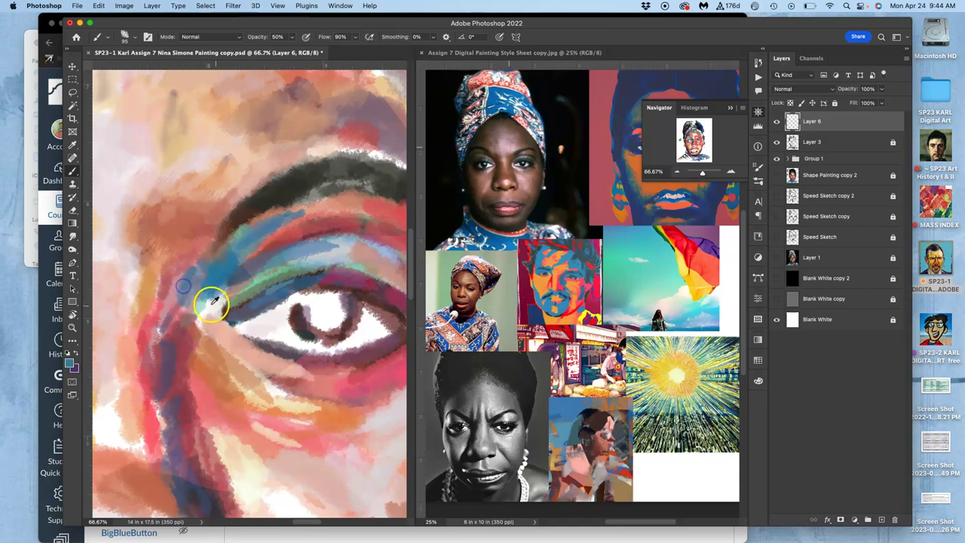
alt+click(211, 319)
mouse_move(209, 322)
mouse_down()
mouse_move(185, 300)
mouse_move(197, 259)
mouse_move(208, 307)
mouse_move(198, 323)
mouse_move(220, 297)
mouse_move(223, 331)
mouse_move(259, 250)
mouse_move(273, 242)
mouse_move(210, 322)
mouse_move(219, 306)
mouse_move(227, 296)
mouse_move(218, 323)
mouse_move(214, 293)
mouse_move(200, 333)
mouse_move(282, 351)
mouse_move(276, 364)
mouse_move(167, 374)
mouse_move(163, 389)
mouse_move(147, 371)
mouse_move(269, 329)
mouse_move(230, 317)
mouse_move(226, 333)
mouse_move(272, 355)
mouse_move(237, 329)
mouse_move(243, 339)
mouse_move(245, 315)
mouse_move(258, 352)
mouse_move(237, 324)
mouse_move(281, 297)
mouse_move(259, 308)
mouse_move(307, 288)
mouse_move(308, 320)
mouse_up()
alt+click(215, 294)
alt+click(145, 376)
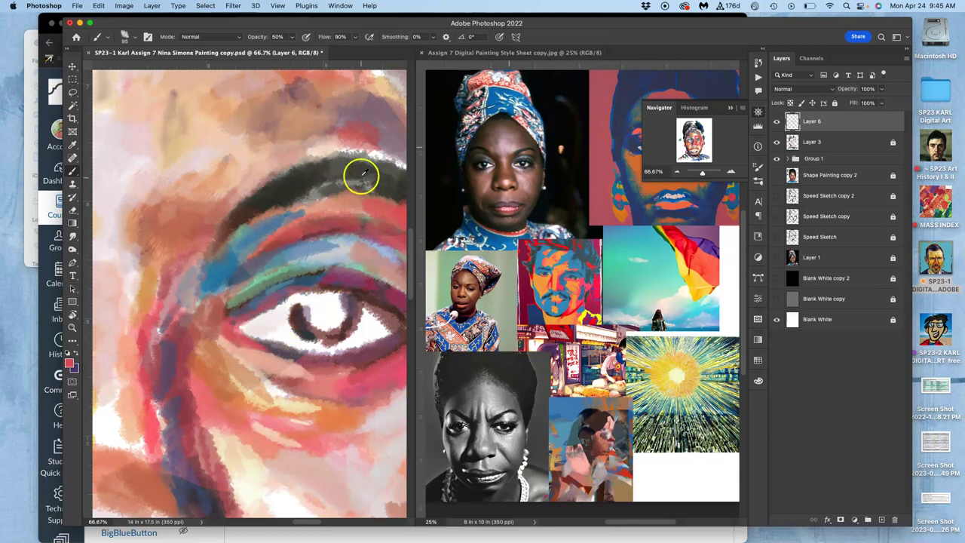
Paint dark gray into the iris and tint the white of the eye with mint green sampled from the eyelid.
alt+click(322, 181)
mouse_move(323, 279)
mouse_down()
mouse_move(315, 302)
mouse_move(327, 318)
mouse_up()
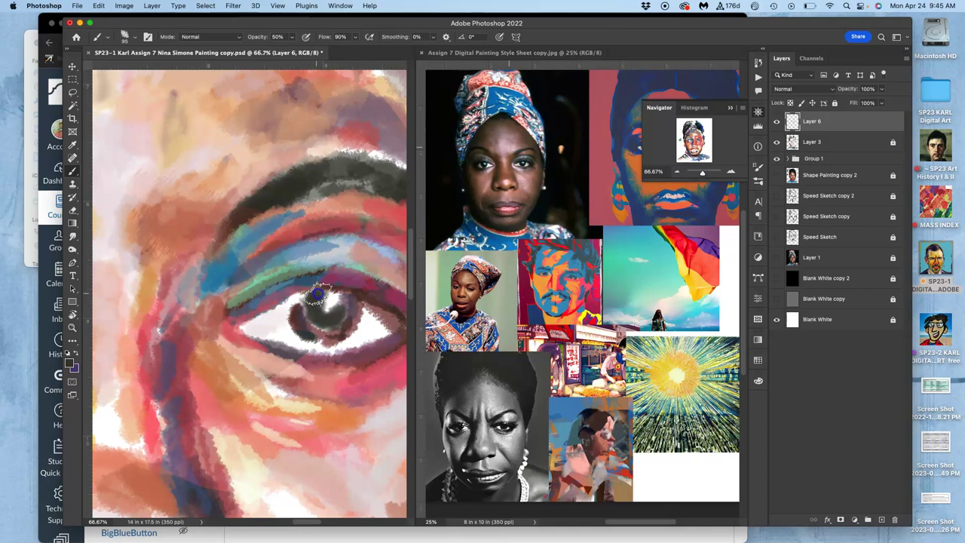
alt+click(348, 206)
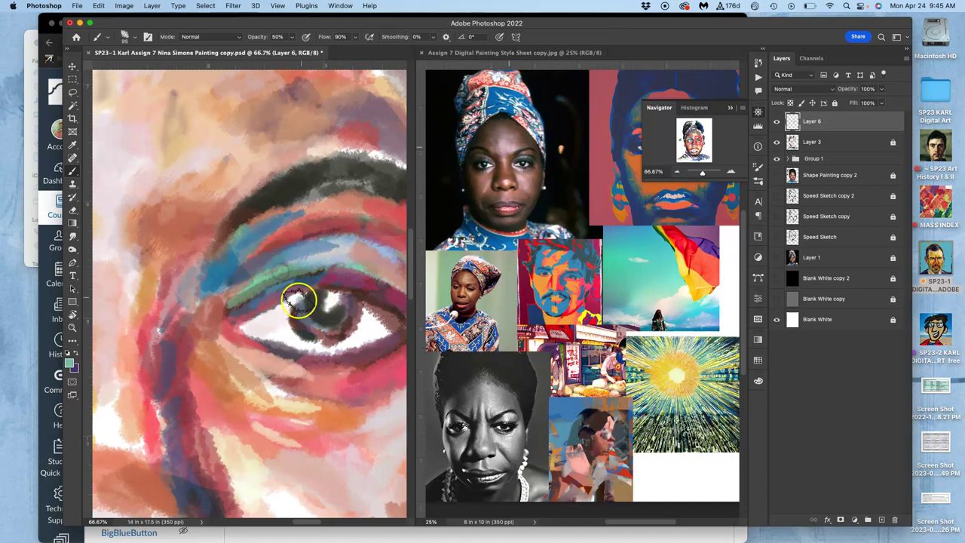
drag(308, 294, 256, 323)
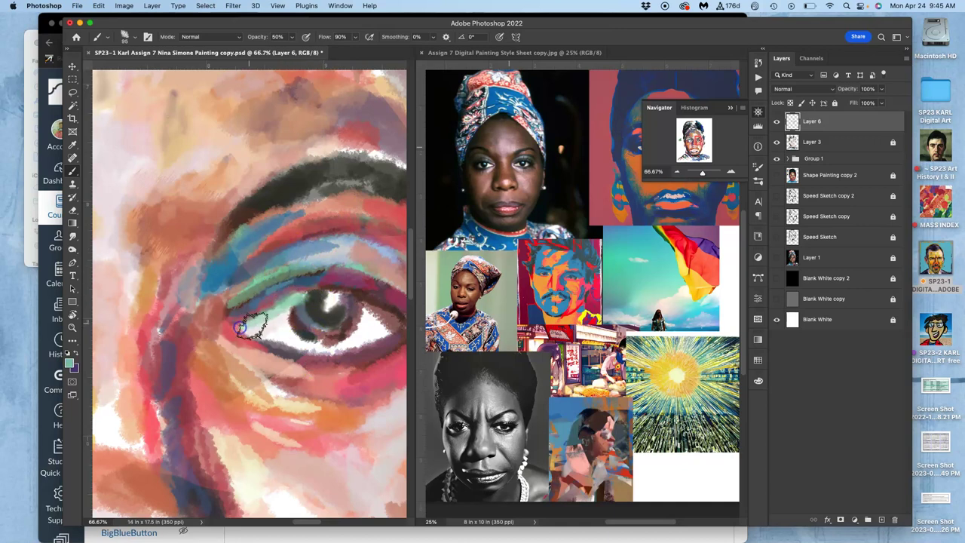
drag(328, 322, 384, 316)
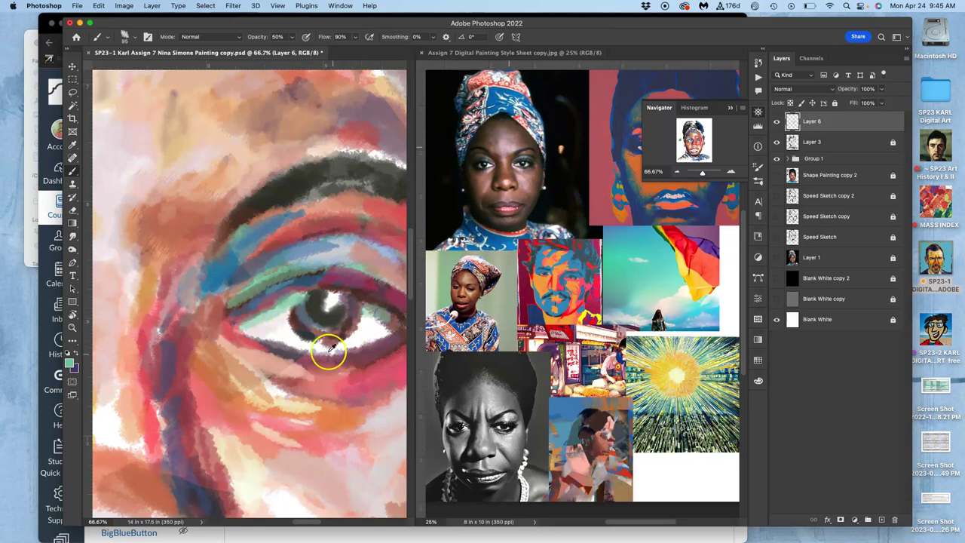
Preview the eye with Shape Painting copy 2 shown, hide it again, and deepen the upper lid edge with sampled mauve and dark brown.
click(778, 177)
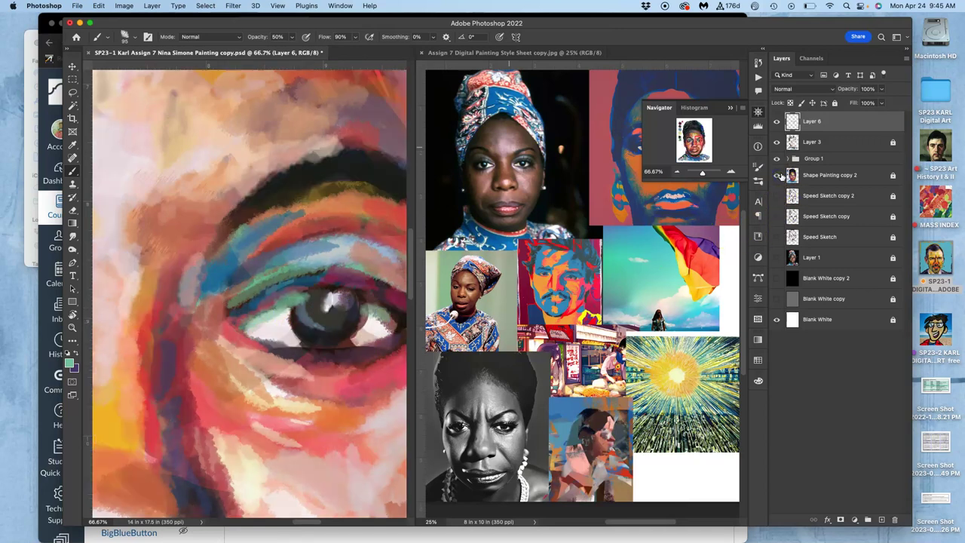
click(779, 174)
alt+click(302, 281)
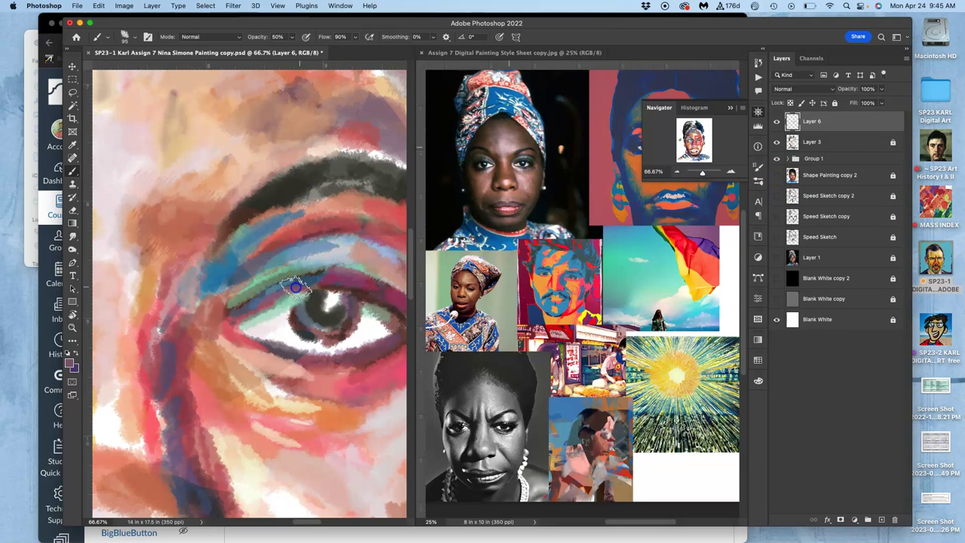
alt+click(370, 297)
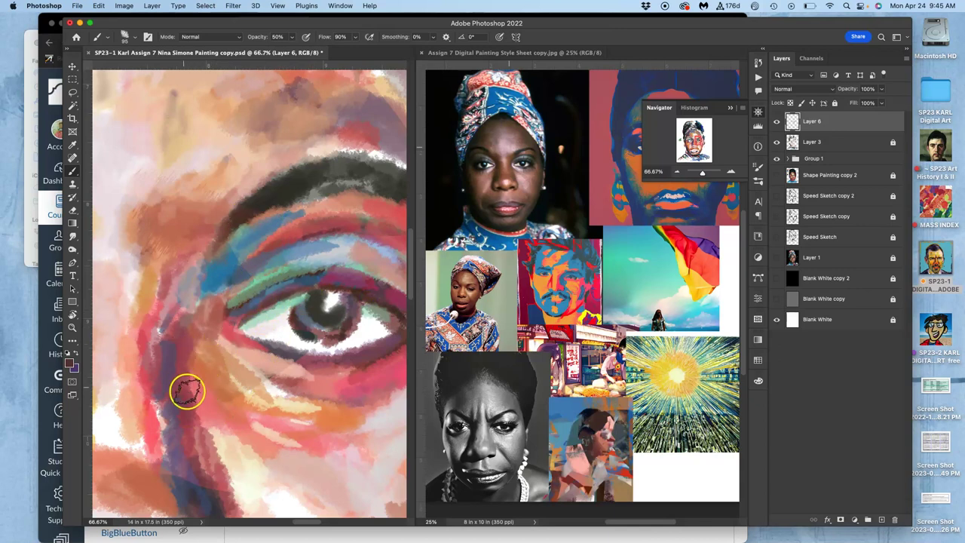
Paint purplish-brown strokes down the side of the nose and soften the white edge above the eyebrow with a peach-brown tone.
alt+click(164, 389)
drag(161, 422, 170, 449)
drag(154, 401, 151, 428)
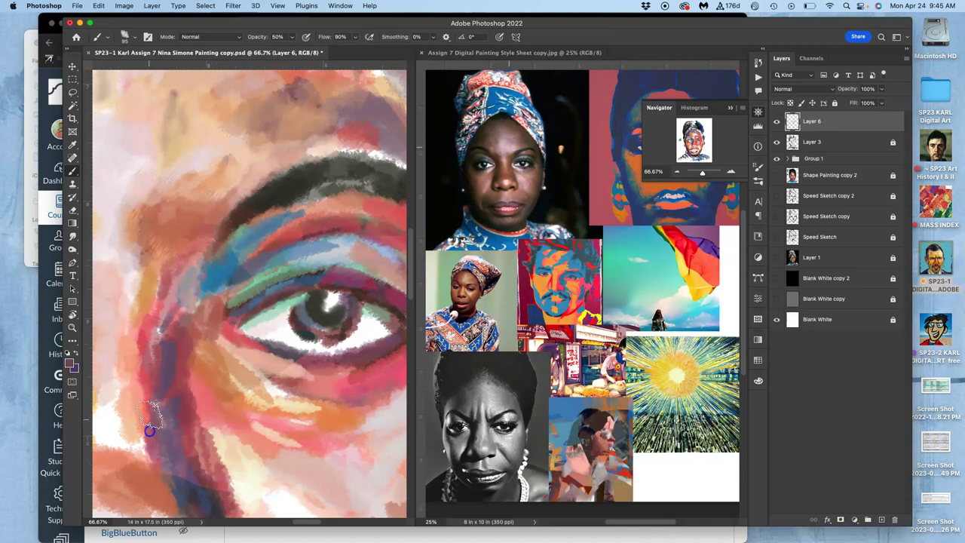
alt+click(325, 156)
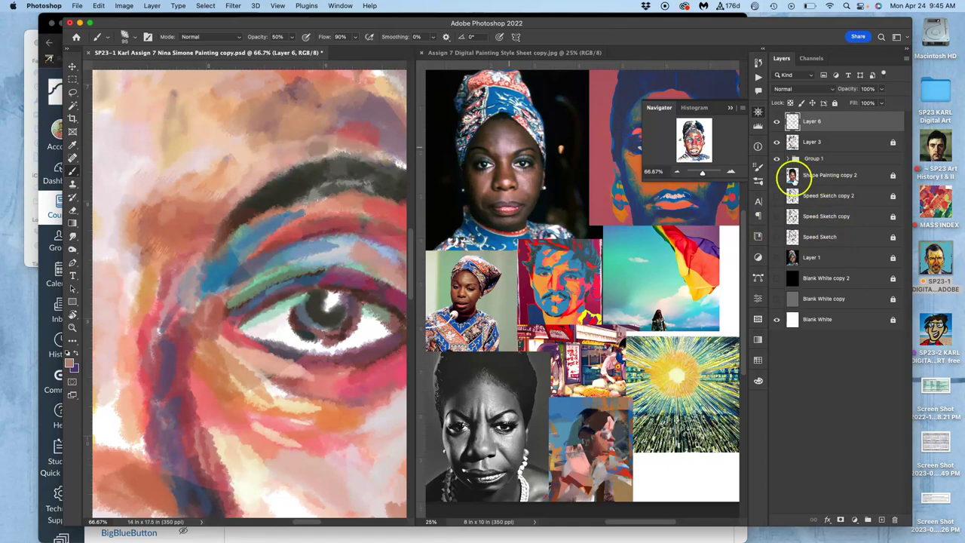
Show Shape Painting copy 2 and refine the eye with off-white highlights and dark teal strokes in the iris.
click(778, 175)
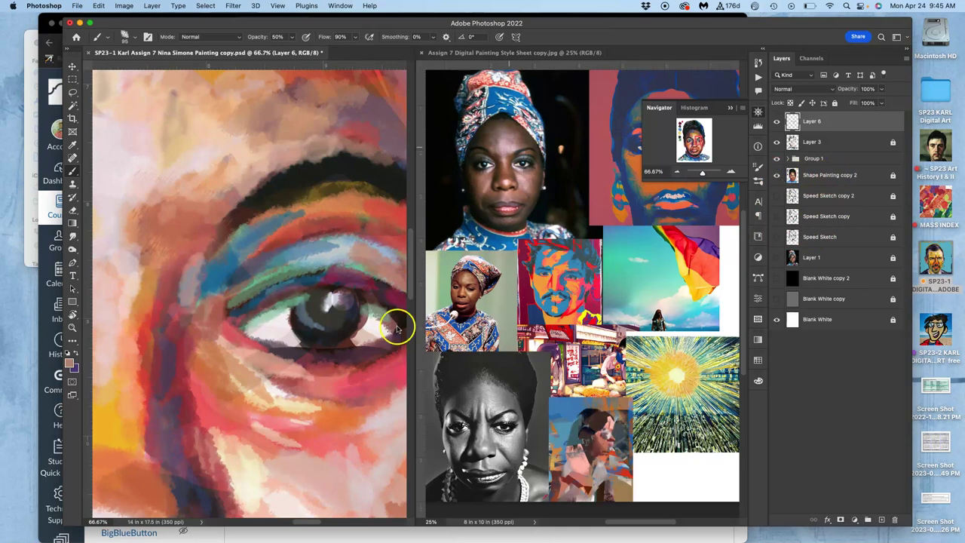
drag(315, 307, 309, 299)
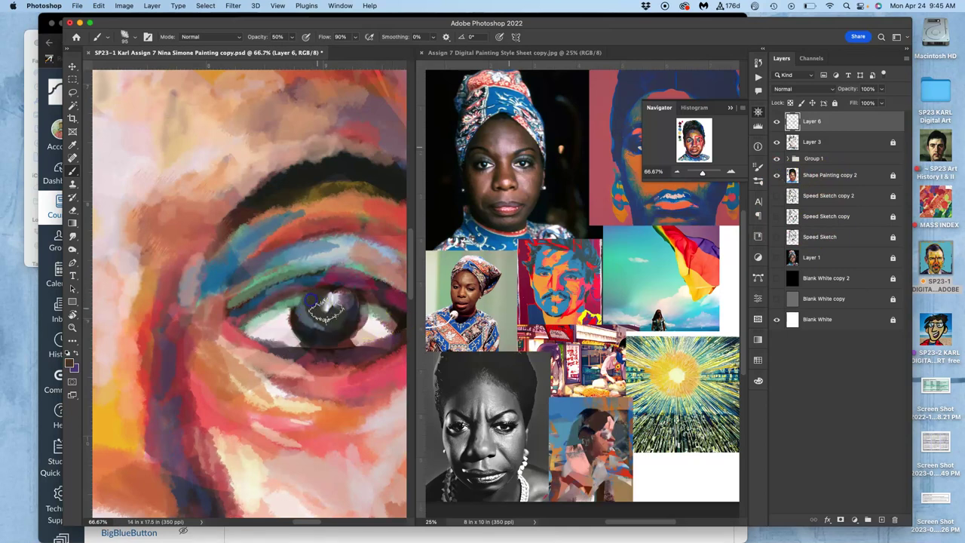
alt+click(369, 318)
click(372, 329)
click(336, 298)
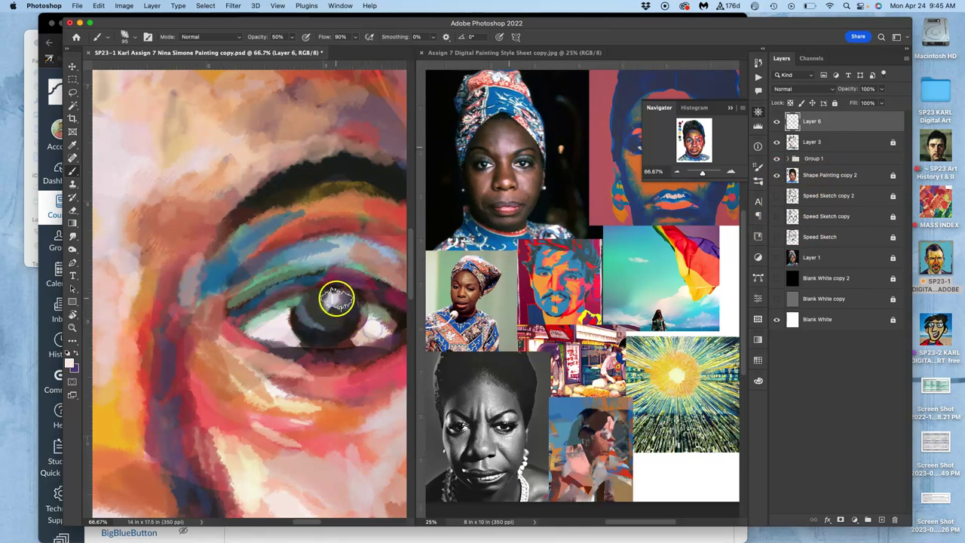
click(351, 308)
click(318, 286)
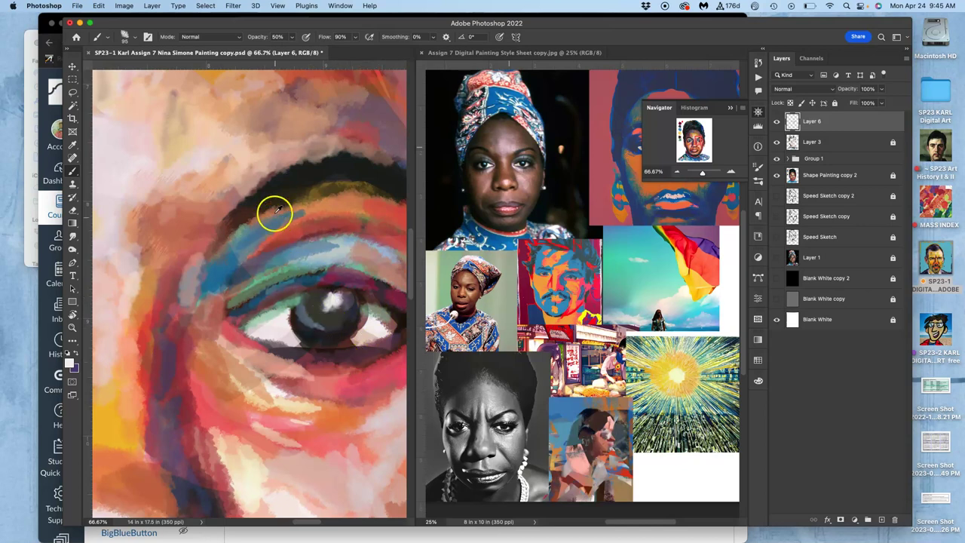
mouse_move(345, 321)
mouse_down()
mouse_move(325, 323)
mouse_move(340, 317)
mouse_move(313, 307)
mouse_up()
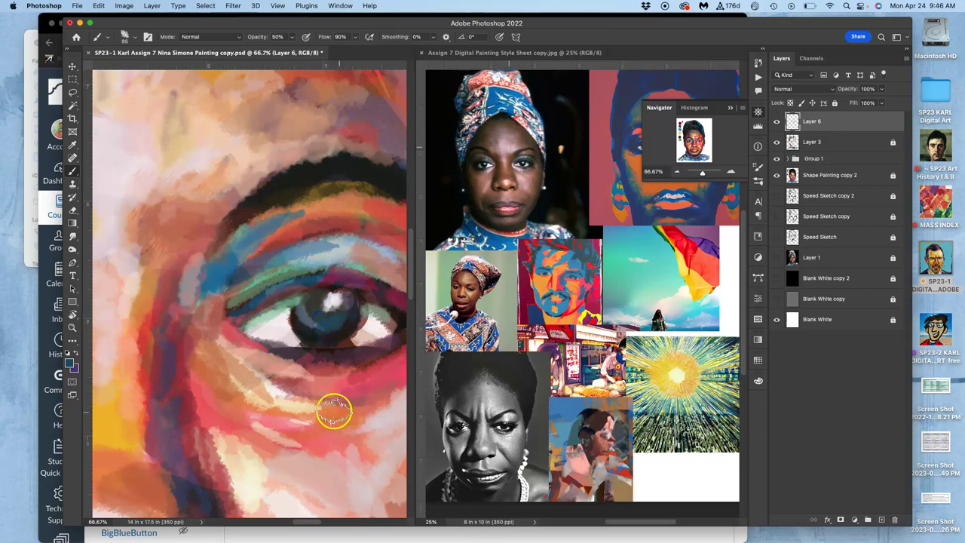
click(240, 327)
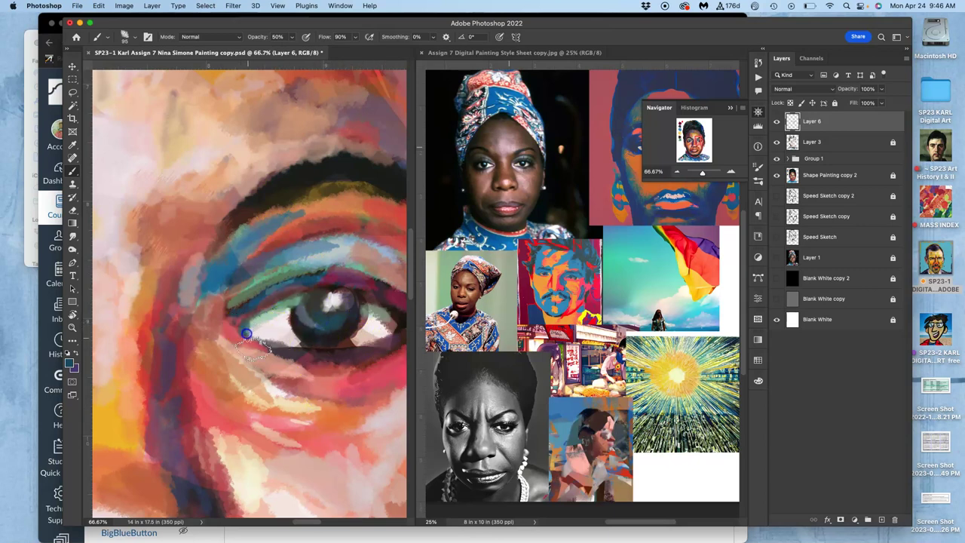
Blend the skin below the eye and along the side of the nose using colours sampled from the surrounding paint.
mouse_move(274, 388)
mouse_down()
mouse_move(289, 417)
mouse_move(273, 393)
mouse_move(215, 376)
mouse_move(233, 391)
mouse_move(318, 365)
mouse_move(327, 372)
mouse_move(219, 407)
mouse_move(196, 376)
mouse_move(214, 409)
mouse_move(213, 382)
mouse_move(230, 405)
mouse_up()
alt+click(327, 371)
mouse_move(283, 424)
mouse_down()
mouse_move(229, 399)
mouse_move(195, 323)
mouse_move(208, 364)
mouse_move(178, 321)
mouse_move(180, 330)
mouse_move(200, 252)
mouse_move(181, 270)
mouse_move(197, 248)
mouse_move(183, 256)
mouse_move(171, 233)
mouse_move(223, 220)
mouse_up()
alt+click(191, 316)
mouse_move(199, 265)
mouse_down()
mouse_move(183, 328)
mouse_move(210, 298)
mouse_move(212, 278)
mouse_move(173, 369)
mouse_move(249, 367)
mouse_move(209, 328)
mouse_move(224, 313)
mouse_move(212, 334)
mouse_move(222, 380)
mouse_up()
alt+click(249, 363)
drag(305, 414, 285, 411)
drag(253, 379, 171, 330)
mouse_move(282, 332)
mouse_down()
mouse_move(377, 215)
mouse_move(280, 373)
mouse_up()
mouse_move(273, 290)
mouse_down()
mouse_move(302, 323)
mouse_move(340, 277)
mouse_up()
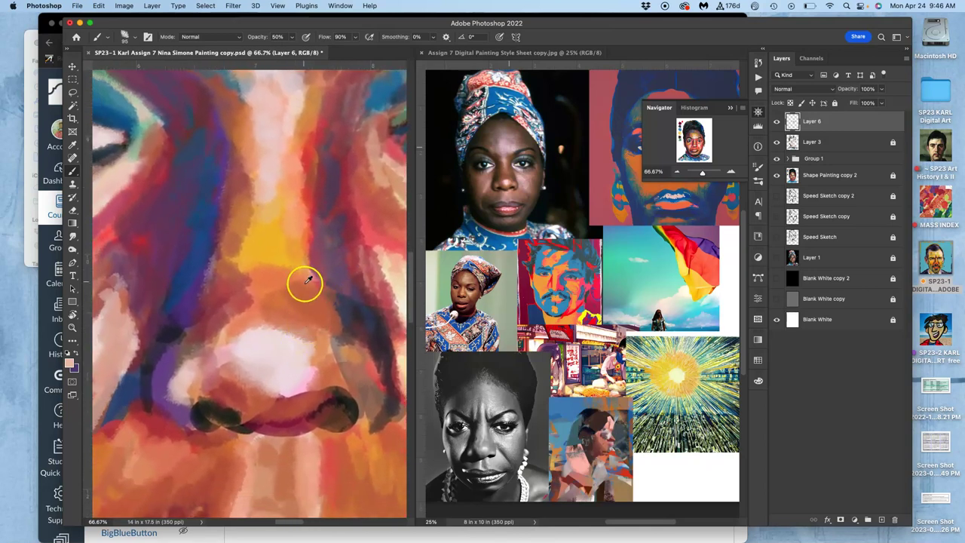
Blend the lower end of the yellow nose-bridge highlight into the nose tip with sampled orange.
alt+click(308, 280)
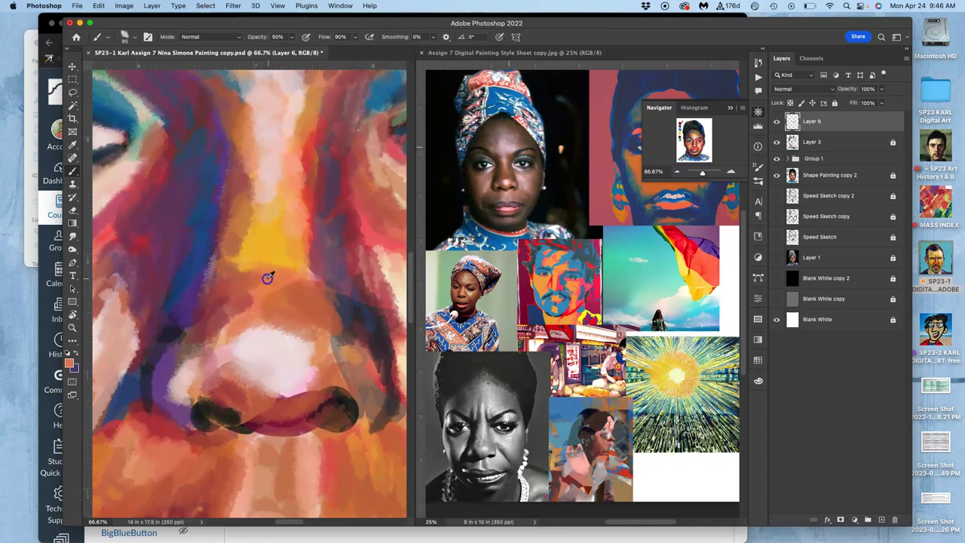
mouse_move(267, 278)
mouse_down()
mouse_move(234, 264)
mouse_move(258, 197)
mouse_move(252, 187)
mouse_move(239, 276)
mouse_up()
alt+click(272, 299)
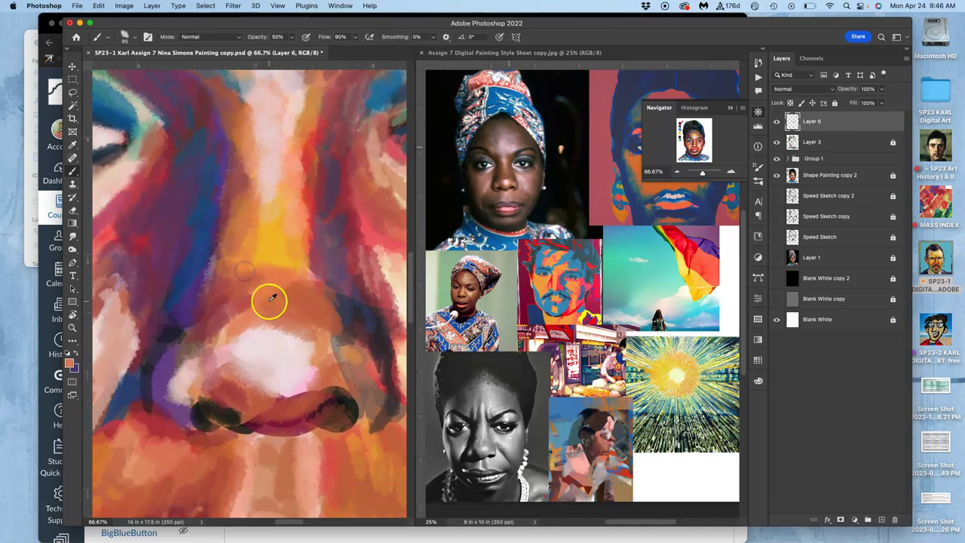
Shade beside the nose-tip highlight with sampled mauve and salmon, and repaint the highlight in pale pink.
alt+click(347, 205)
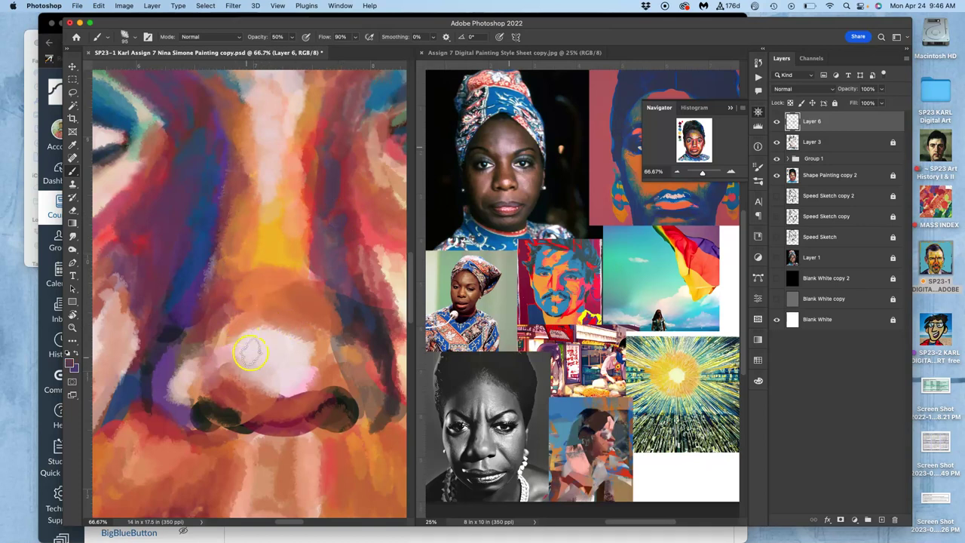
mouse_move(250, 359)
mouse_down()
mouse_move(273, 385)
mouse_move(263, 393)
mouse_move(245, 345)
mouse_up()
alt+click(262, 394)
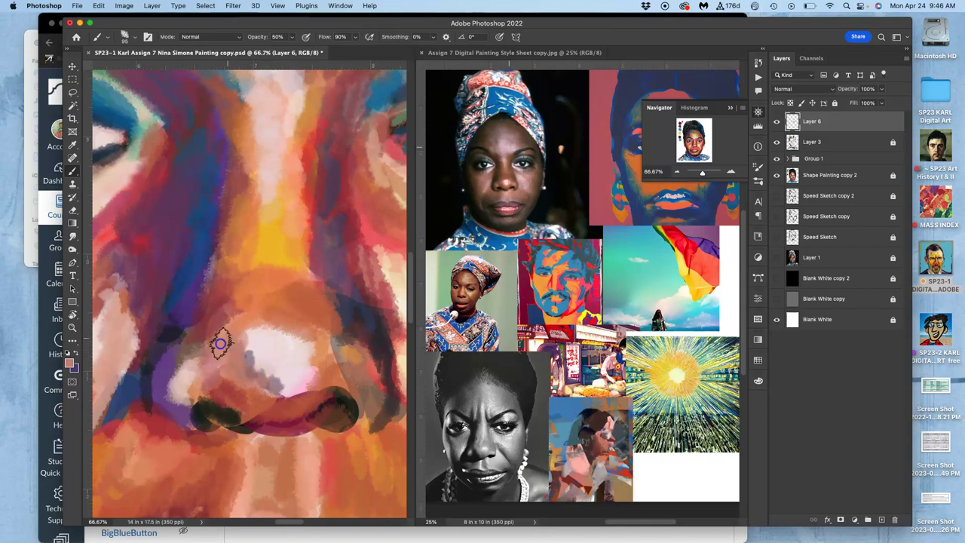
alt+click(254, 340)
mouse_move(254, 339)
mouse_down()
mouse_move(265, 376)
mouse_move(276, 377)
mouse_move(271, 354)
mouse_move(276, 388)
mouse_up()
Reshape the pale pink nose-tip highlight and soften its edges with sampled red and orange strokes.
alt+click(334, 312)
alt+click(355, 352)
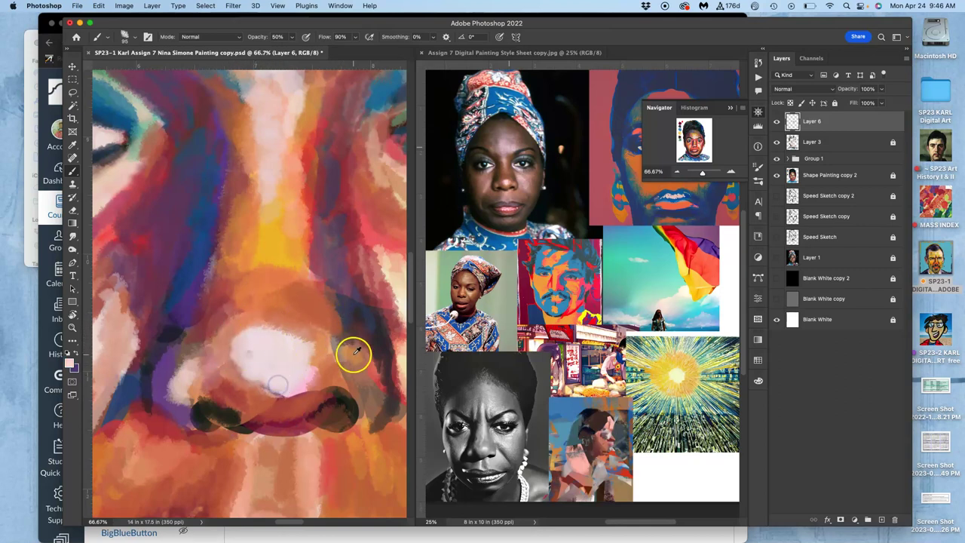
mouse_move(313, 332)
mouse_down()
mouse_move(318, 354)
mouse_move(319, 345)
mouse_move(315, 379)
mouse_up()
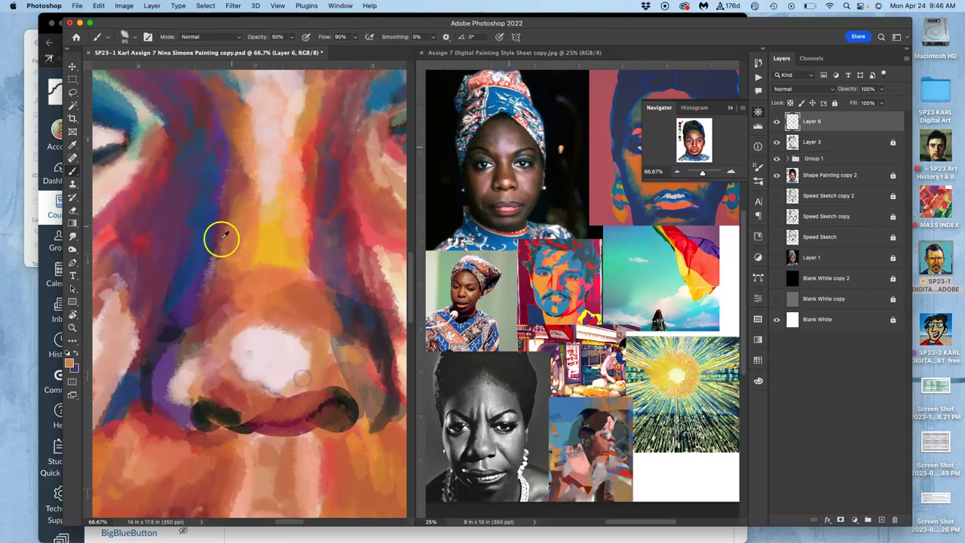
alt+click(224, 352)
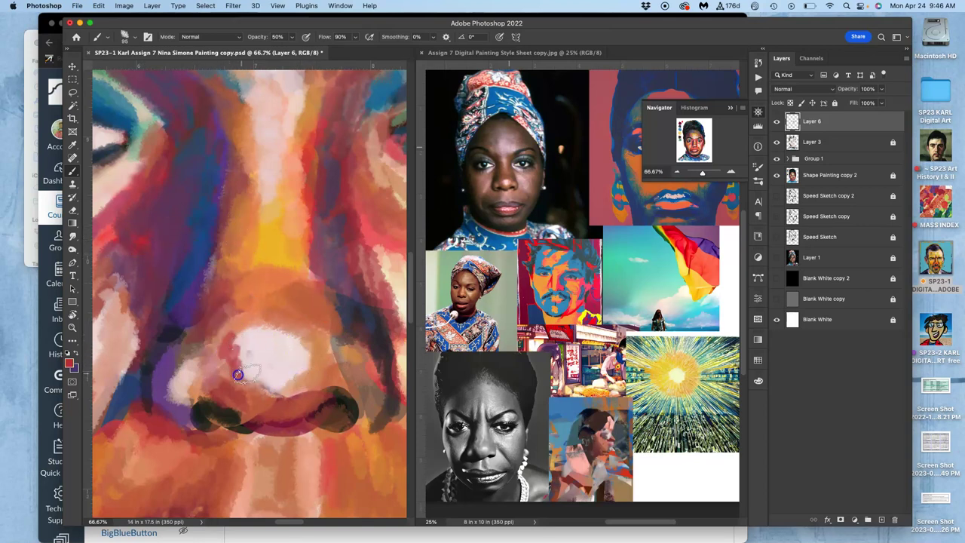
alt+click(243, 391)
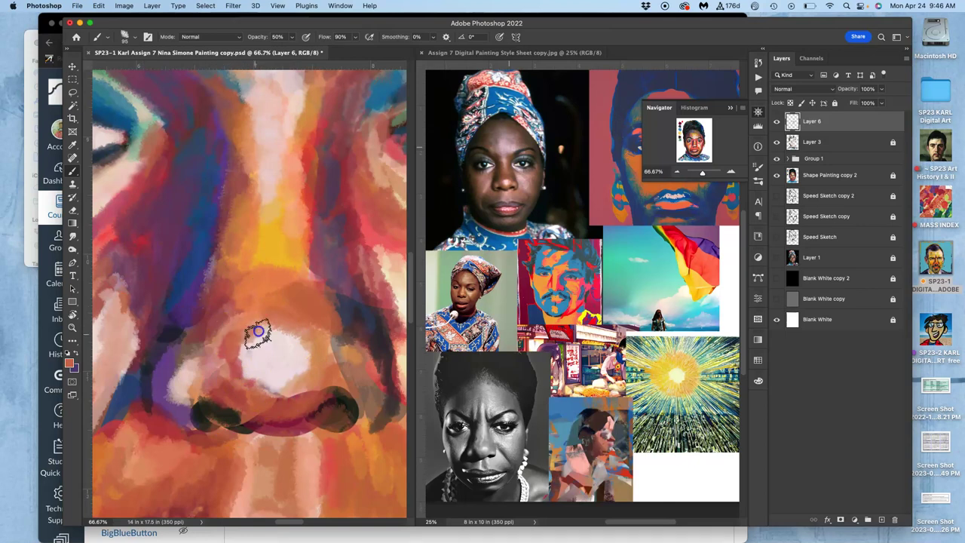
Paint the nostril wing on the shadowed side of the nose with sampled tan and pale peach.
alt+click(375, 388)
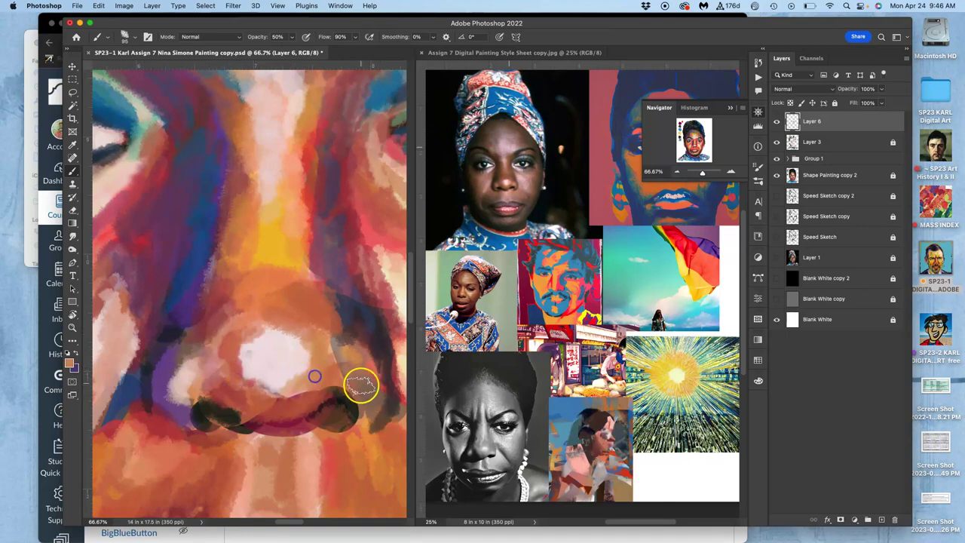
drag(372, 406, 370, 413)
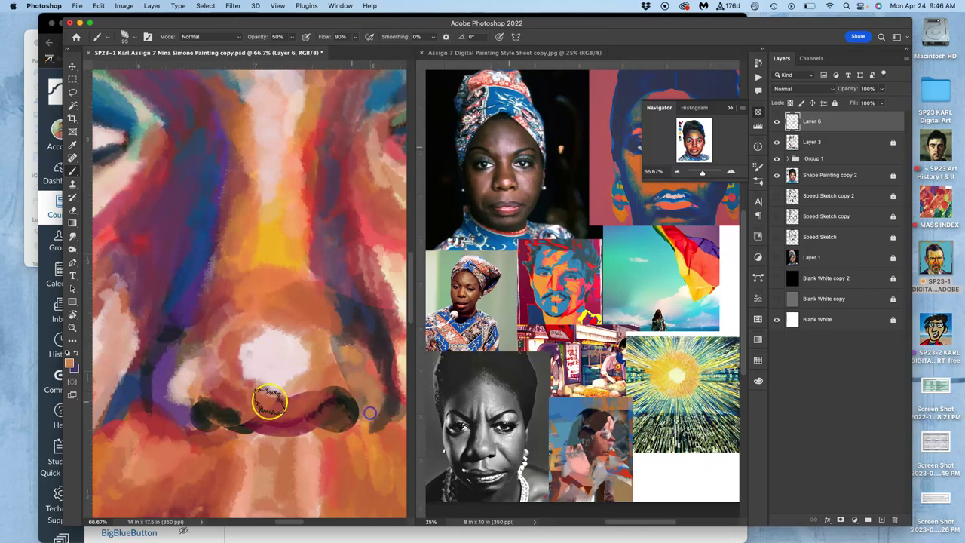
alt+click(181, 383)
drag(371, 366, 342, 375)
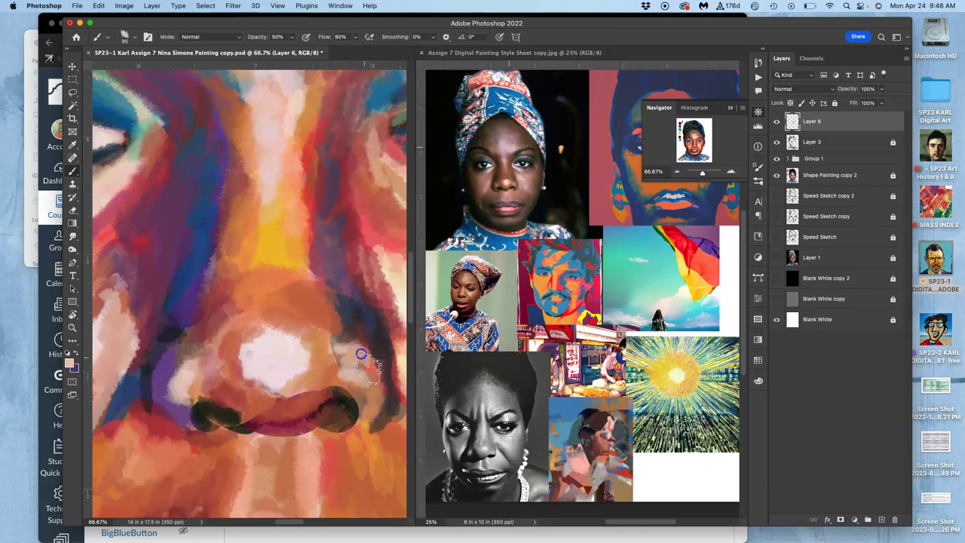
Add pale green accents, sampled from the style sheet, to both nostril wings.
alt+click(276, 383)
alt+click(275, 345)
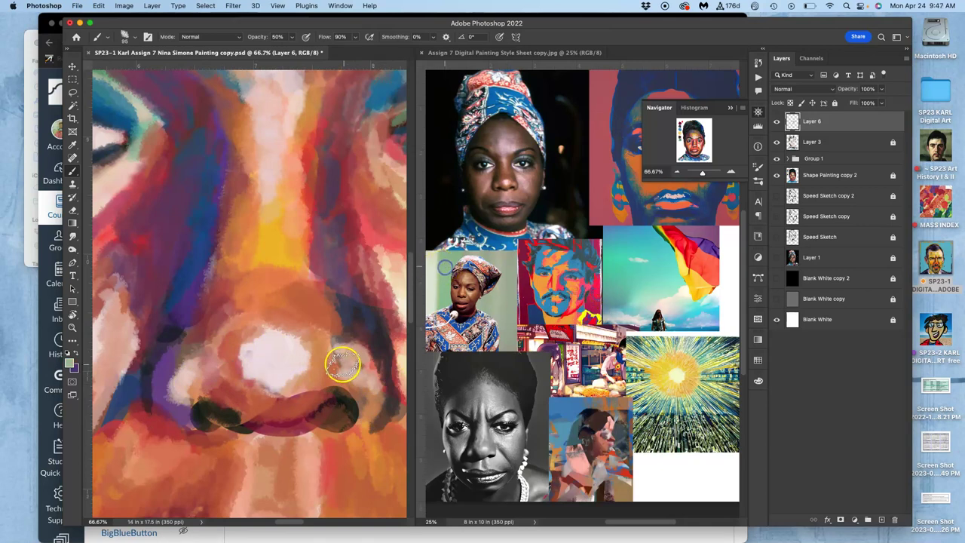
drag(338, 364, 339, 374)
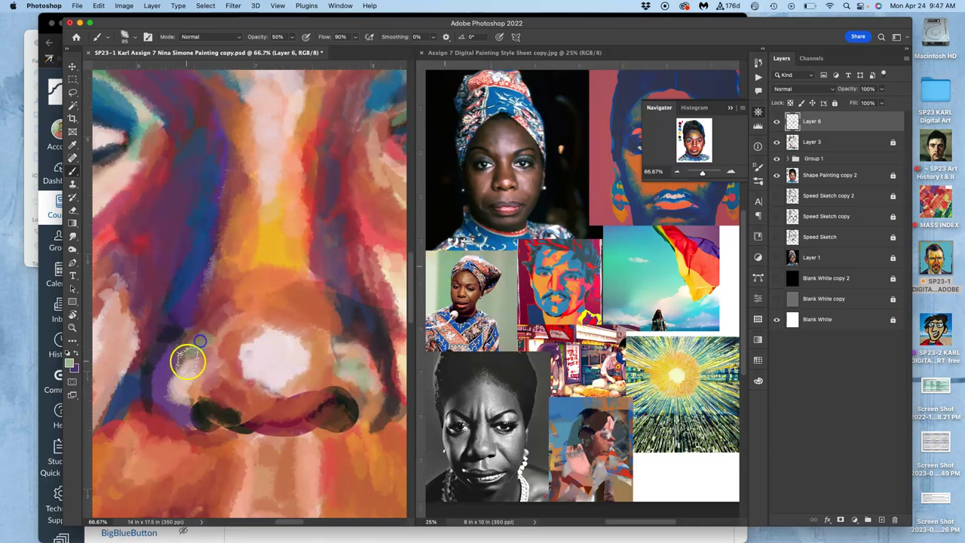
drag(188, 337, 170, 360)
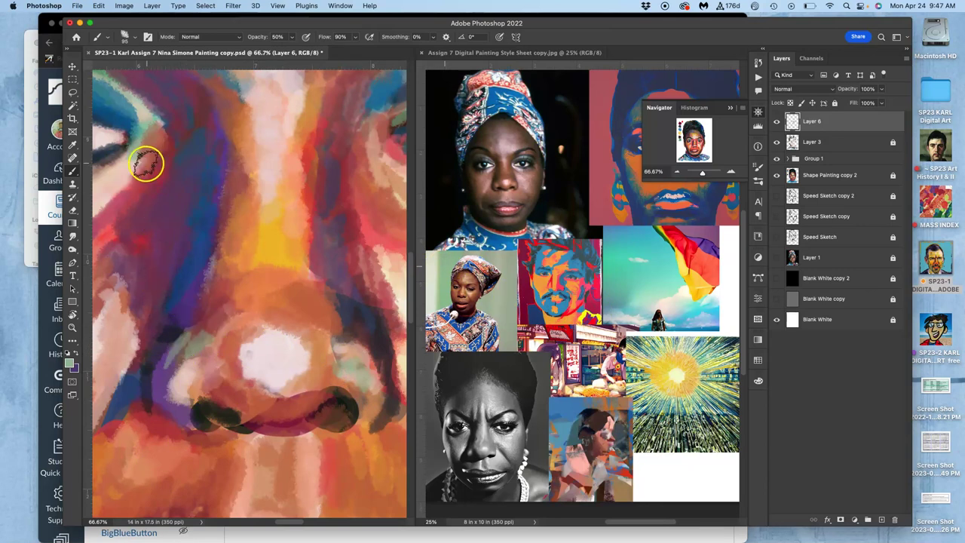
Blend the skin between the inner corner of the eye and the nose with sampled peach and deep purple.
mouse_move(126, 109)
mouse_down()
mouse_move(127, 97)
mouse_move(157, 138)
mouse_move(134, 164)
mouse_move(168, 155)
mouse_move(151, 184)
mouse_move(271, 235)
mouse_move(317, 242)
mouse_up()
mouse_move(269, 179)
mouse_down()
mouse_move(248, 209)
mouse_move(279, 144)
mouse_move(279, 161)
mouse_up()
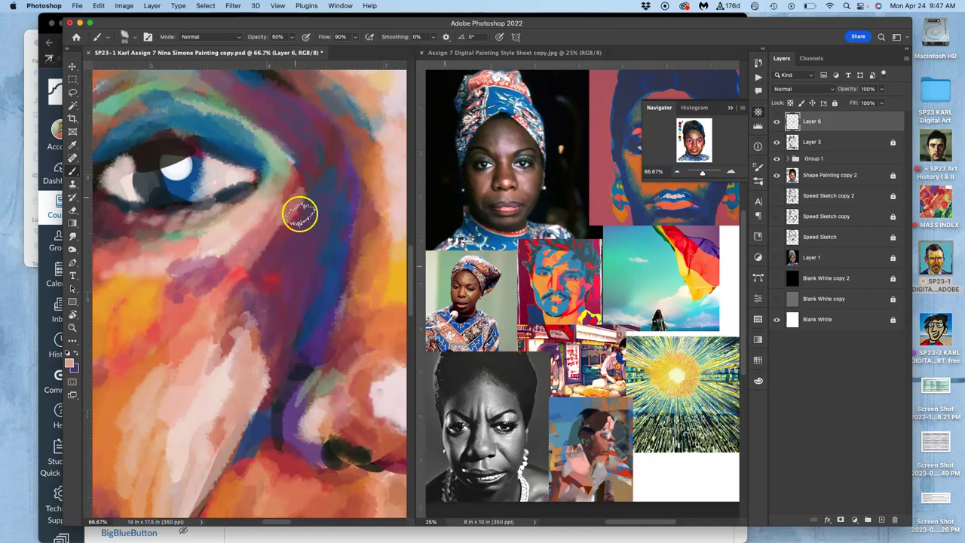
alt+click(322, 346)
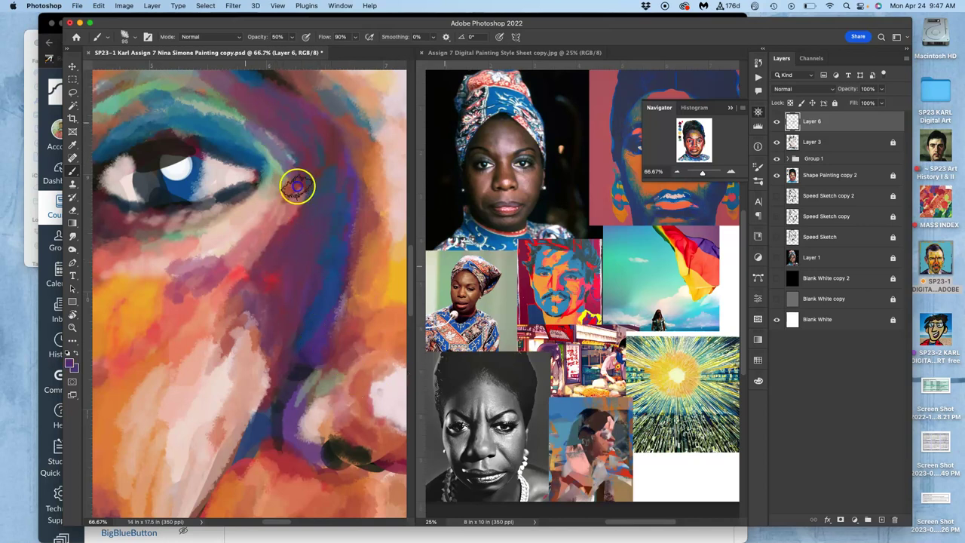
drag(285, 148, 294, 173)
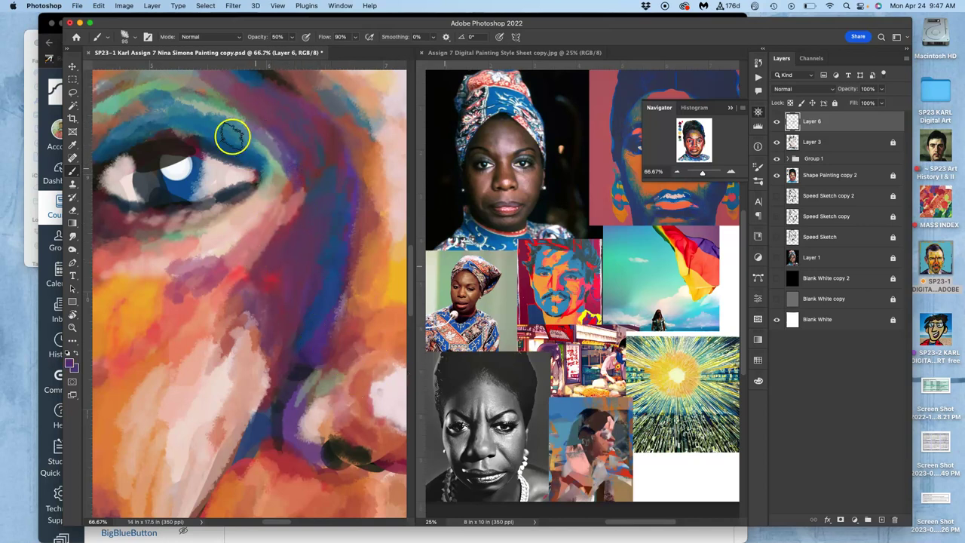
Extend the deep purple strokes across the upper eyelid and along its crease.
mouse_move(233, 134)
mouse_down()
mouse_move(224, 96)
mouse_move(104, 117)
mouse_move(134, 110)
mouse_up()
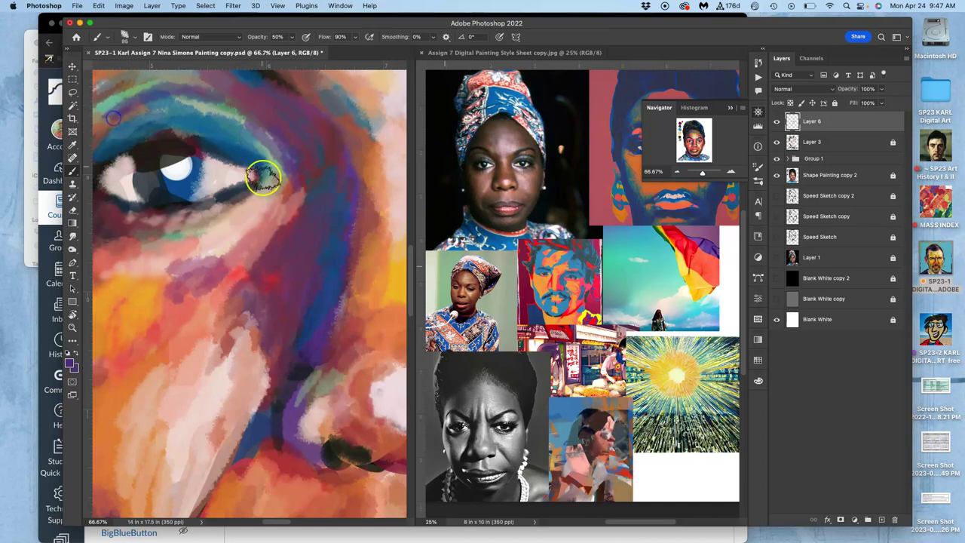
drag(250, 171, 327, 243)
mouse_move(304, 197)
mouse_down()
mouse_move(286, 171)
mouse_move(260, 161)
mouse_move(154, 213)
mouse_move(186, 149)
mouse_move(250, 138)
mouse_move(324, 184)
mouse_move(216, 175)
mouse_up()
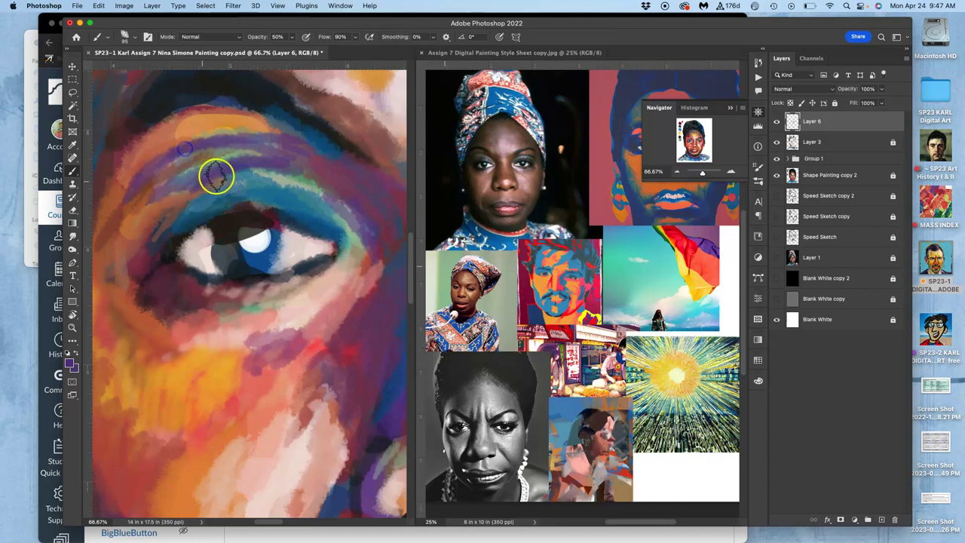
Layer sampled orange and dark red strokes through the eyelid crease and along the upper lash line.
alt+click(166, 334)
mouse_move(171, 143)
mouse_down()
mouse_move(161, 171)
mouse_move(190, 152)
mouse_up()
mouse_move(261, 146)
mouse_down()
mouse_move(284, 140)
mouse_move(320, 156)
mouse_move(201, 141)
mouse_up()
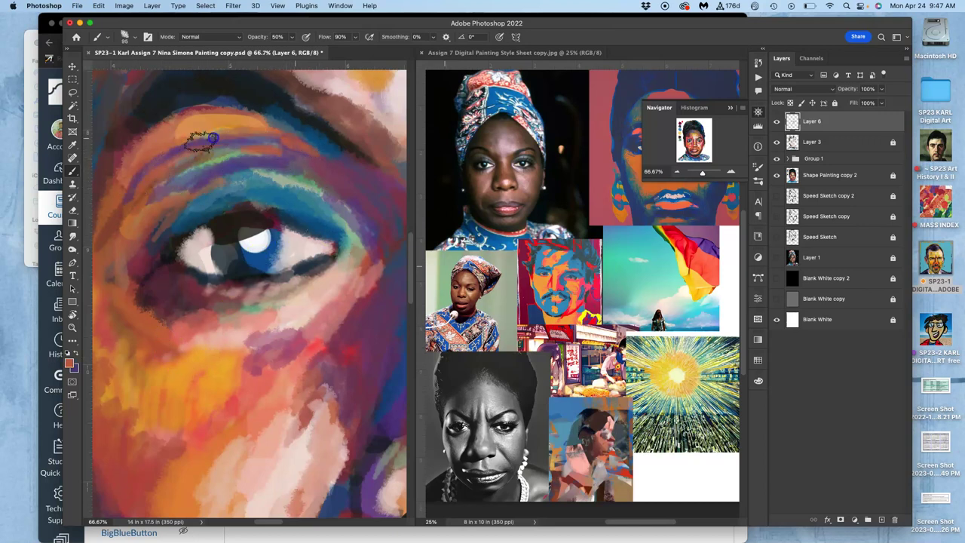
alt+click(133, 267)
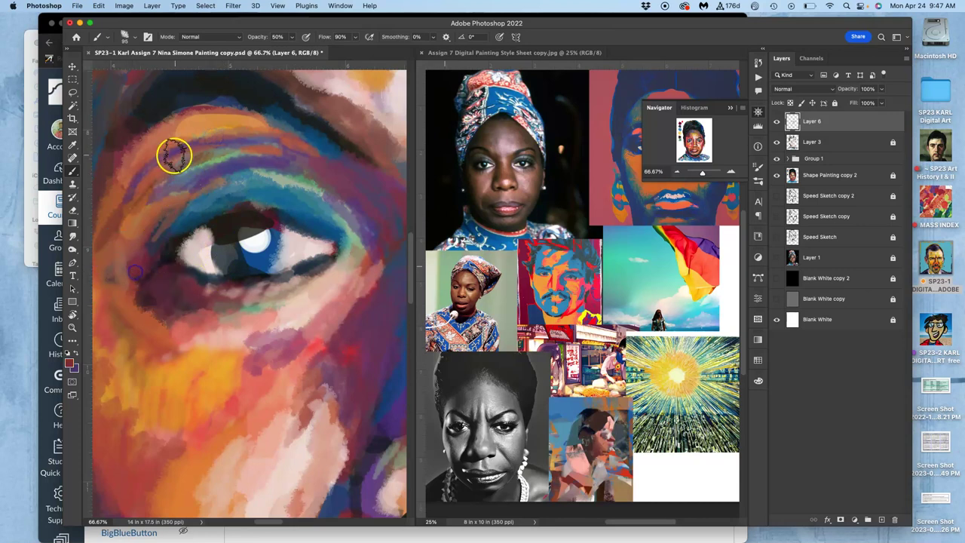
drag(233, 136, 286, 154)
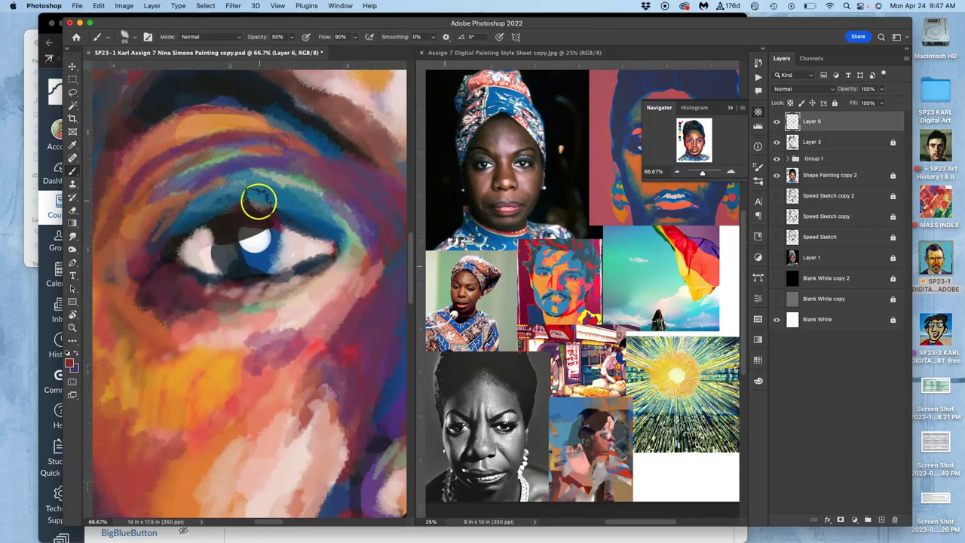
drag(259, 198, 220, 218)
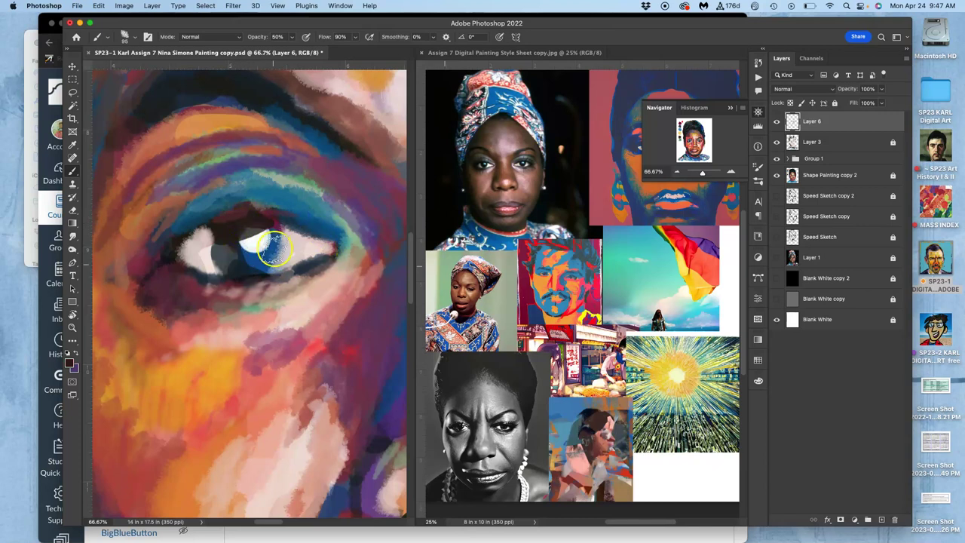
Toggle the visibility of Shape Painting copy 2 to compare the eye with and without it.
click(780, 177)
click(778, 177)
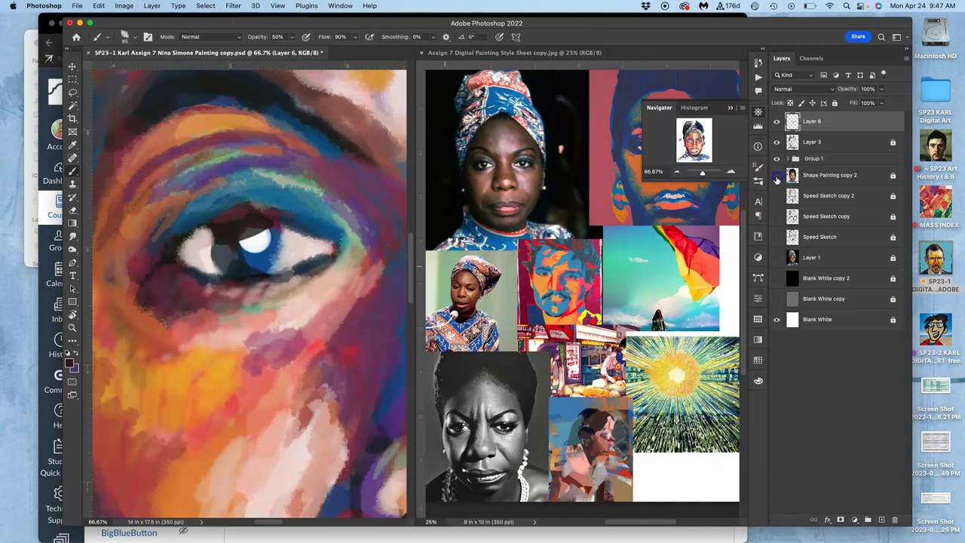
click(778, 177)
click(778, 177)
Redefine the iris with sampled blue and near-black, and clean up the adjacent eye white with sampled off-white.
alt+click(262, 239)
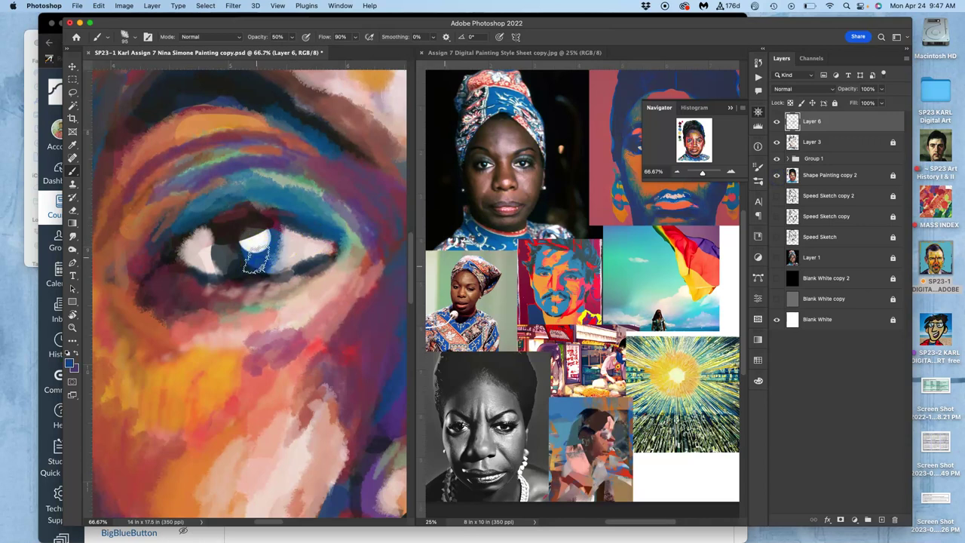
alt+click(241, 224)
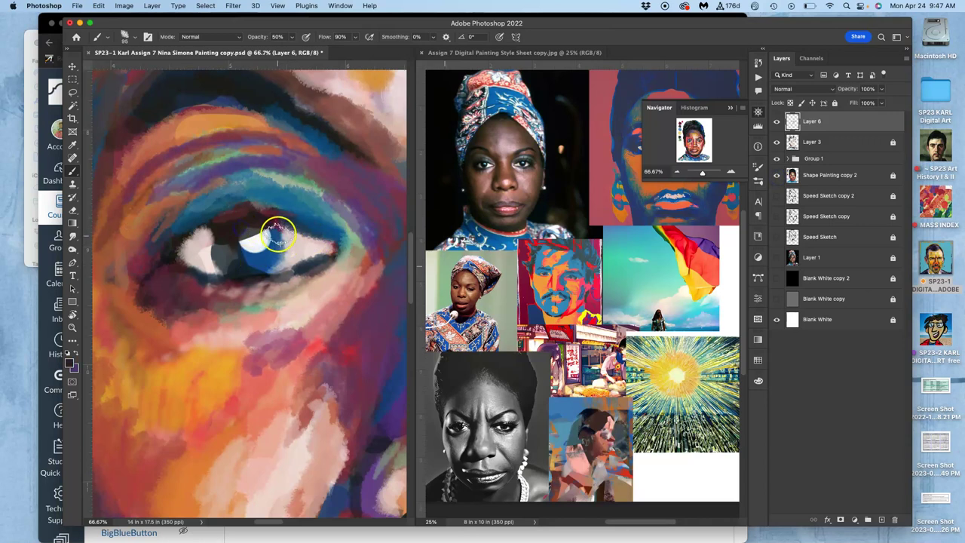
mouse_move(274, 222)
mouse_down()
mouse_move(264, 269)
mouse_move(223, 248)
mouse_move(231, 232)
mouse_move(220, 252)
mouse_move(220, 232)
mouse_move(221, 263)
mouse_up()
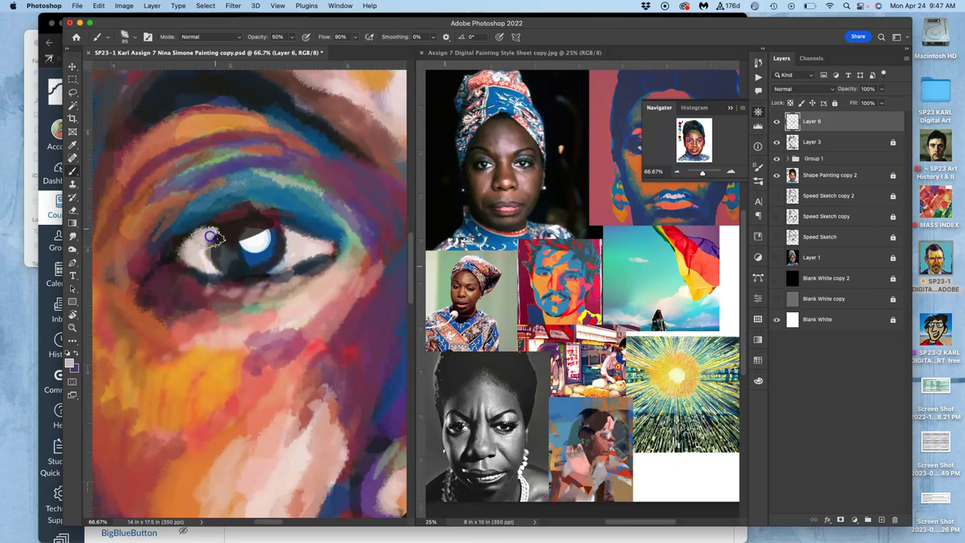
drag(204, 258, 211, 266)
alt+click(204, 241)
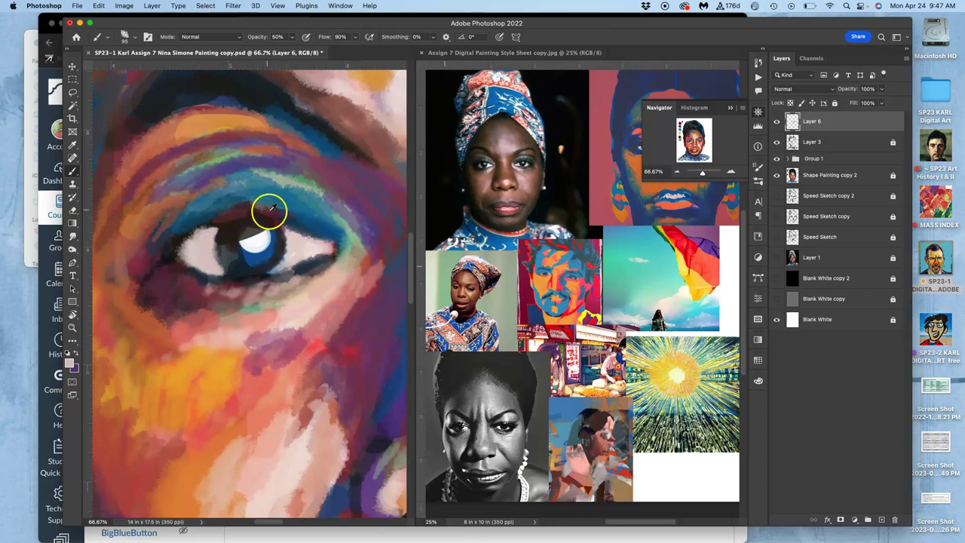
Add sampled red to the inner corner of the eye and refine the eye white beside it with off-white.
alt+click(352, 347)
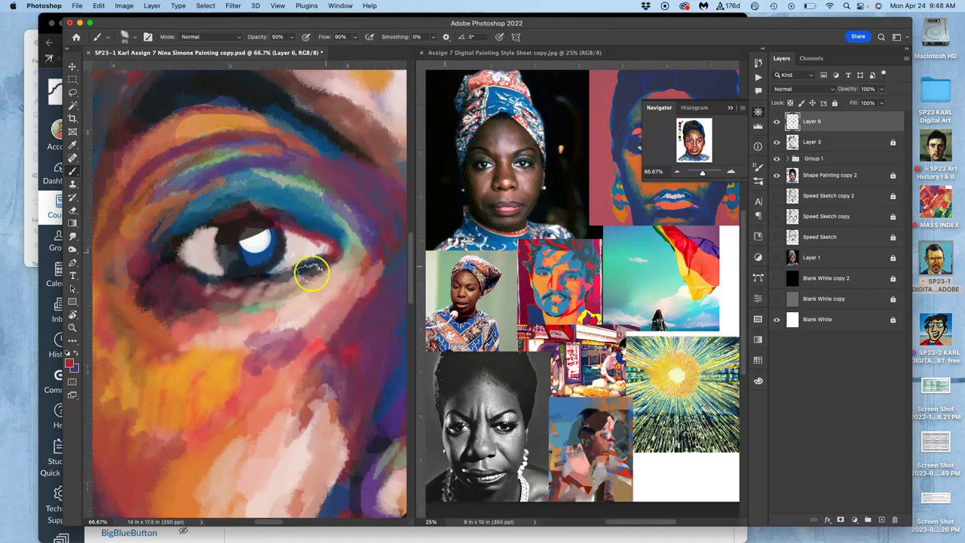
alt+click(298, 250)
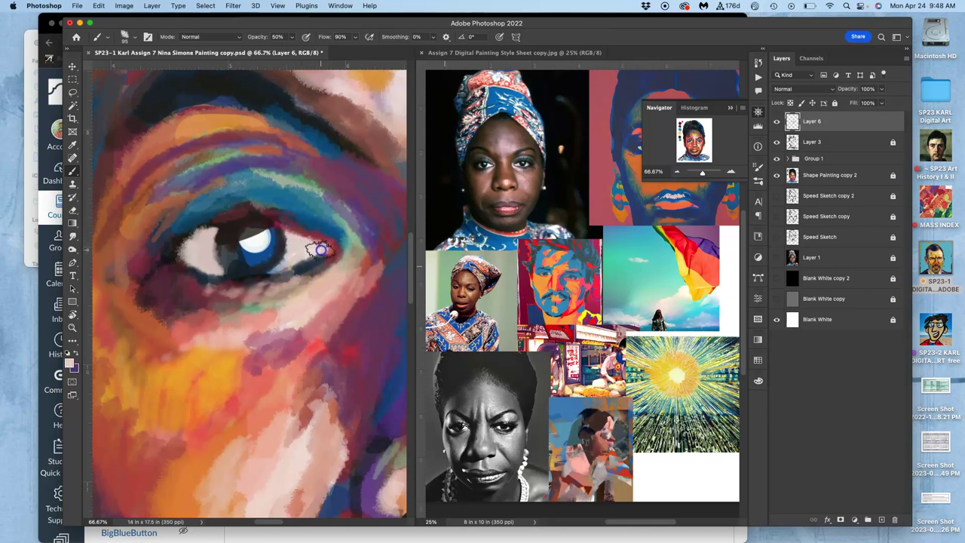
alt+click(288, 236)
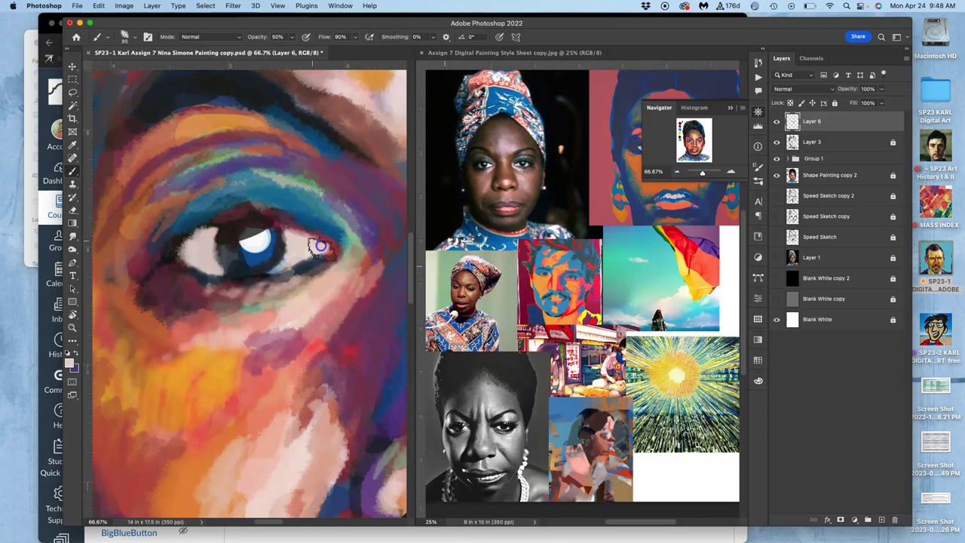
drag(291, 264, 282, 267)
drag(309, 257, 293, 263)
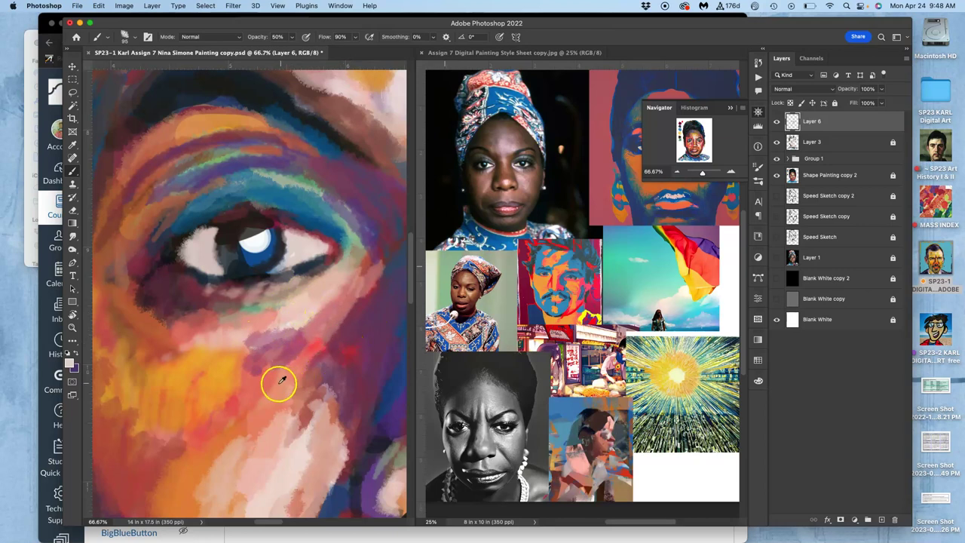
Blend the skin below the eye with sampled pale peach strokes.
alt+click(282, 321)
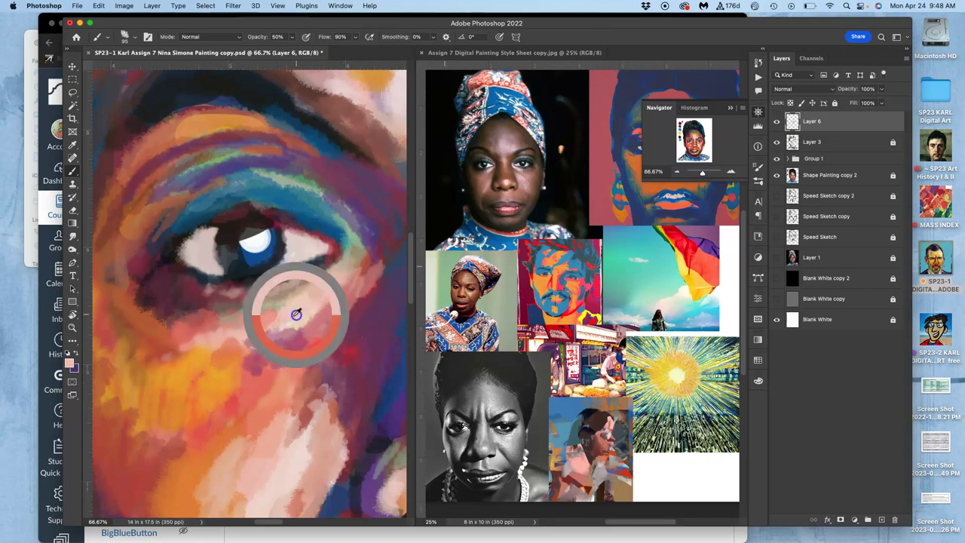
mouse_move(234, 343)
mouse_down()
mouse_move(164, 362)
mouse_move(224, 346)
mouse_move(235, 378)
mouse_move(307, 333)
mouse_move(242, 349)
mouse_move(276, 333)
mouse_up()
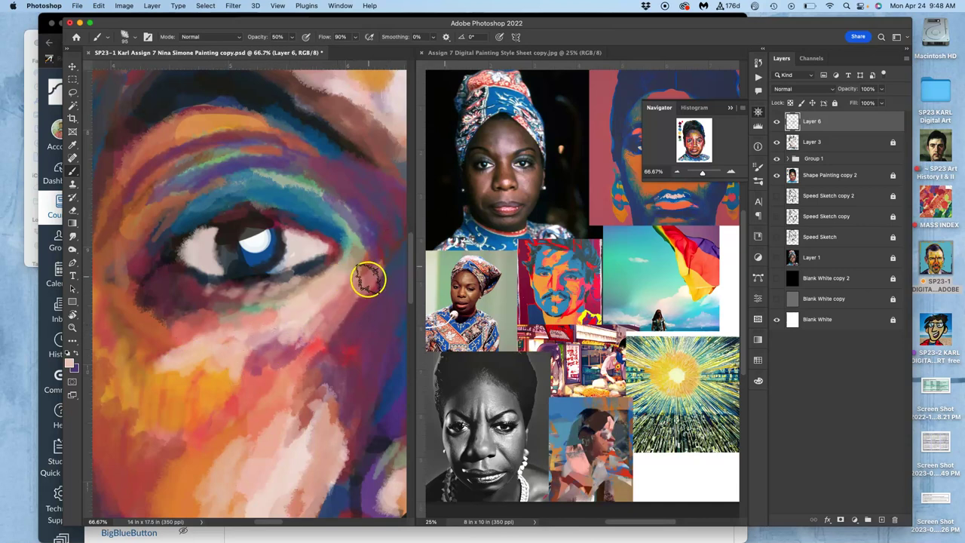
Darken the inner end of the eyebrow with sampled near-black and blend it toward the nose bridge with reddish brown.
alt+click(345, 216)
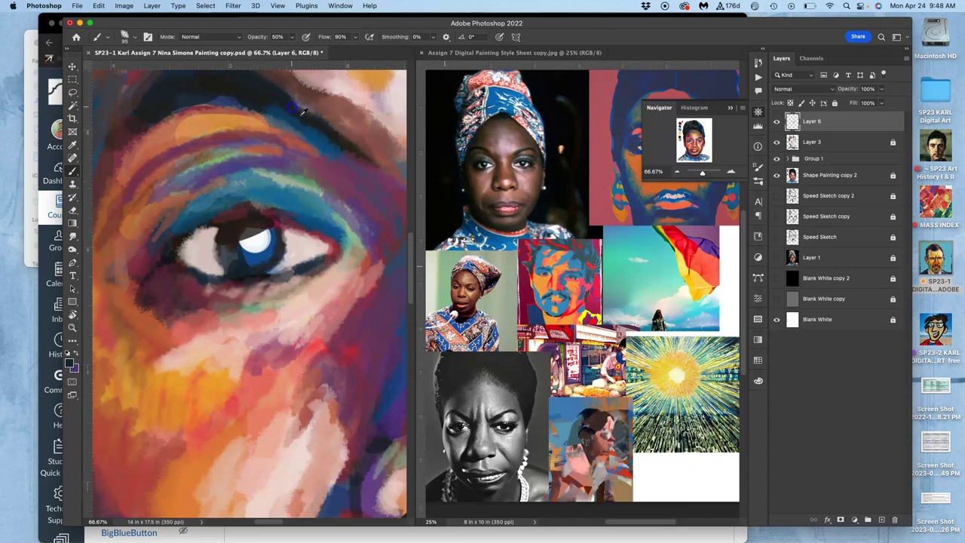
alt+click(351, 177)
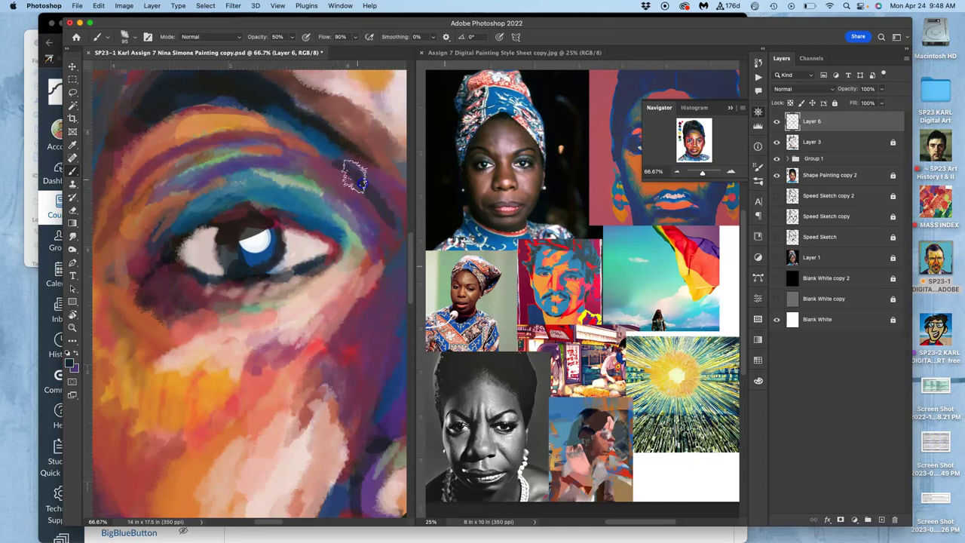
drag(382, 251, 295, 270)
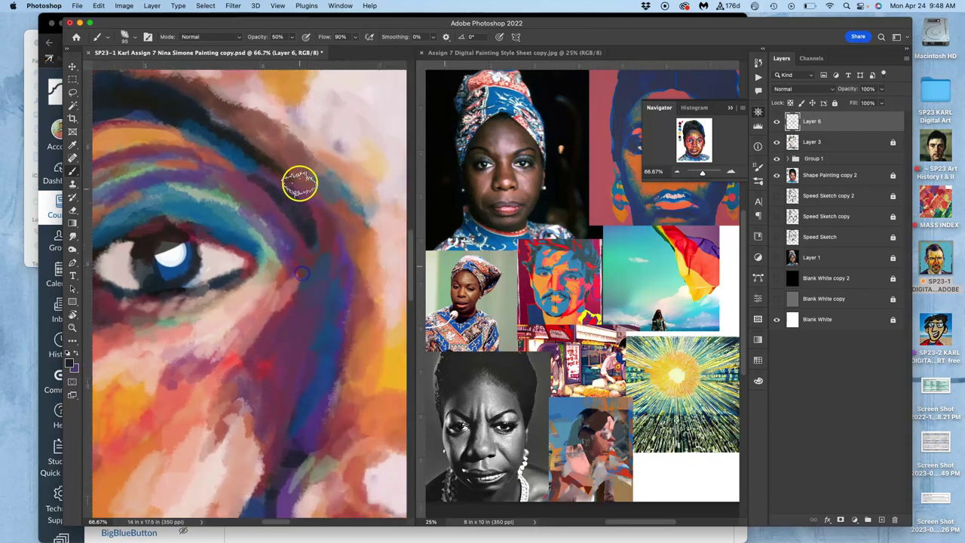
alt+click(296, 150)
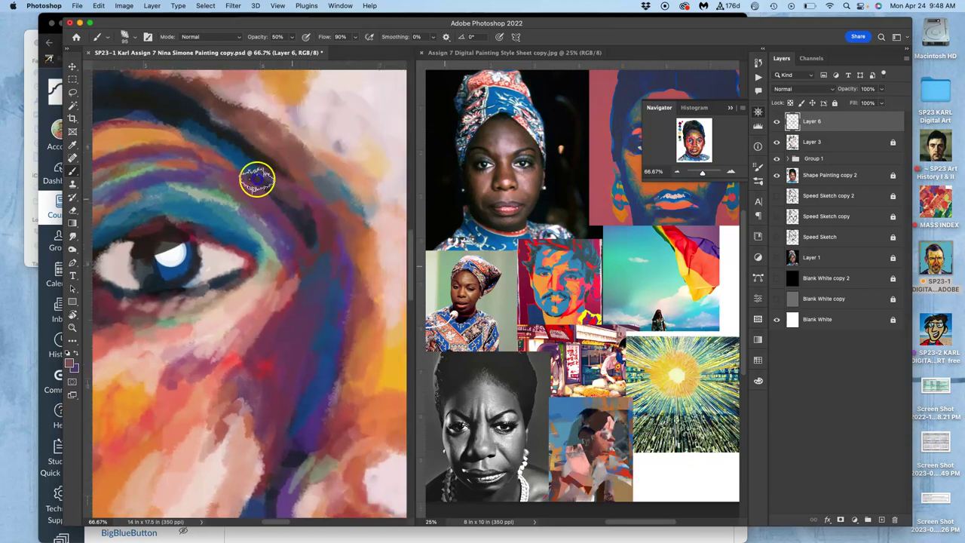
mouse_move(257, 179)
mouse_down()
mouse_move(320, 224)
mouse_move(316, 241)
mouse_move(305, 236)
mouse_move(329, 233)
mouse_up()
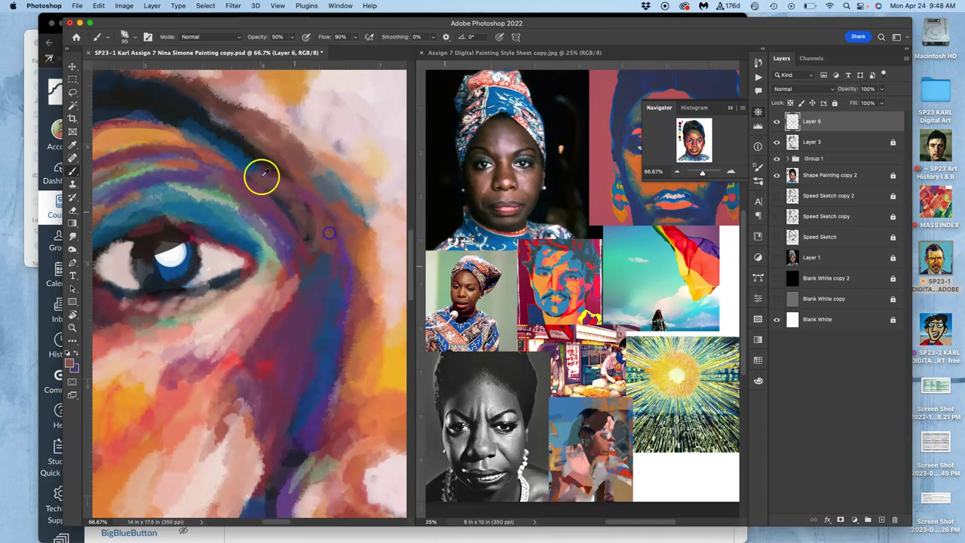
Darken the shadow running from the inner end of the eyebrow down the side of the nose with sampled near-black.
alt+click(244, 151)
mouse_move(284, 183)
mouse_down()
mouse_move(333, 236)
mouse_move(301, 227)
mouse_move(344, 300)
mouse_move(320, 309)
mouse_move(340, 288)
mouse_move(334, 312)
mouse_move(350, 302)
mouse_move(326, 260)
mouse_move(276, 437)
mouse_move(314, 344)
mouse_move(293, 377)
mouse_move(303, 407)
mouse_up()
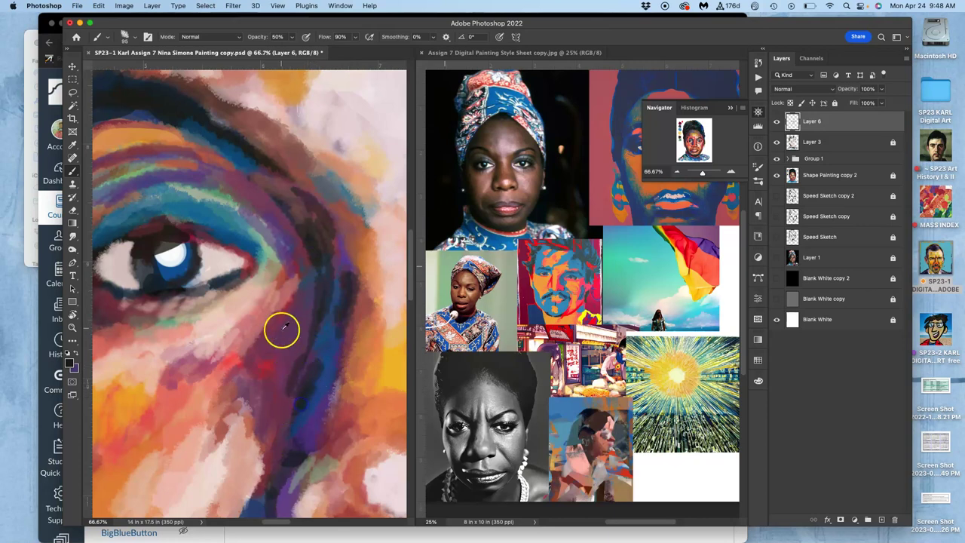
alt+click(324, 287)
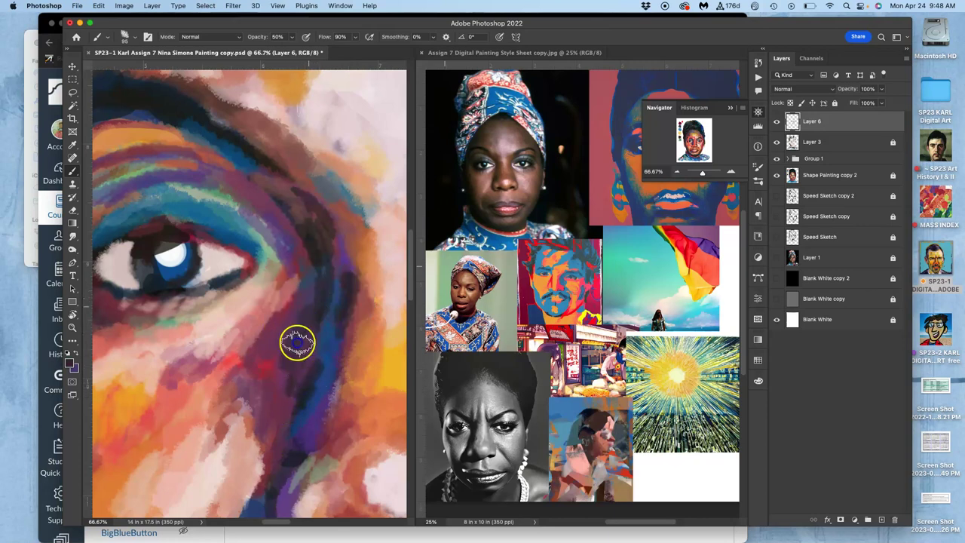
drag(330, 327, 317, 409)
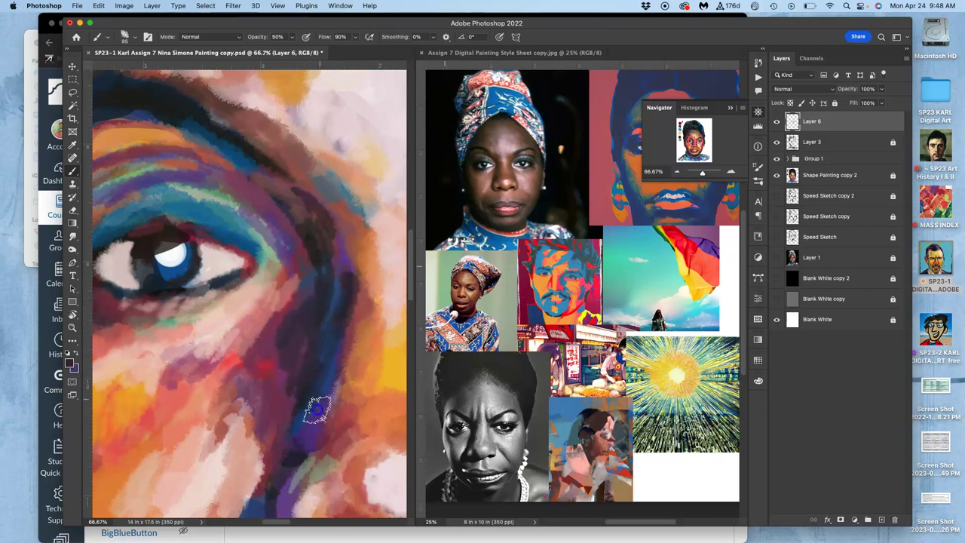
drag(357, 319, 303, 291)
click(355, 325)
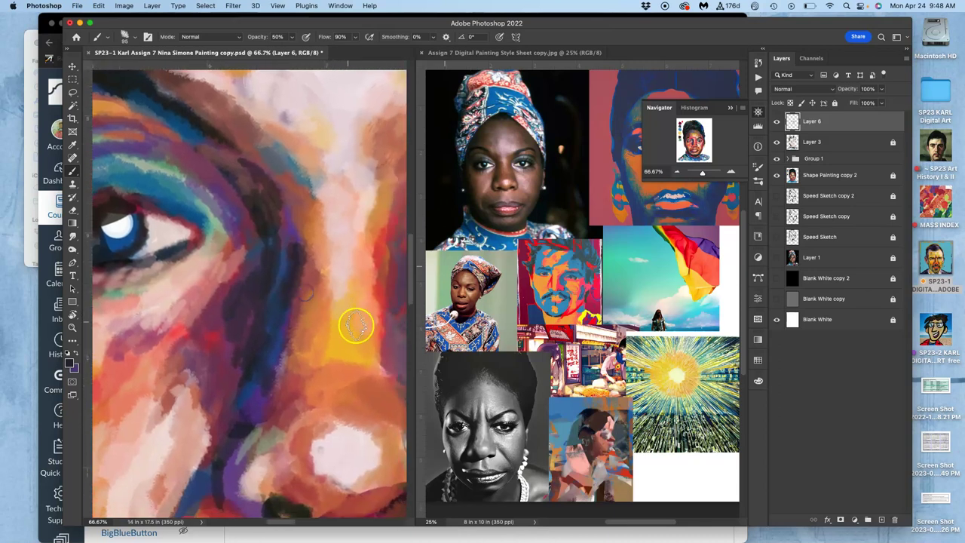
Blend sampled plum strokes through the shadow between the inner eye corner and the nose bridge.
alt+click(212, 311)
drag(238, 281, 224, 313)
drag(259, 207, 264, 217)
mouse_move(293, 249)
mouse_down()
mouse_move(301, 252)
mouse_move(284, 316)
mouse_up()
mouse_move(284, 276)
mouse_down()
mouse_move(273, 299)
mouse_move(276, 251)
mouse_move(243, 348)
mouse_up()
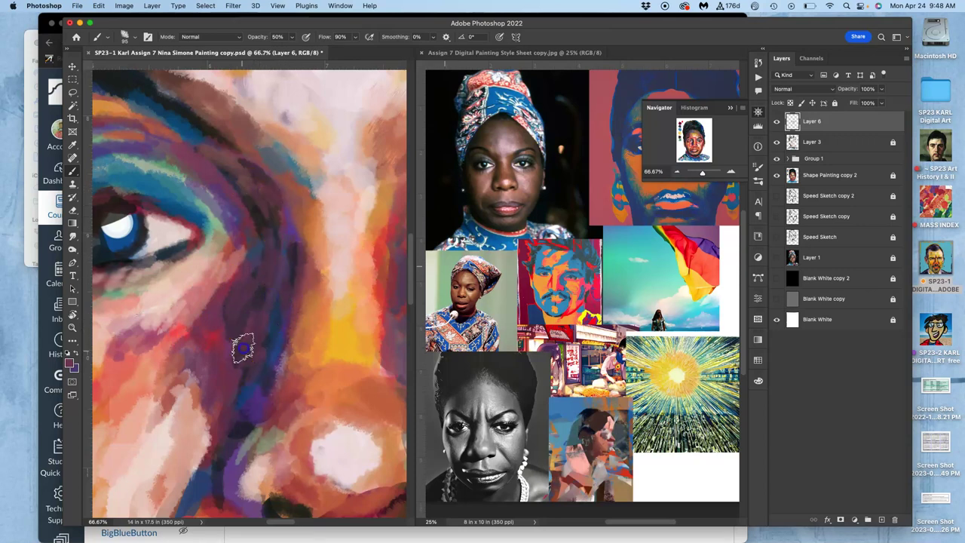
mouse_move(246, 399)
mouse_down()
mouse_move(270, 379)
mouse_move(240, 438)
mouse_move(229, 429)
mouse_move(237, 386)
mouse_move(221, 386)
mouse_move(220, 368)
mouse_move(246, 348)
mouse_move(217, 344)
mouse_up()
alt+click(244, 347)
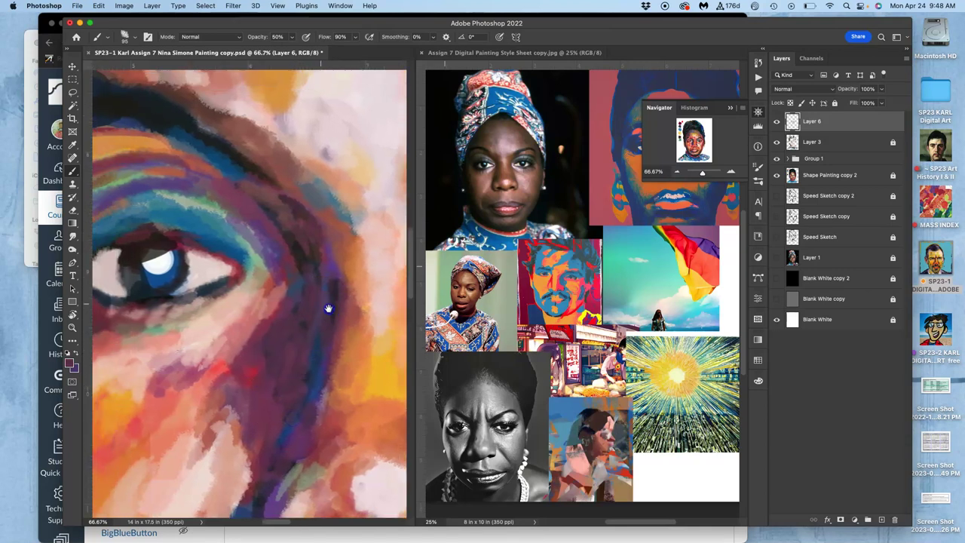
drag(299, 242, 317, 284)
drag(289, 226, 315, 258)
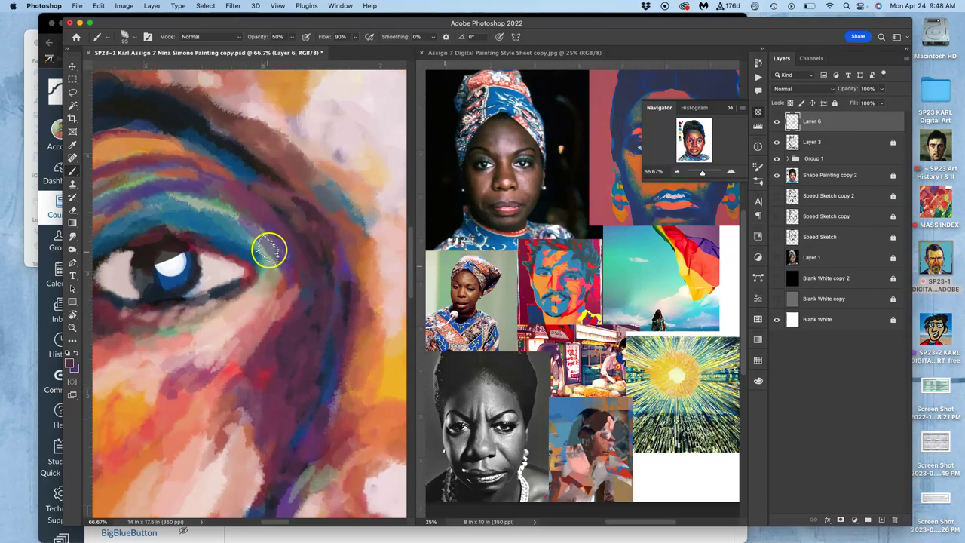
Extend the inner end of the eyebrow with sampled near-black and soften its edge with sampled reddish brown.
alt+click(212, 133)
mouse_move(240, 184)
mouse_down()
mouse_move(299, 235)
mouse_move(255, 193)
mouse_move(271, 209)
mouse_move(286, 189)
mouse_move(313, 224)
mouse_move(332, 302)
mouse_move(321, 277)
mouse_move(317, 183)
mouse_move(335, 330)
mouse_move(358, 356)
mouse_move(368, 312)
mouse_move(304, 190)
mouse_up()
alt+click(318, 180)
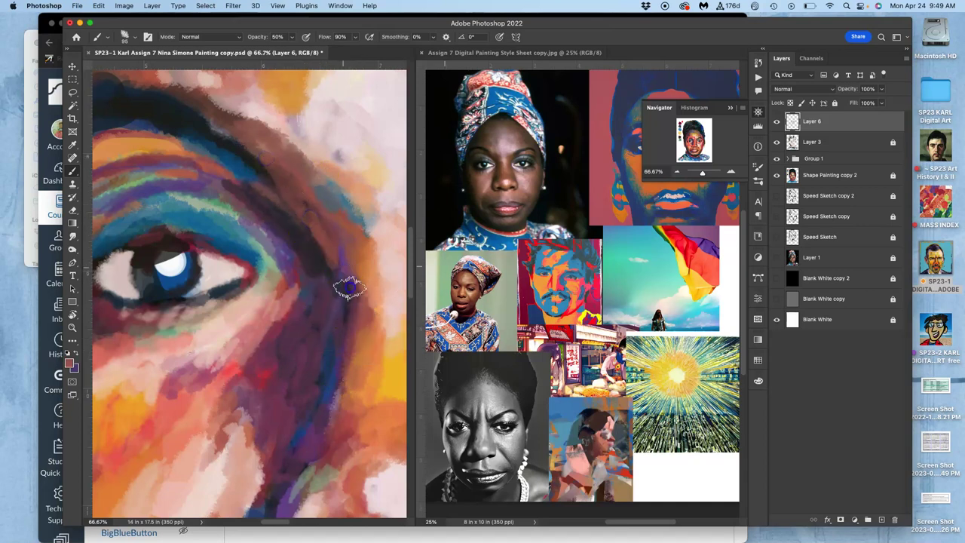
Sample pale pink from the lower forehead and brush it along the edge of the eyebrow.
key(super+minus)
key(super+minus)
key(super+minus)
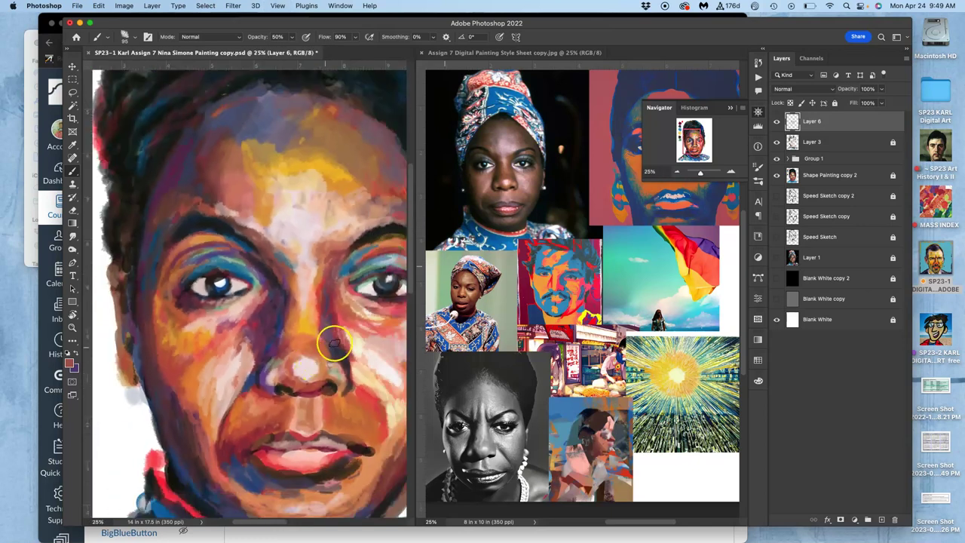
drag(334, 344, 290, 271)
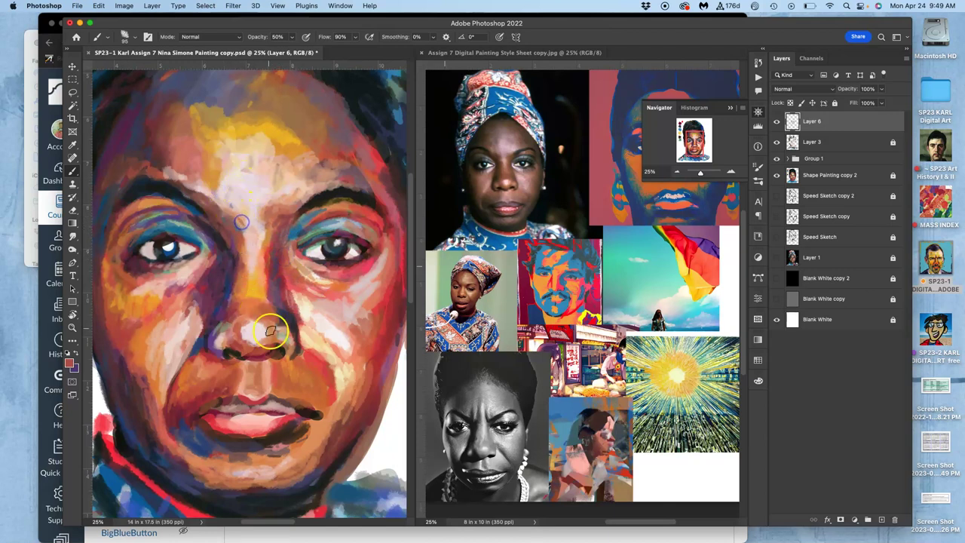
alt+click(238, 186)
drag(183, 192, 199, 193)
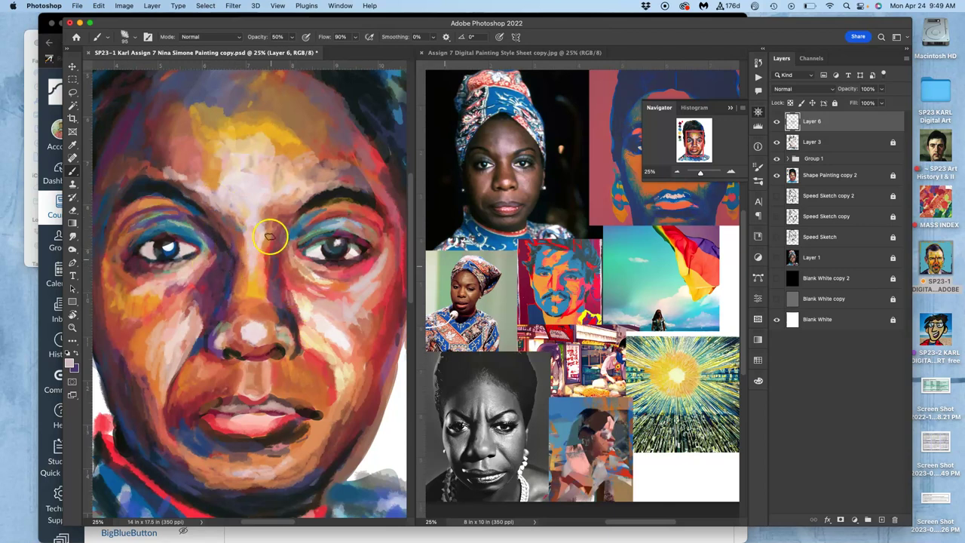
Reinforce the shadow beside the nose bridge with sampled near-black strokes.
alt+click(218, 245)
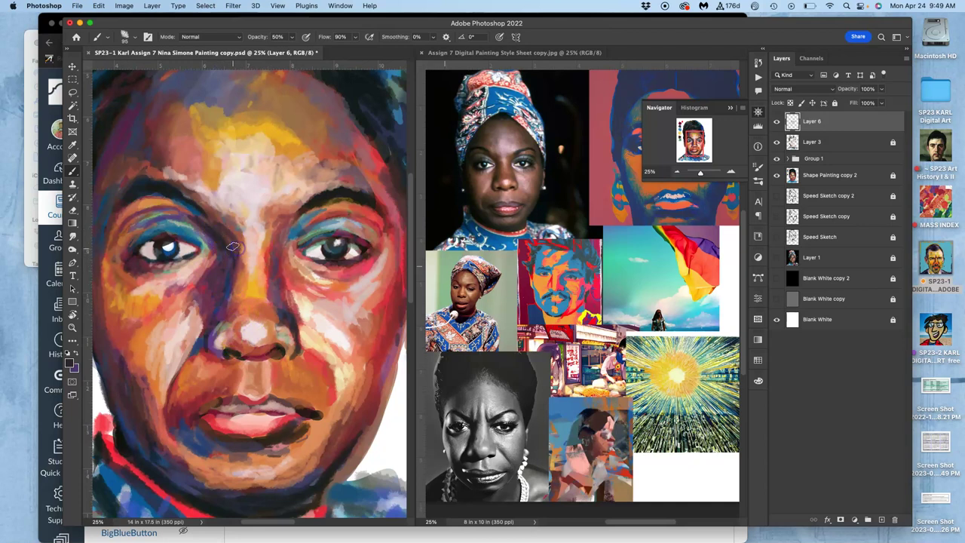
drag(233, 248, 217, 306)
click(209, 233)
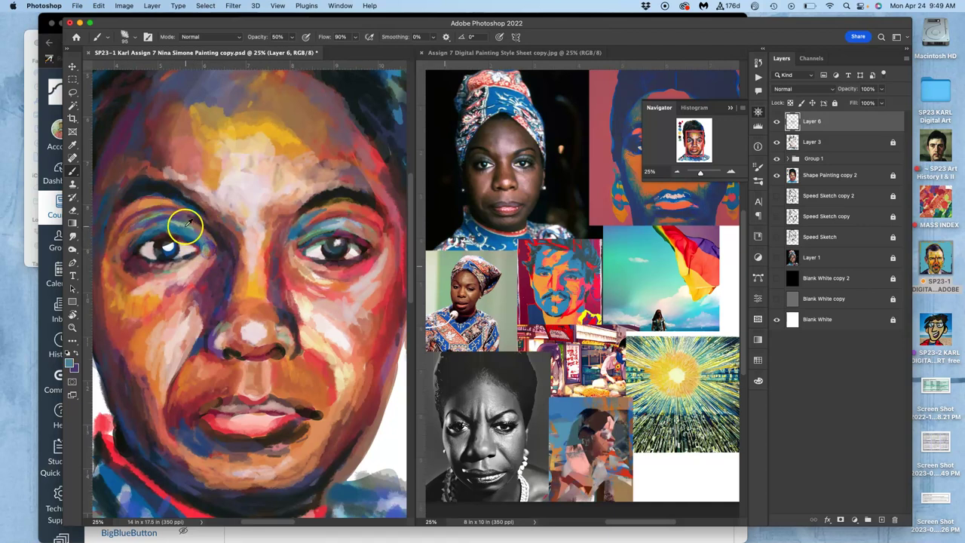
Touch up the upper eyelid with sampled colours and blend plum strokes beneath the same eye.
alt+click(176, 232)
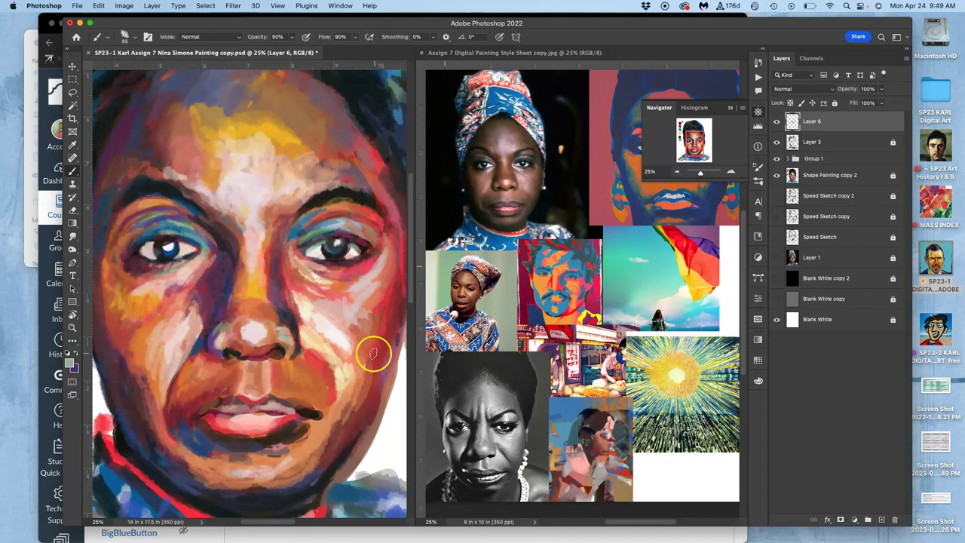
alt+click(329, 245)
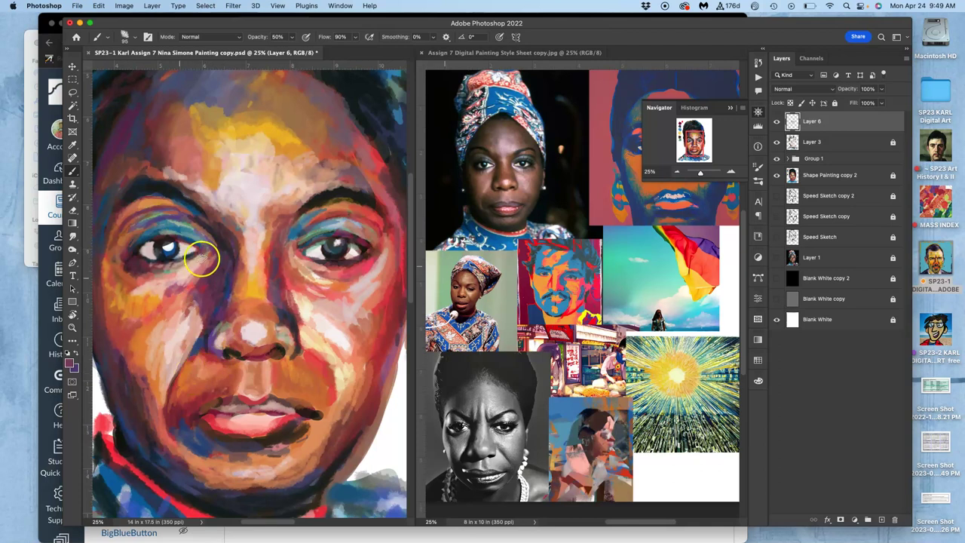
mouse_move(173, 227)
mouse_down()
mouse_move(168, 212)
mouse_move(125, 243)
mouse_move(173, 217)
mouse_up()
mouse_move(212, 260)
mouse_down()
mouse_move(222, 318)
mouse_move(205, 294)
mouse_move(206, 396)
mouse_move(209, 358)
mouse_move(168, 264)
mouse_up()
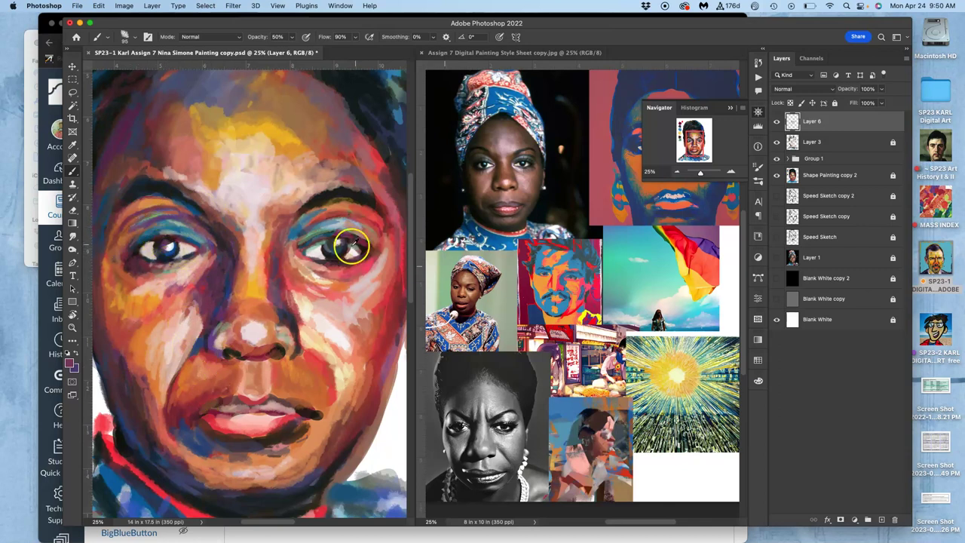
Paint highlights on the irises of both eyes with white sampled from the existing eye highlight.
alt+click(168, 243)
drag(345, 244, 337, 243)
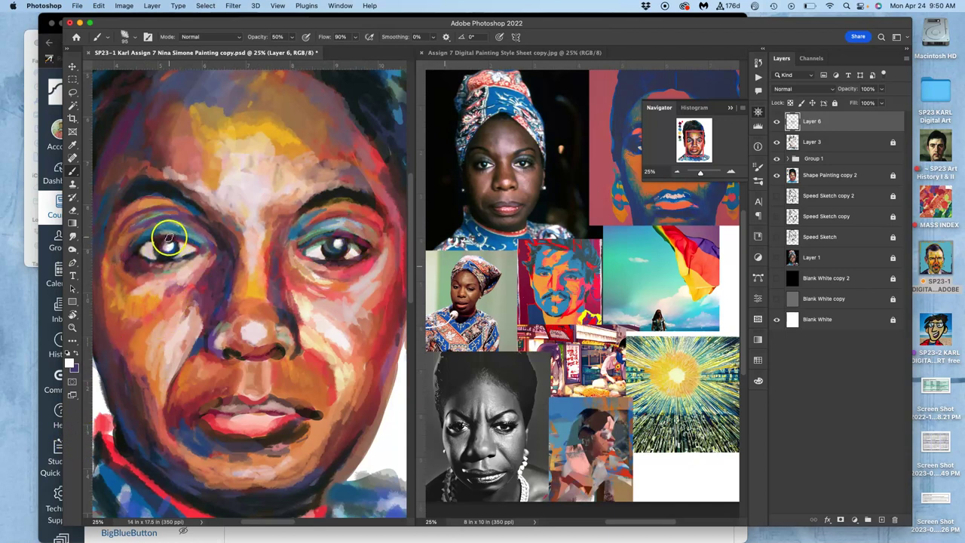
key(super+1)
drag(151, 226, 317, 291)
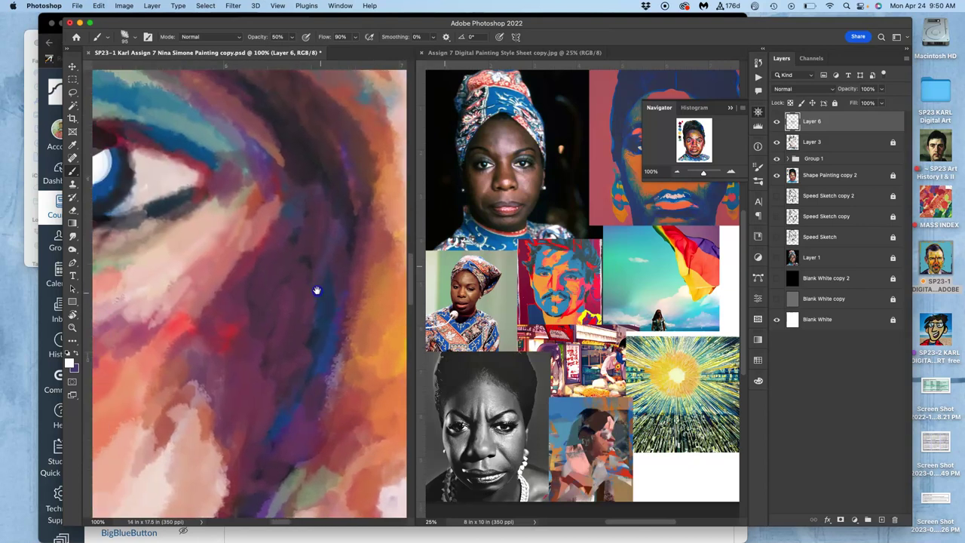
drag(200, 231, 340, 256)
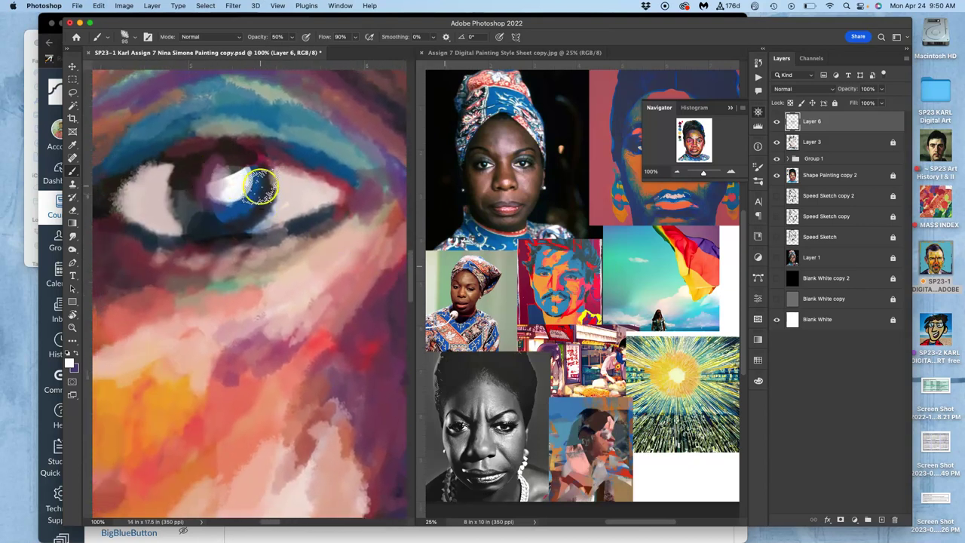
Reshape the dark iris around the highlight with sampled near-black, and undo the last stroke.
alt+click(245, 160)
mouse_move(230, 163)
mouse_down()
mouse_move(195, 228)
mouse_move(232, 214)
mouse_move(194, 171)
mouse_move(176, 178)
mouse_move(171, 199)
mouse_move(183, 162)
mouse_up()
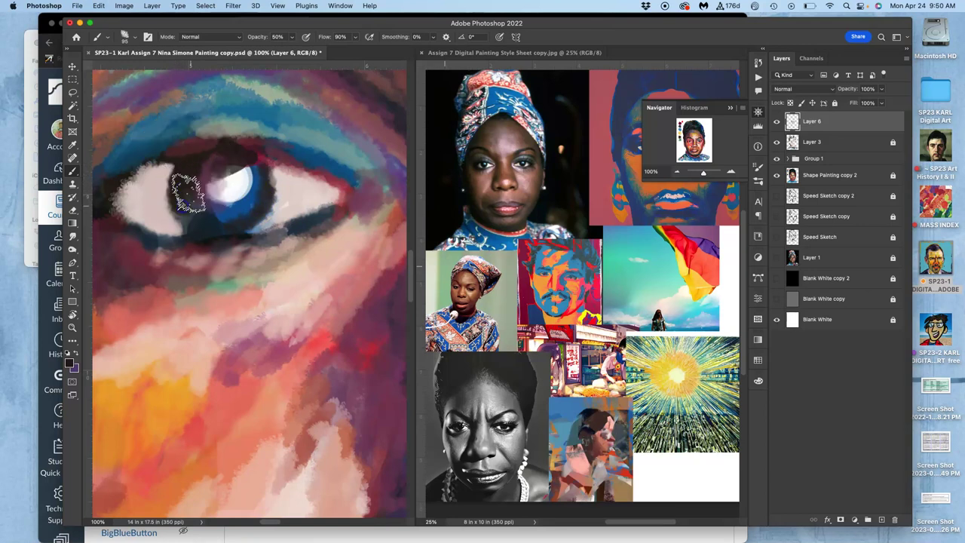
mouse_move(270, 180)
mouse_down()
mouse_move(258, 168)
mouse_move(252, 181)
mouse_up()
key(super+z)
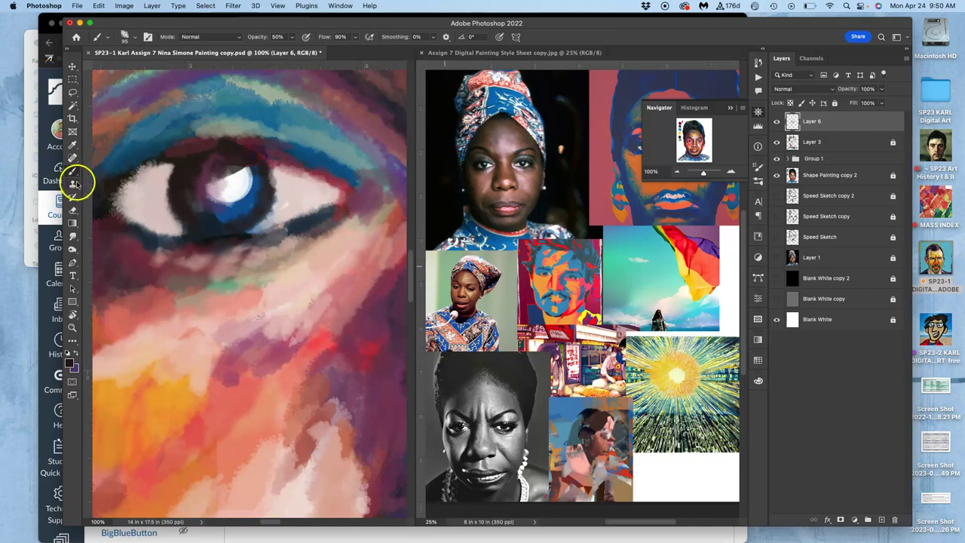
Clone the finished eye's white highlight onto the iris of the other eye with the Clone Stamp tool.
click(76, 183)
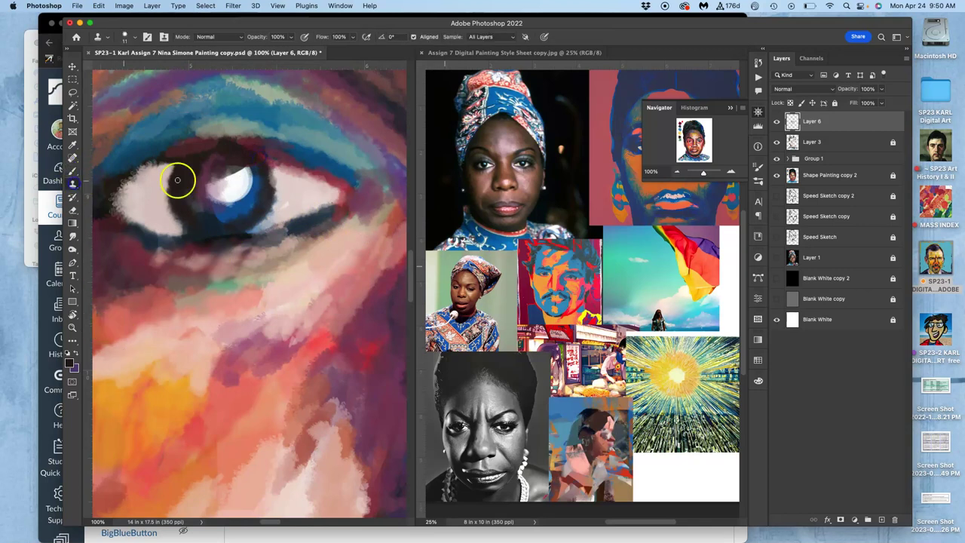
alt+click(234, 181)
mouse_move(378, 199)
mouse_down()
mouse_move(154, 209)
mouse_move(279, 217)
mouse_move(78, 214)
mouse_up()
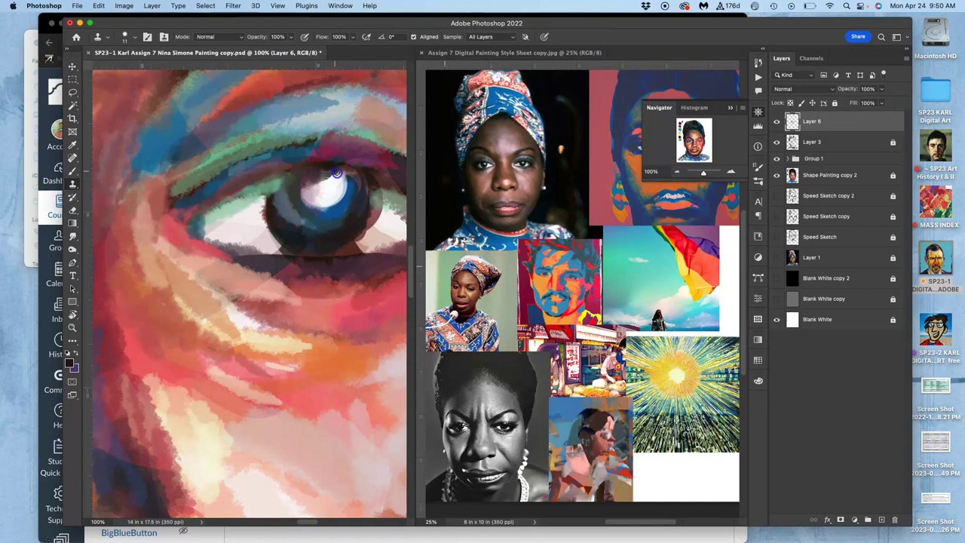
key(super+minus)
key(super+minus)
key(super+minus)
key(super+minus)
key(super+minus)
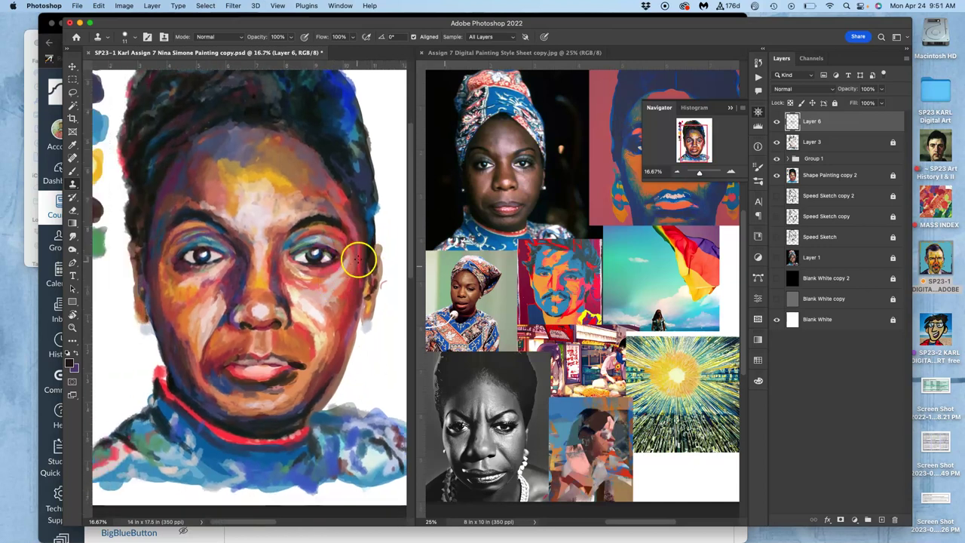
Return to the Brush tool and rework the other eye's iris with sampled dark brown and blue.
key(super+plus)
key(super+plus)
key(super+plus)
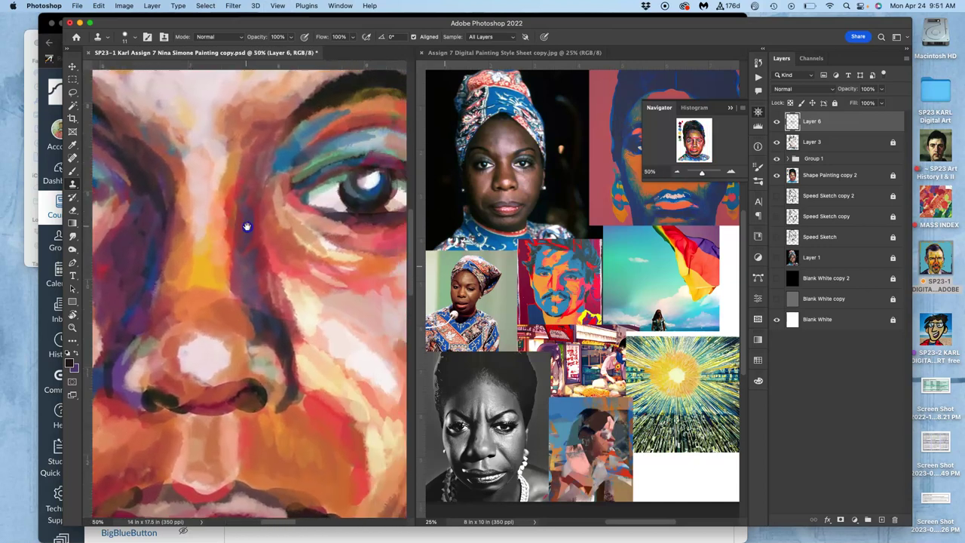
click(72, 170)
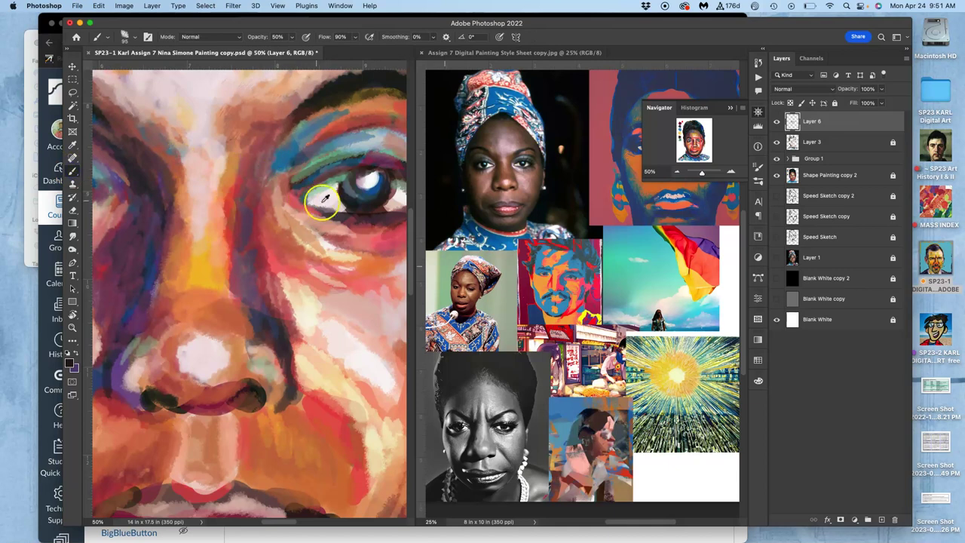
alt+click(377, 174)
mouse_move(379, 184)
mouse_down()
mouse_move(378, 174)
mouse_move(362, 215)
mouse_move(361, 179)
mouse_move(359, 220)
mouse_up()
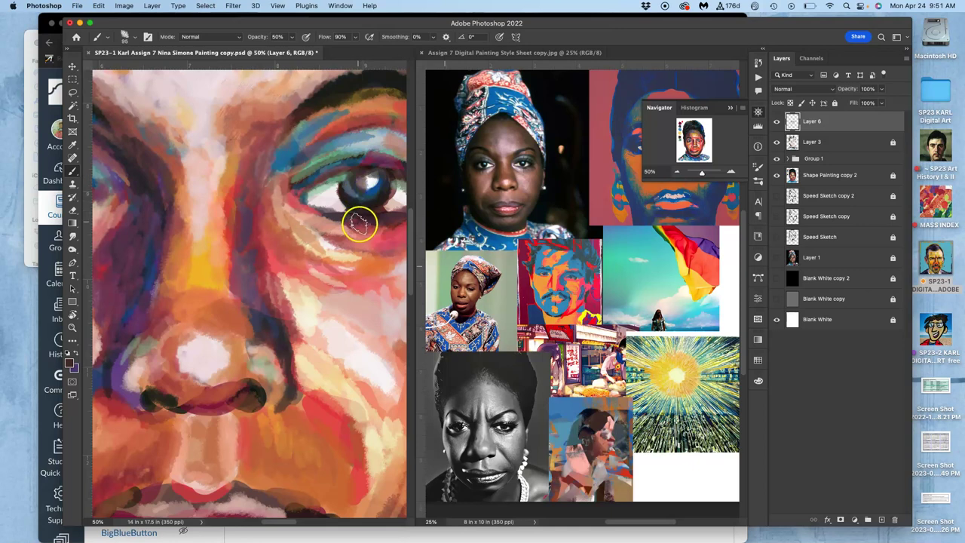
alt+click(374, 192)
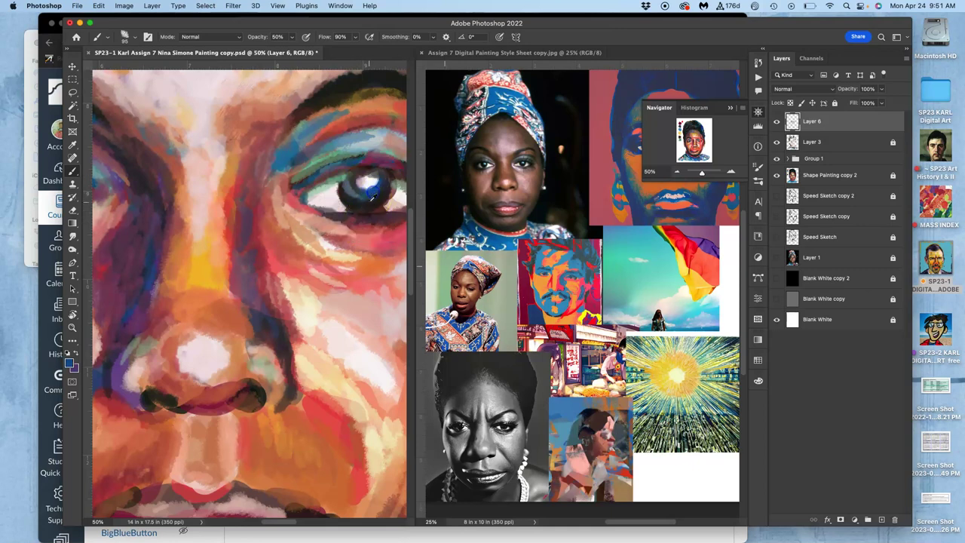
Blend sampled red over the purple patches along the outer cheek and down the jaw edge.
mouse_move(339, 265)
mouse_down()
mouse_move(228, 211)
mouse_move(276, 206)
mouse_move(250, 175)
mouse_up()
alt+click(358, 238)
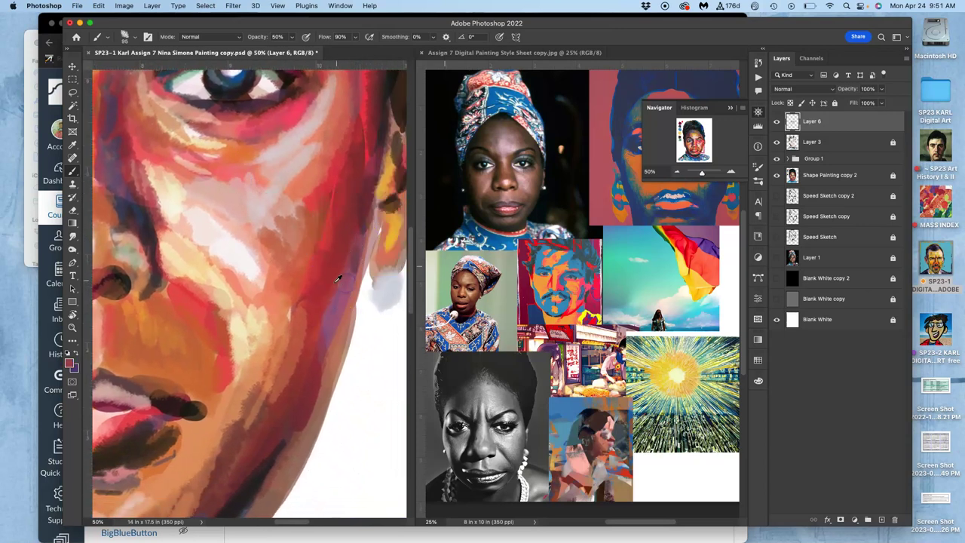
alt+click(334, 256)
alt+click(337, 259)
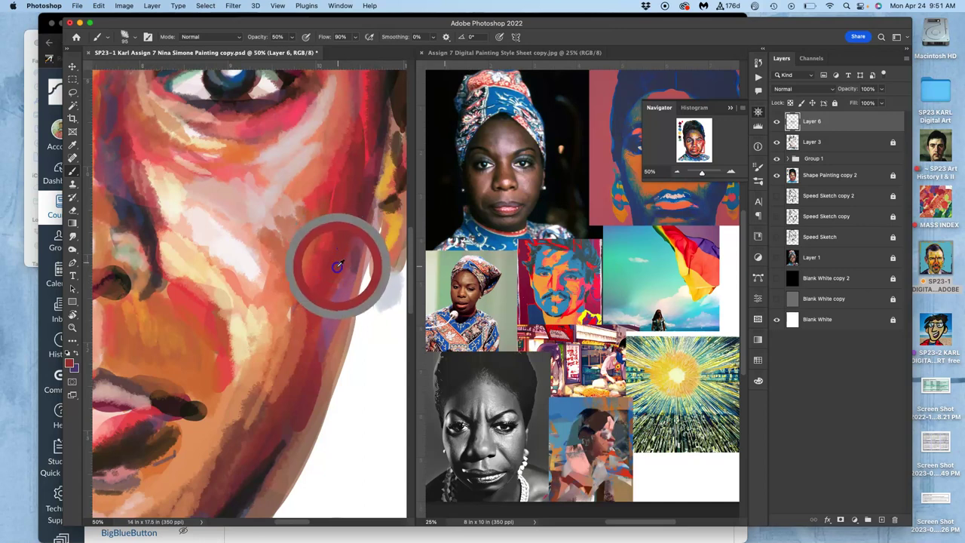
alt+click(335, 259)
click(343, 279)
drag(345, 279, 285, 448)
mouse_move(308, 403)
mouse_down()
mouse_move(266, 491)
mouse_move(326, 376)
mouse_up()
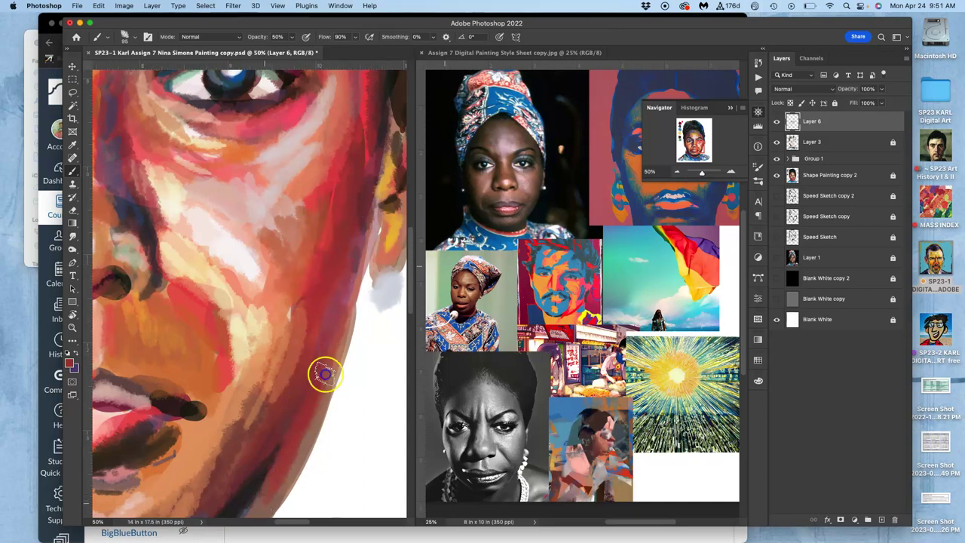
drag(357, 256, 339, 268)
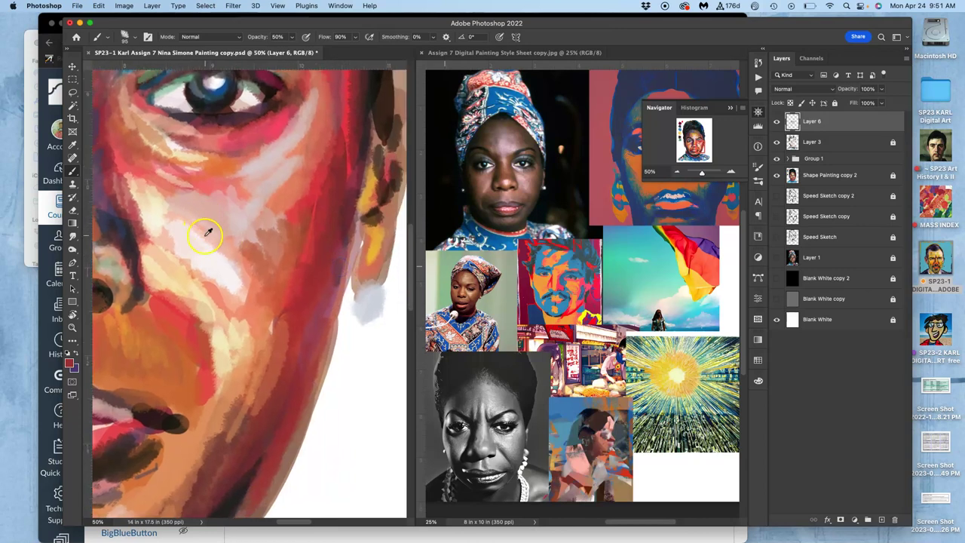
Blend sampled orange into the red fold of the cheek beside the nostril.
mouse_move(171, 288)
mouse_down()
mouse_move(148, 282)
mouse_move(144, 307)
mouse_up()
alt+click(174, 304)
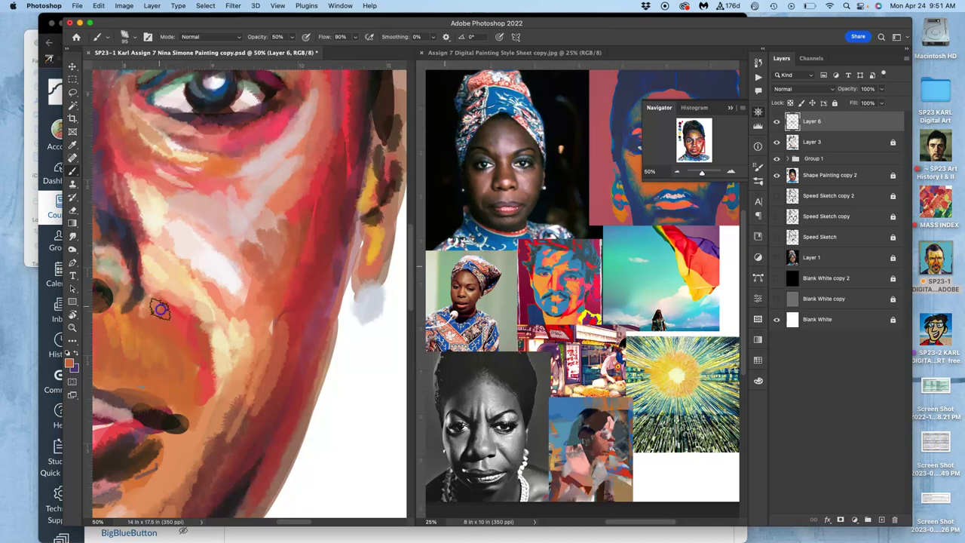
alt+click(176, 294)
click(198, 283)
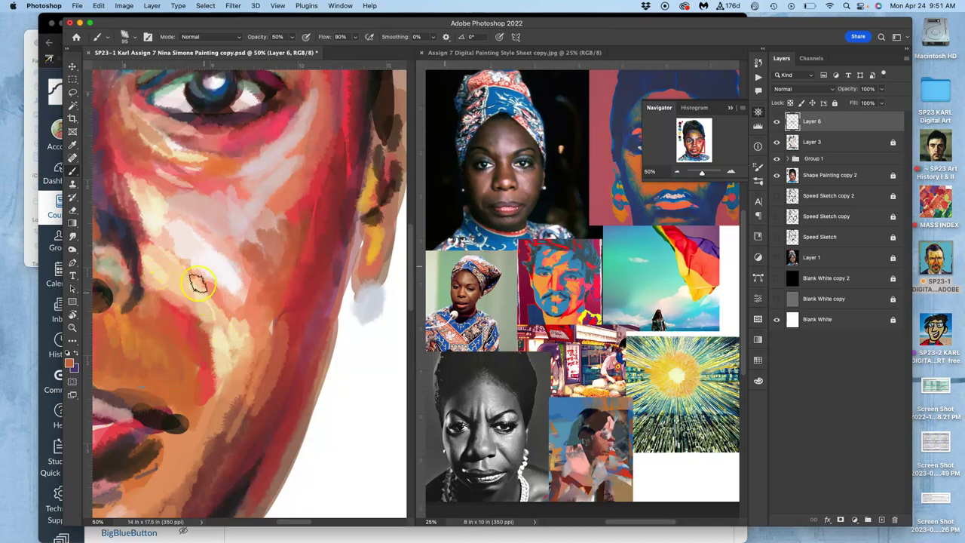
Blend sampled orange and red over the cheek around the white highlight and toward the jaw edge.
alt+click(272, 293)
mouse_move(153, 281)
mouse_down()
mouse_move(139, 261)
mouse_move(161, 291)
mouse_up()
mouse_move(286, 313)
mouse_down()
mouse_move(276, 313)
mouse_move(275, 356)
mouse_up()
alt+click(282, 269)
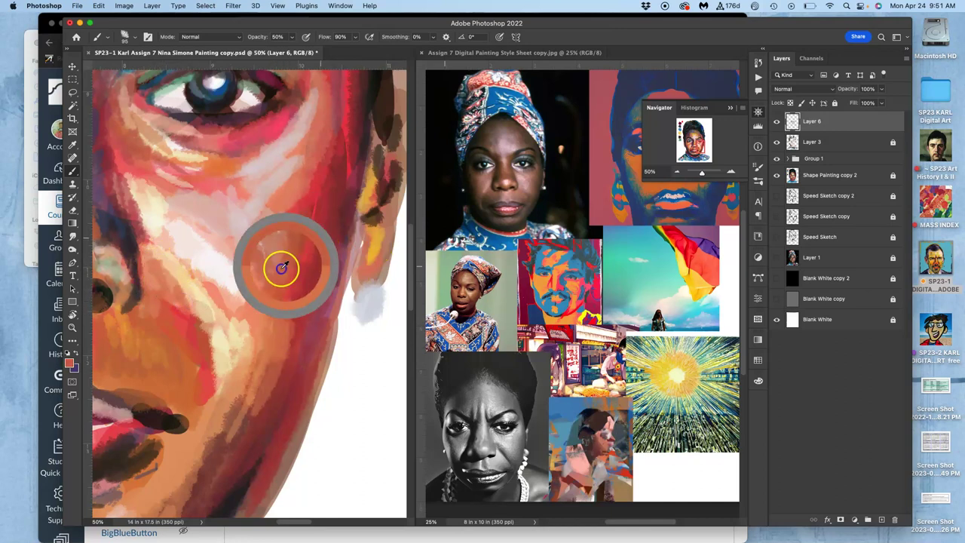
Paint sampled dark brown shadows along the inner edge of the ear down to the lobe.
alt+click(369, 119)
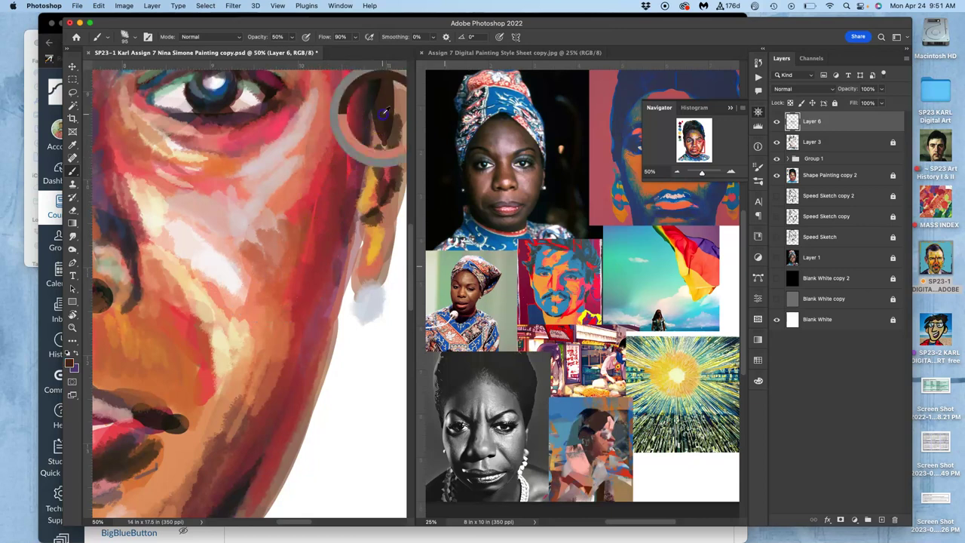
drag(373, 141, 377, 149)
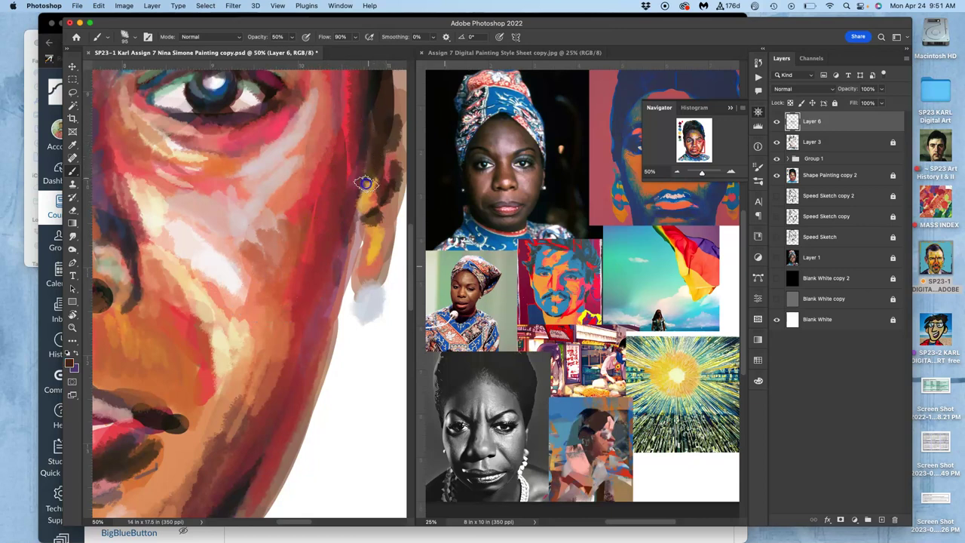
mouse_move(366, 249)
mouse_down()
mouse_move(379, 214)
mouse_move(355, 244)
mouse_move(352, 272)
mouse_move(375, 282)
mouse_up()
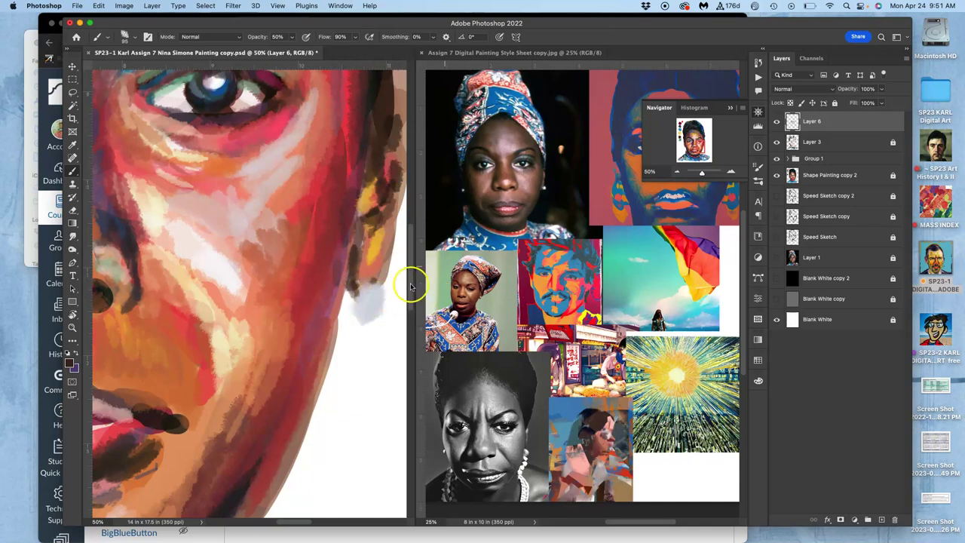
Show the grey Blank White copy layer behind the whole portrait.
key(super+minus)
key(super+minus)
key(super+minus)
key(super+minus)
click(777, 298)
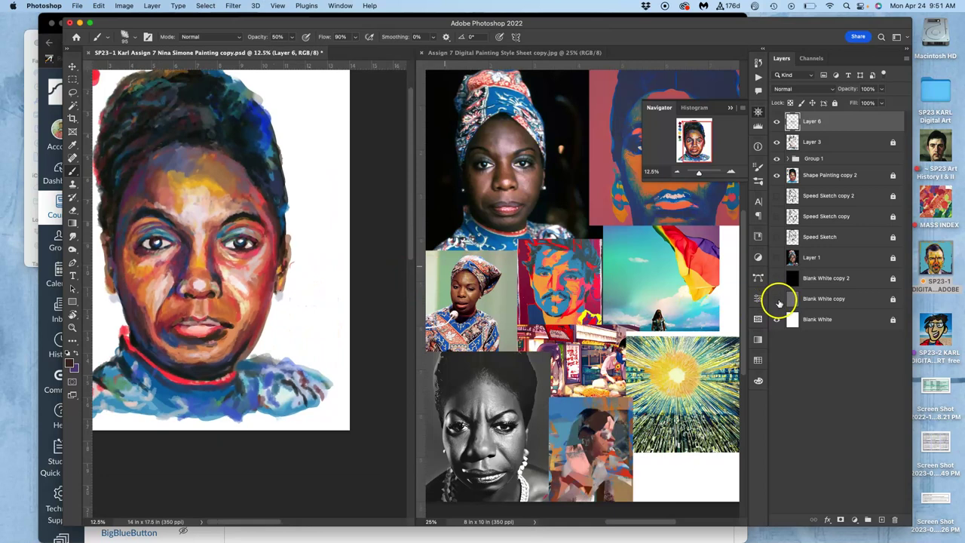
Deepen the dark folds of the ear and shape its pearl earring with sampled light grey.
key(super+plus)
key(super+plus)
key(super+plus)
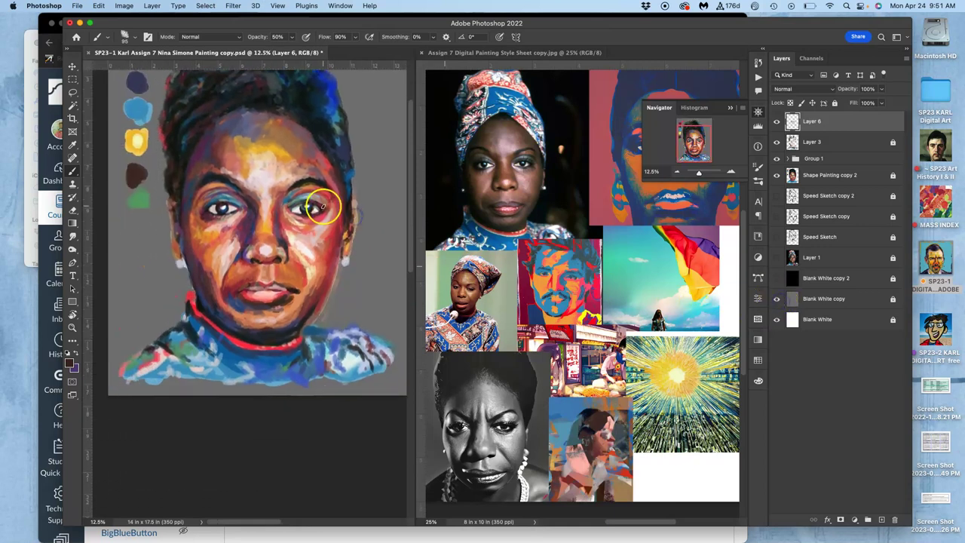
mouse_move(318, 205)
mouse_down()
mouse_move(271, 227)
mouse_move(272, 252)
mouse_move(253, 213)
mouse_move(125, 217)
mouse_up()
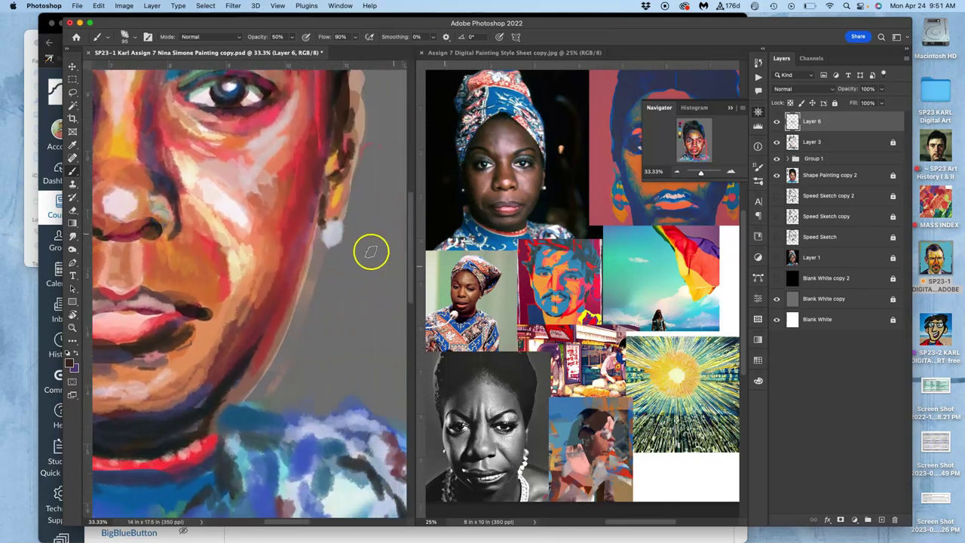
mouse_move(345, 167)
mouse_down()
mouse_move(337, 128)
mouse_move(342, 200)
mouse_up()
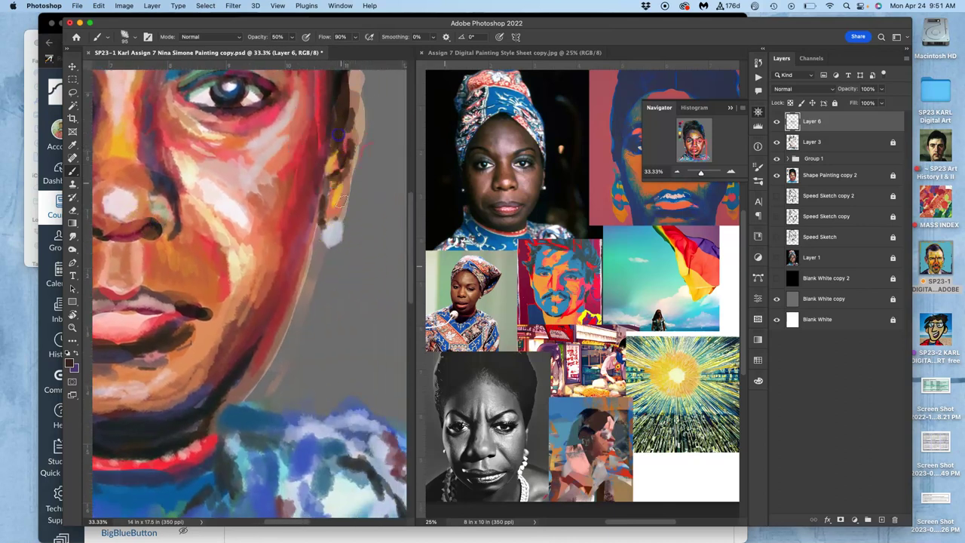
alt+click(333, 240)
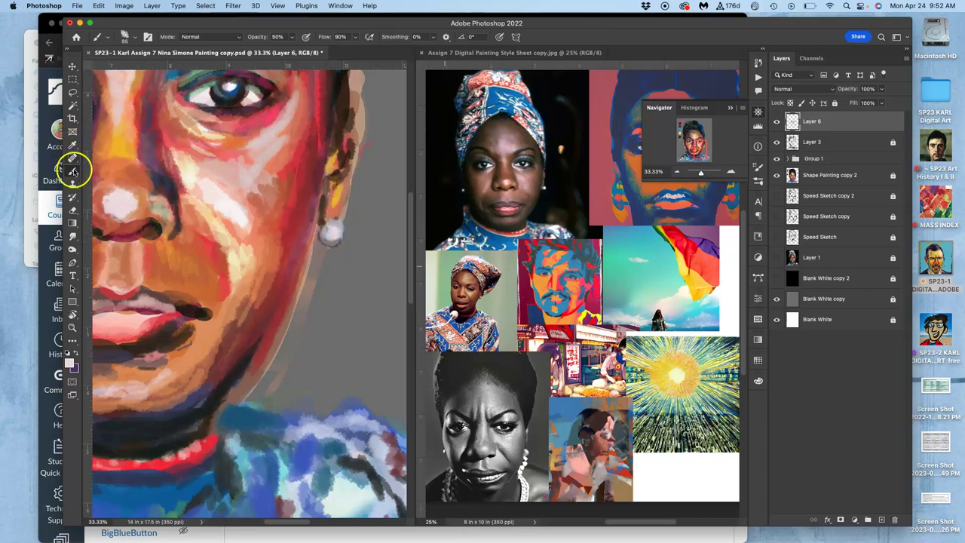
Clone the eye's blue and white highlight onto both pearl earrings with the Clone Stamp tool.
click(73, 183)
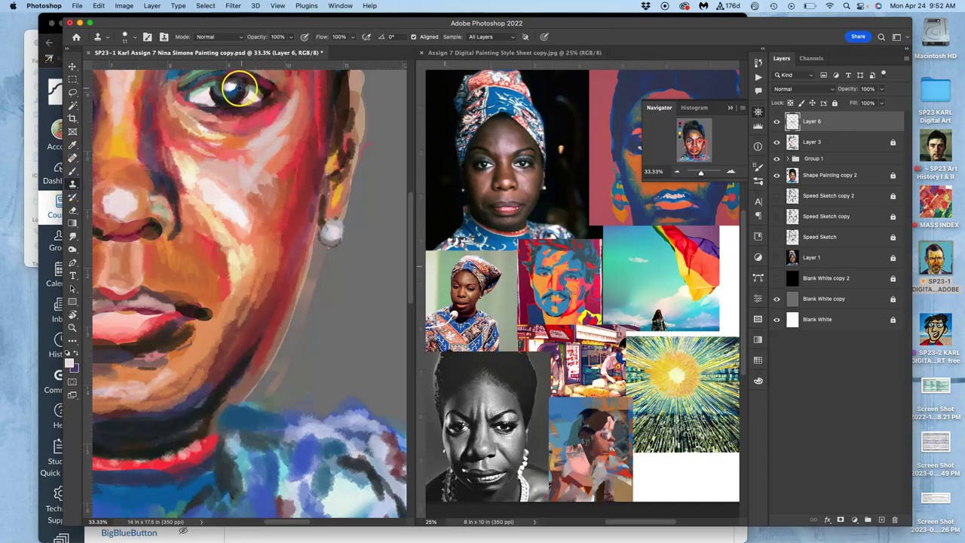
alt+click(239, 88)
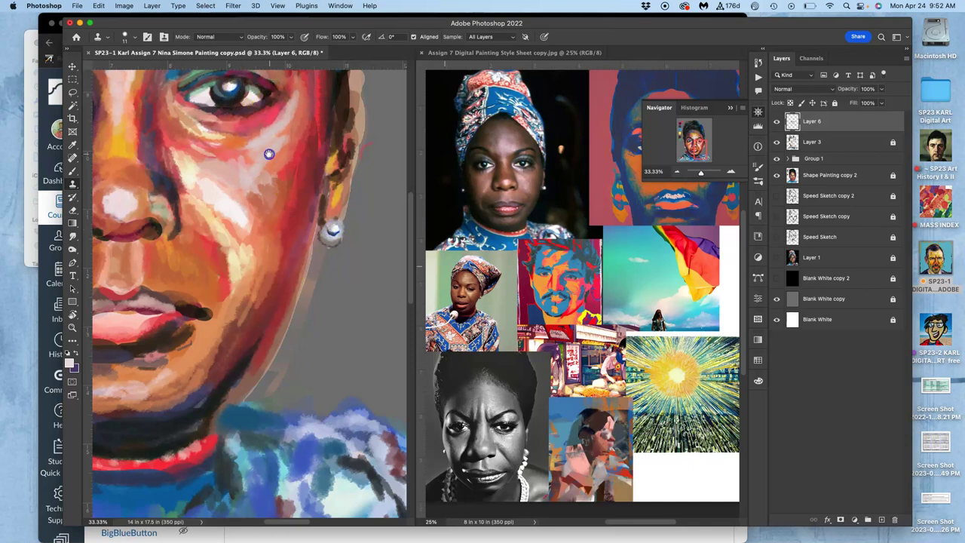
drag(269, 154, 442, 165)
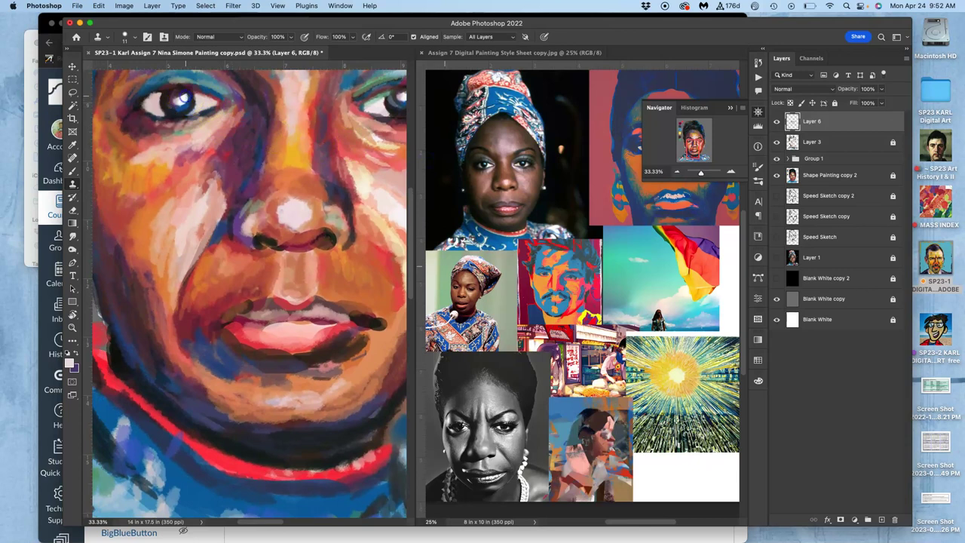
drag(228, 190, 353, 179)
click(199, 226)
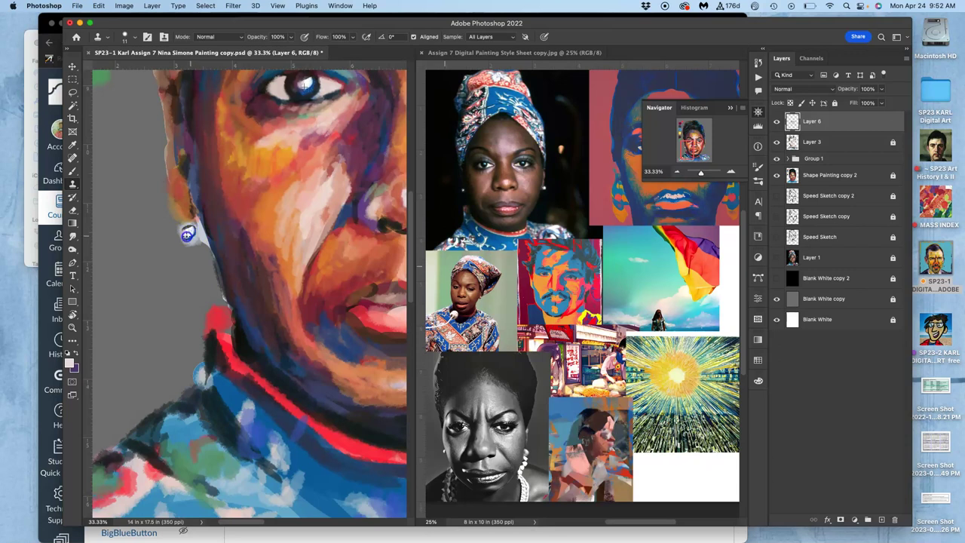
Return to the Brush tool at 34% opacity and blend sampled pink, red-brown and peach over the shaded cheek and under the eye.
drag(302, 221, 254, 263)
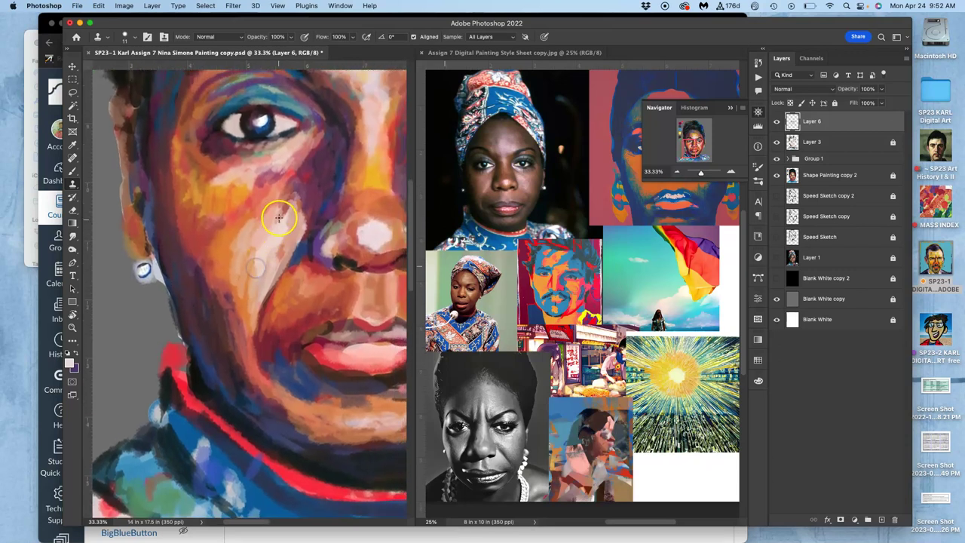
click(72, 171)
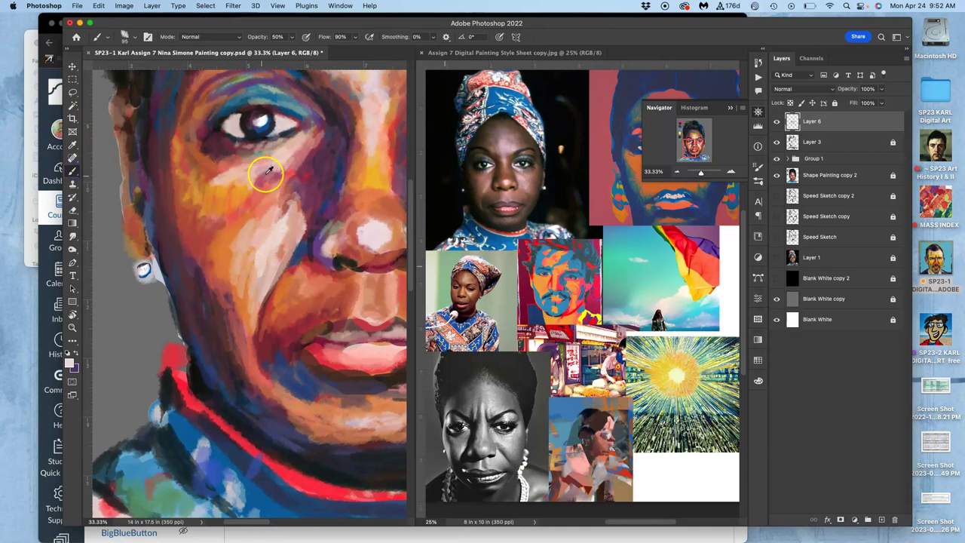
alt+click(220, 165)
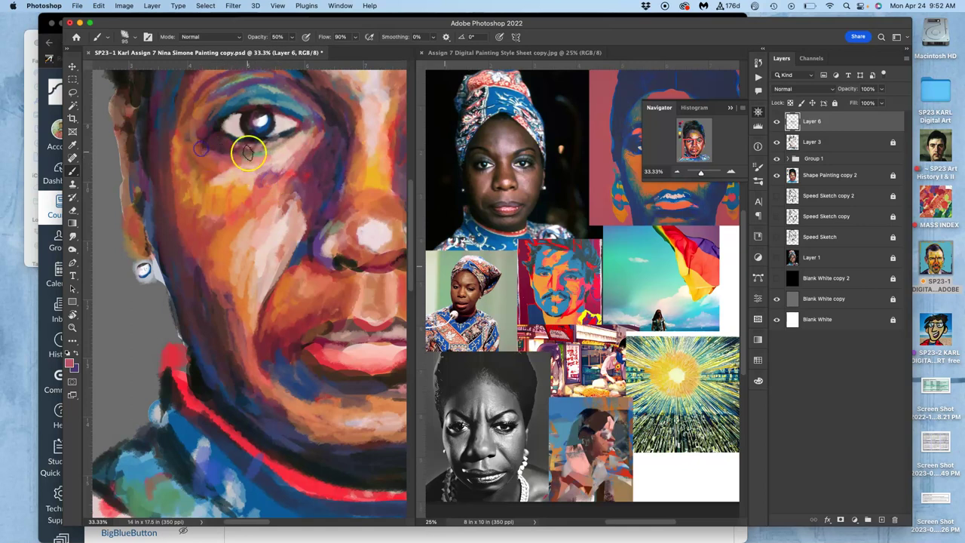
click(294, 40)
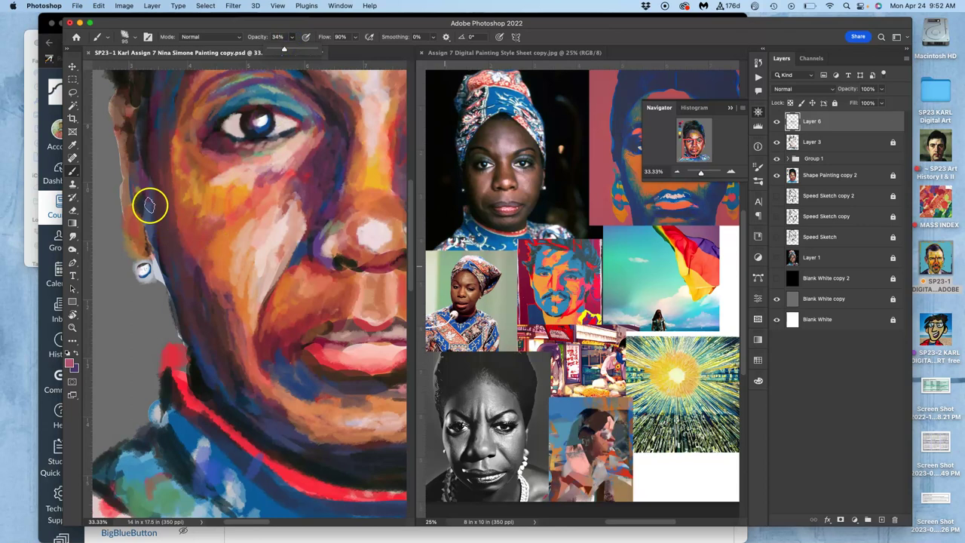
alt+click(185, 225)
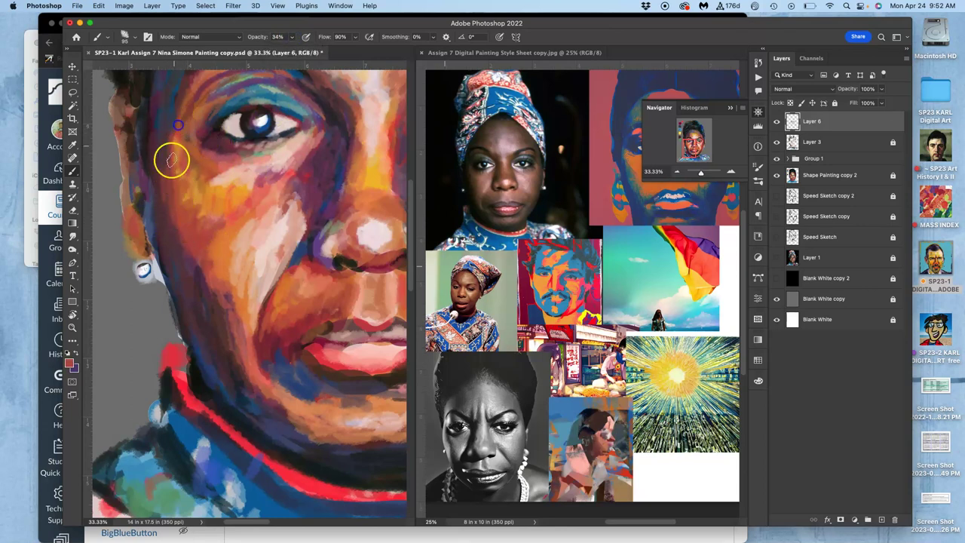
alt+click(298, 215)
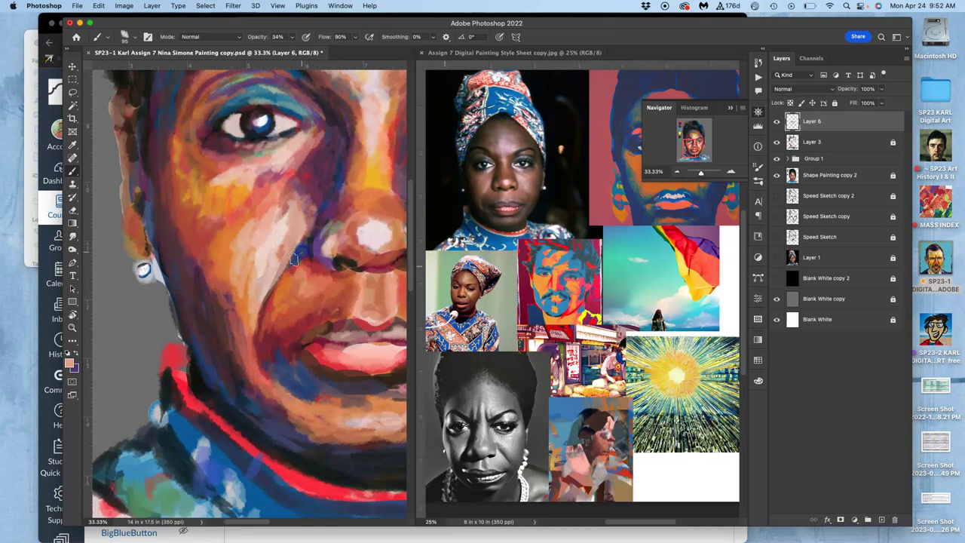
Soften the white highlight on the nose tip with sampled orange brush strokes.
mouse_move(353, 305)
mouse_down()
mouse_move(279, 262)
mouse_move(256, 174)
mouse_up()
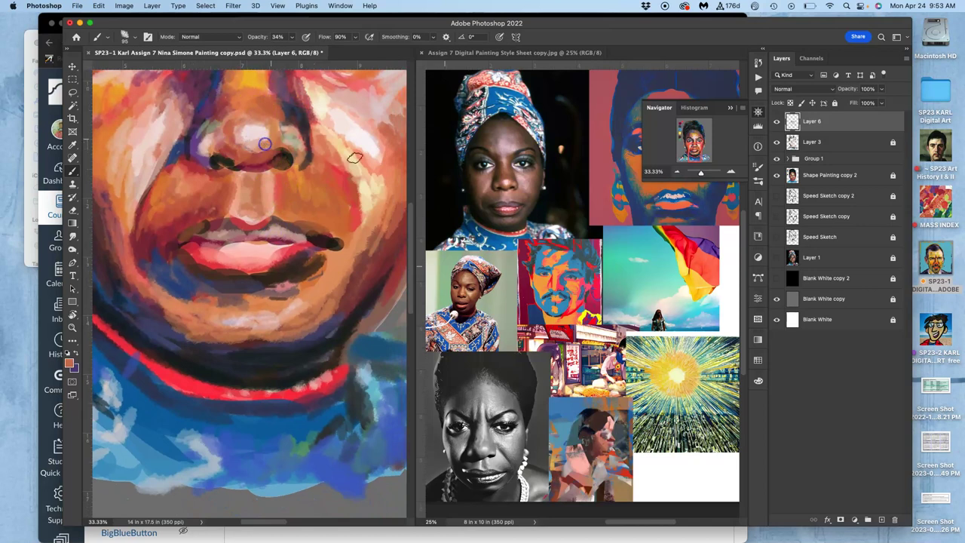
mouse_move(286, 141)
mouse_down()
mouse_move(259, 141)
mouse_move(233, 131)
mouse_up()
mouse_move(258, 208)
mouse_down()
mouse_move(251, 148)
mouse_move(242, 132)
mouse_move(257, 154)
mouse_up()
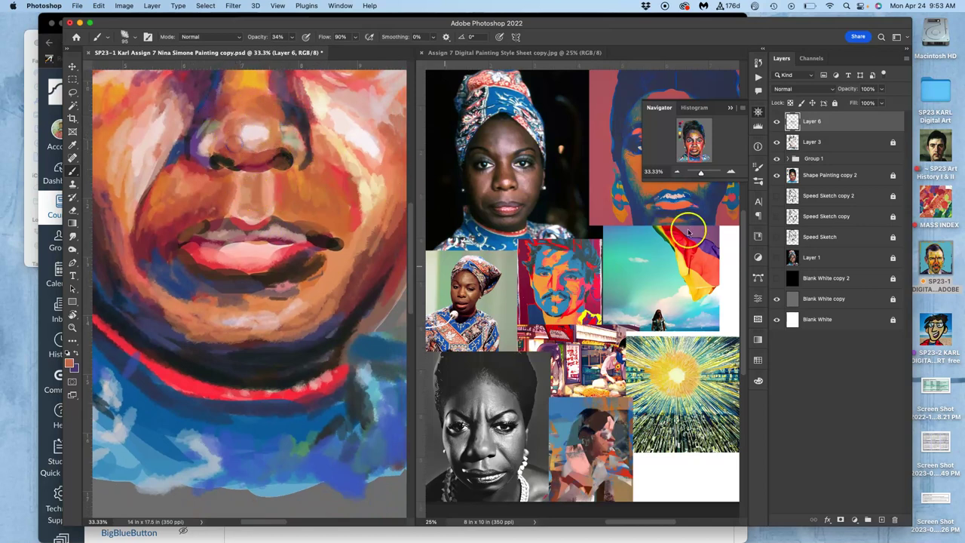
Compare the portrait with the Shape Painting copy 2 layer hidden and shown.
click(777, 176)
click(777, 175)
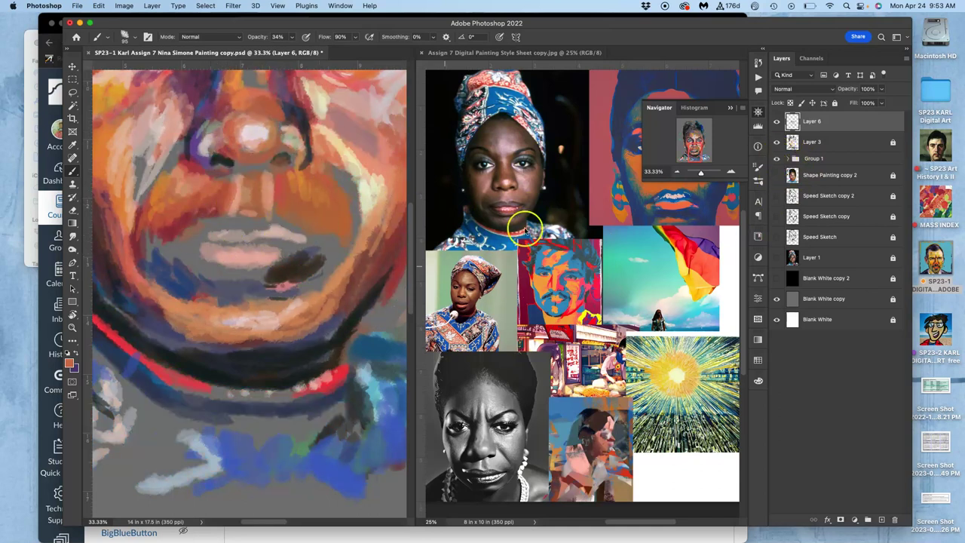
click(778, 175)
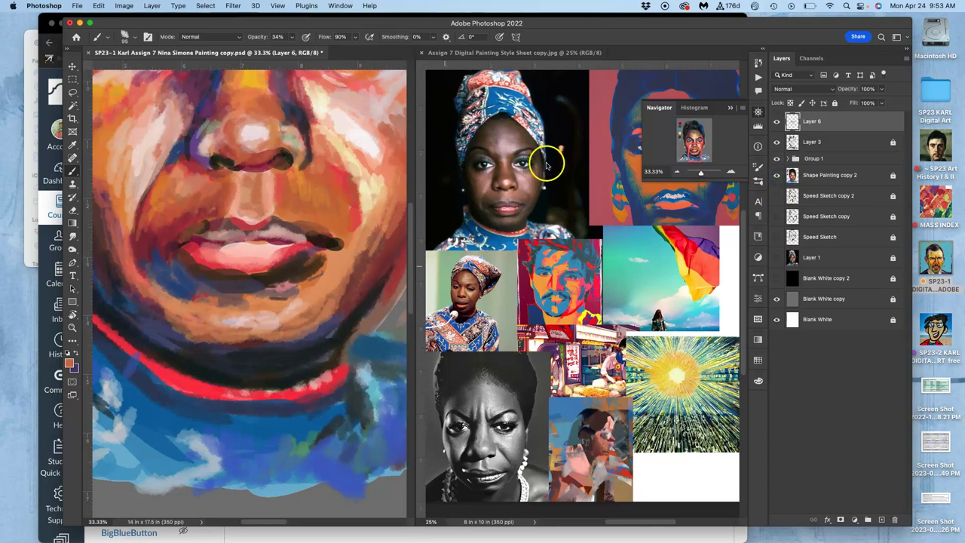
Enlarge the style sheet's headscarf portrait to about 122% around the mouth as reference.
click(575, 53)
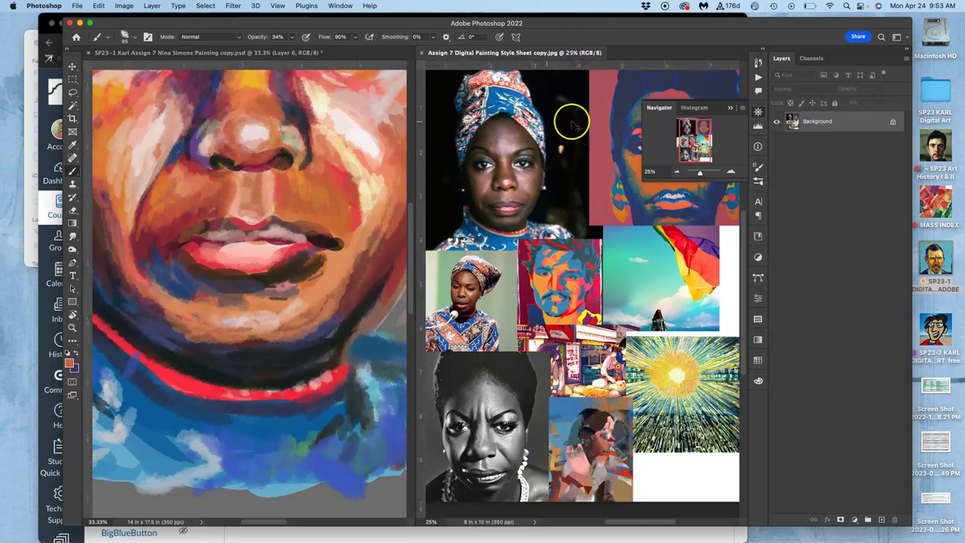
drag(692, 142, 689, 141)
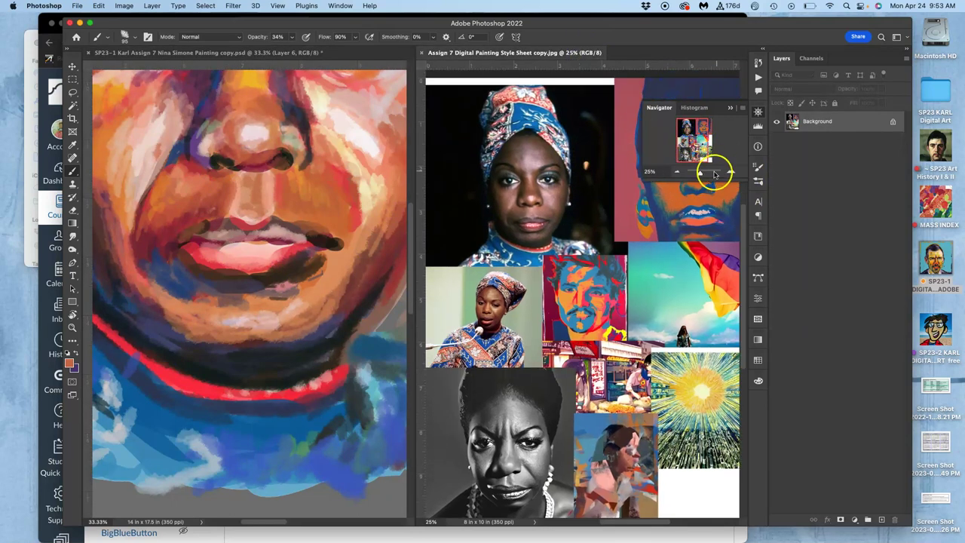
drag(699, 173, 707, 173)
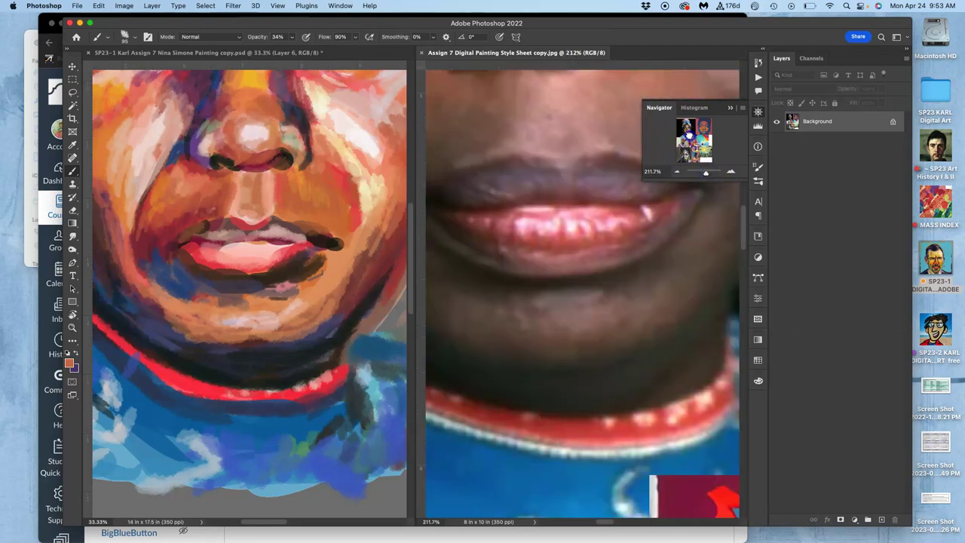
drag(689, 135, 689, 136)
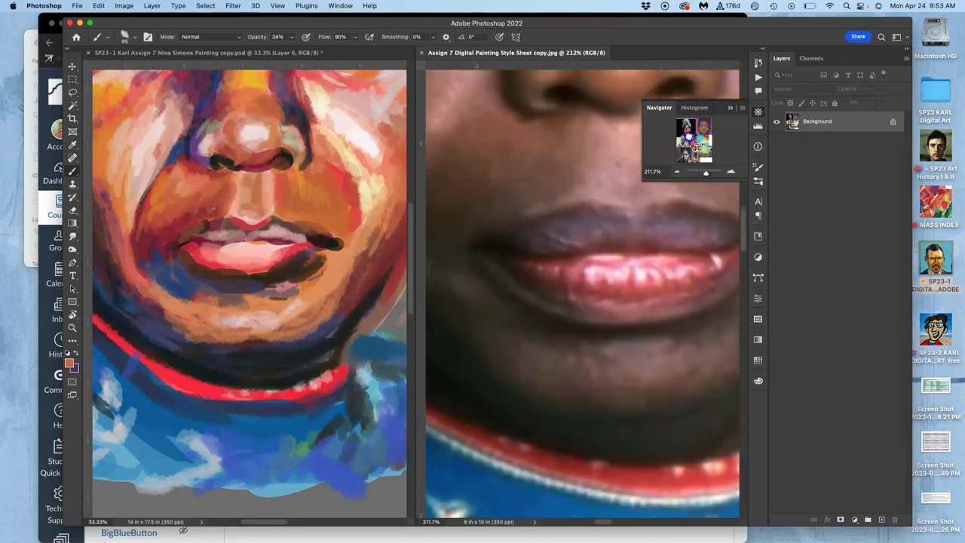
drag(706, 172, 704, 172)
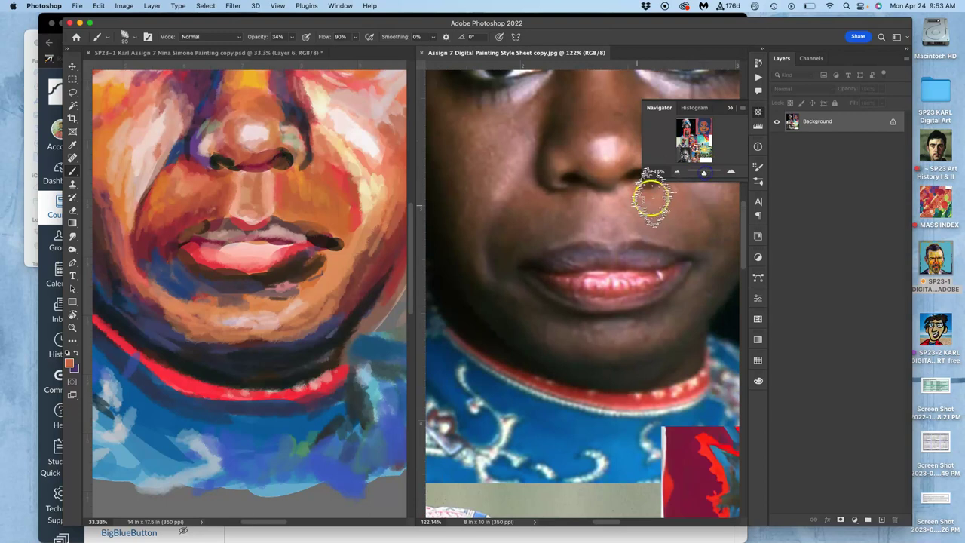
Return to the painting and define the mouth corner and lip line with sampled dark brown.
click(261, 53)
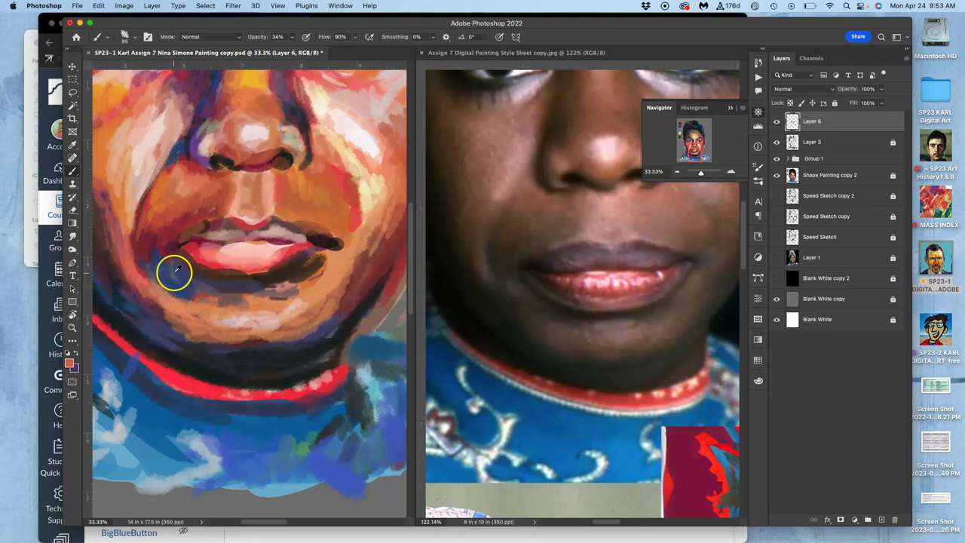
alt+click(324, 239)
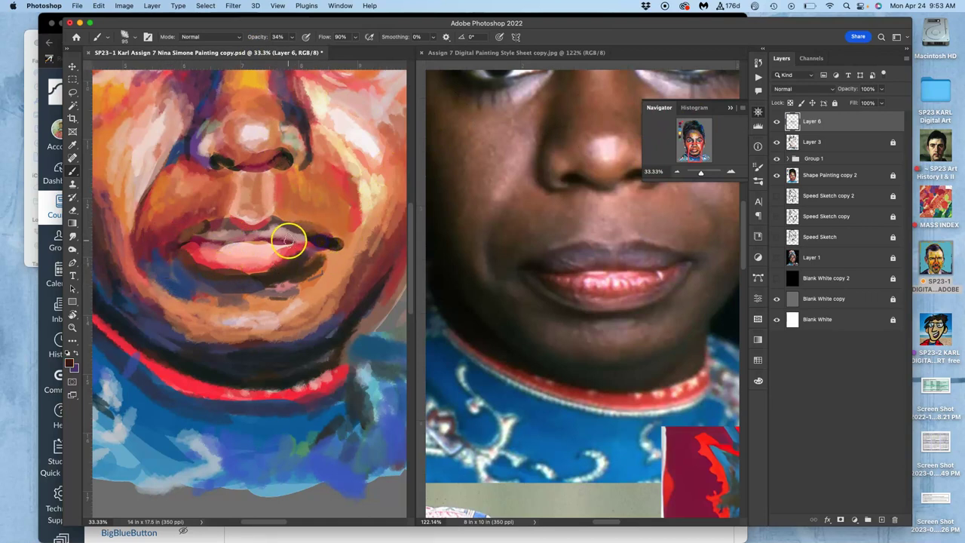
drag(280, 225, 309, 238)
click(267, 256)
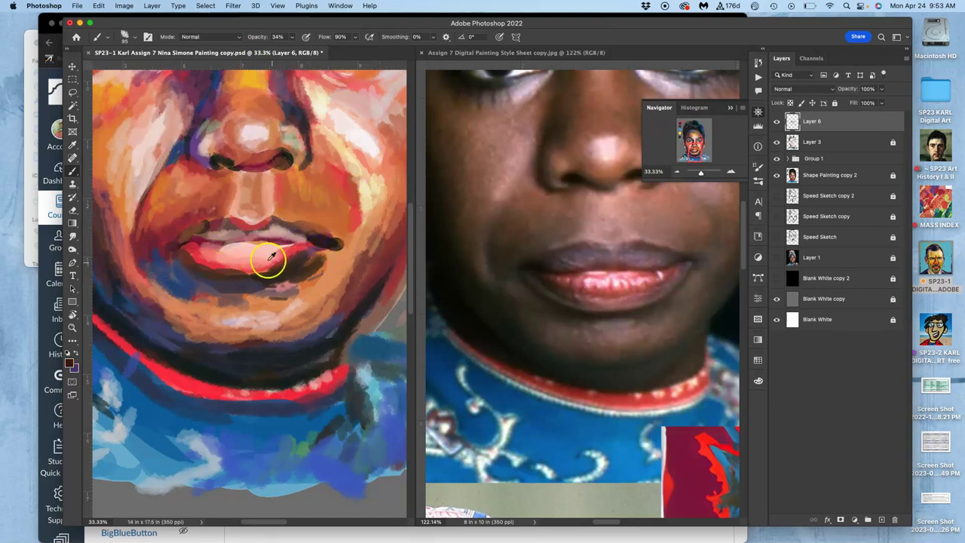
Tint the upper lip with sampled purple and greyish mauve strokes.
alt+click(195, 158)
click(234, 255)
click(222, 230)
alt+click(230, 236)
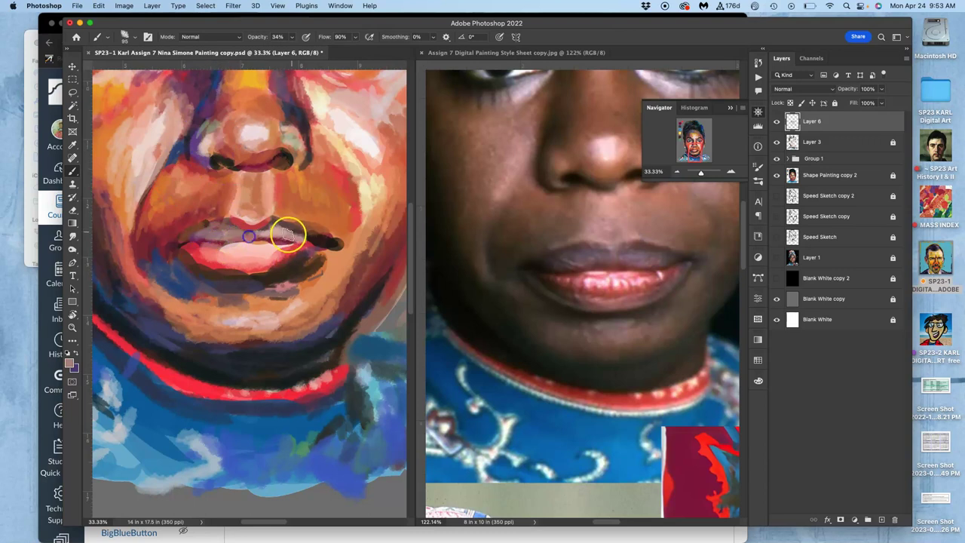
Blend sampled crimson along the line between the lips and into the lower lip.
alt+click(280, 252)
click(257, 238)
mouse_move(257, 236)
mouse_down()
mouse_move(231, 280)
mouse_move(246, 274)
mouse_move(239, 262)
mouse_up()
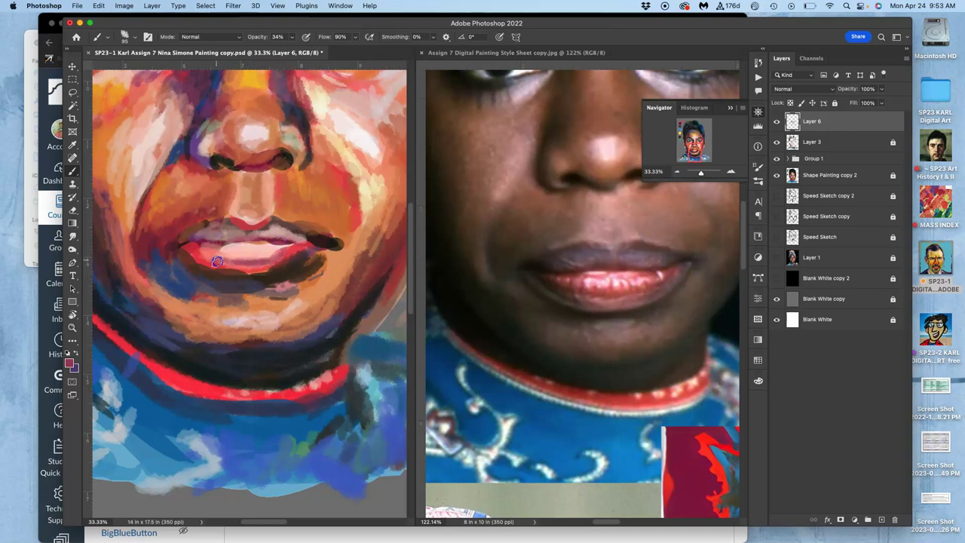
Add sampled-colour streaks across the lower lip to break up its pink highlight.
alt+click(245, 225)
drag(265, 259, 232, 258)
mouse_move(271, 248)
mouse_down()
mouse_move(232, 261)
mouse_move(236, 242)
mouse_move(201, 248)
mouse_up()
mouse_move(256, 261)
mouse_down()
mouse_move(234, 285)
mouse_move(190, 276)
mouse_move(187, 288)
mouse_move(198, 286)
mouse_move(214, 303)
mouse_up()
Rework the nostril wing and nostril edge with sampled olive, dark purple and brown.
alt+click(212, 130)
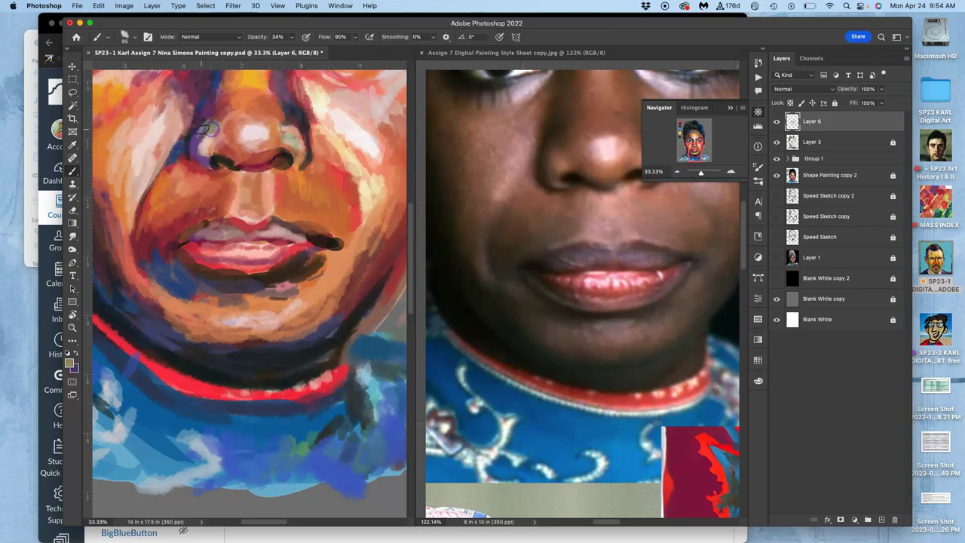
alt+click(184, 150)
mouse_move(207, 131)
mouse_down()
mouse_move(194, 154)
mouse_move(216, 160)
mouse_up()
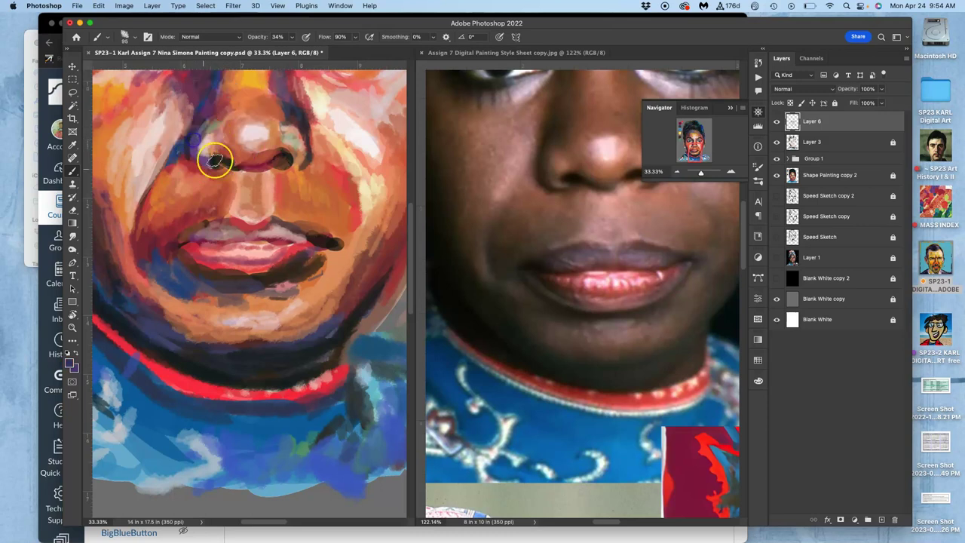
mouse_move(274, 132)
mouse_down()
mouse_move(247, 155)
mouse_move(281, 164)
mouse_move(234, 165)
mouse_move(224, 188)
mouse_move(233, 166)
mouse_move(226, 174)
mouse_up()
alt+click(226, 155)
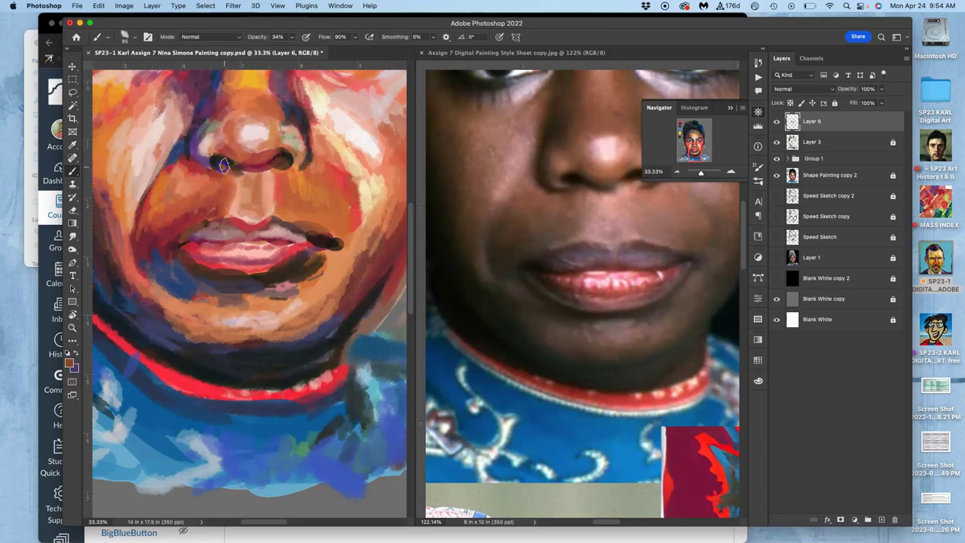
Outline the upper edge of the upper lip with sampled peach strokes.
mouse_move(218, 213)
mouse_down()
mouse_move(258, 187)
mouse_move(251, 172)
mouse_move(281, 168)
mouse_move(218, 257)
mouse_move(193, 260)
mouse_move(217, 209)
mouse_move(204, 214)
mouse_move(233, 198)
mouse_move(215, 219)
mouse_up()
alt+click(232, 213)
mouse_move(254, 247)
mouse_down()
mouse_move(255, 224)
mouse_move(273, 219)
mouse_move(271, 197)
mouse_move(292, 226)
mouse_up()
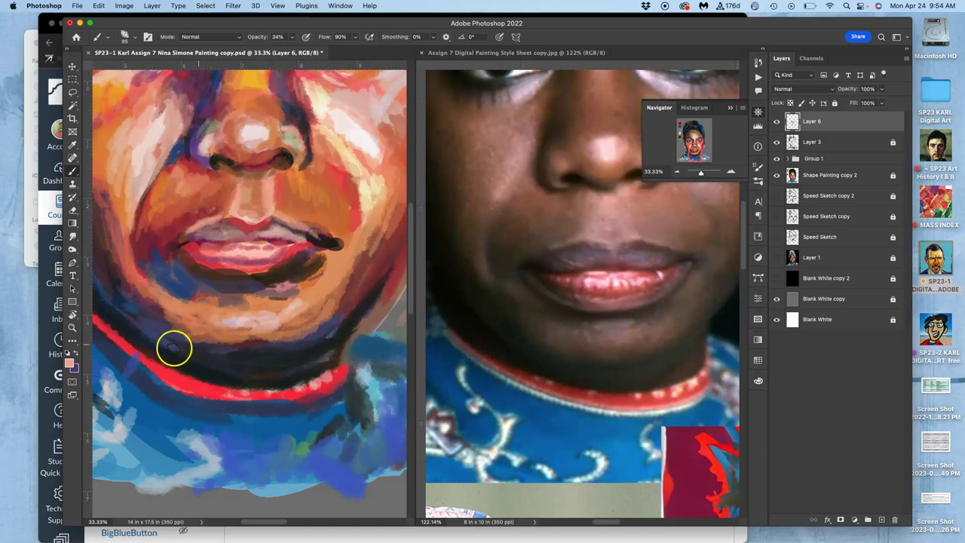
Refine the shadow beneath the lower lip with sampled dark brown strokes.
mouse_move(175, 348)
mouse_down()
mouse_move(160, 307)
mouse_move(185, 269)
mouse_move(182, 290)
mouse_move(181, 261)
mouse_move(285, 263)
mouse_move(243, 266)
mouse_move(239, 277)
mouse_move(283, 266)
mouse_move(247, 278)
mouse_move(288, 274)
mouse_up()
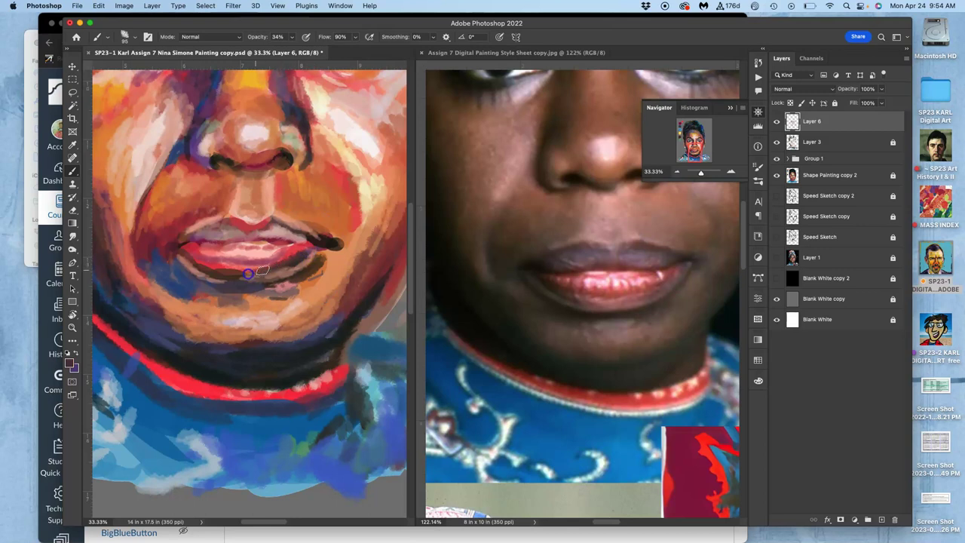
drag(302, 261, 310, 257)
drag(313, 256, 254, 279)
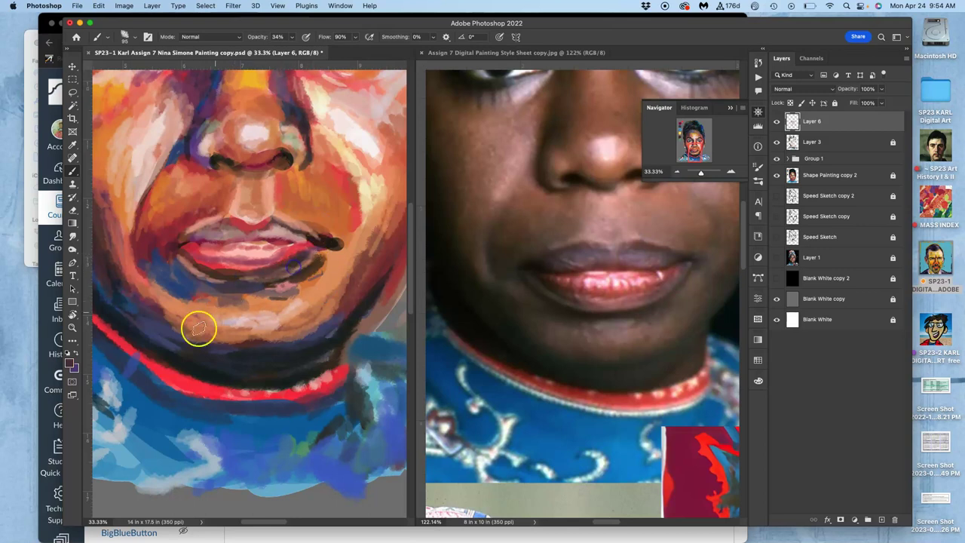
Blend sampled red from the cheek fold over the dark patch at the mouth corner.
alt+click(357, 212)
mouse_move(335, 247)
mouse_down()
mouse_move(351, 229)
mouse_move(339, 240)
mouse_up()
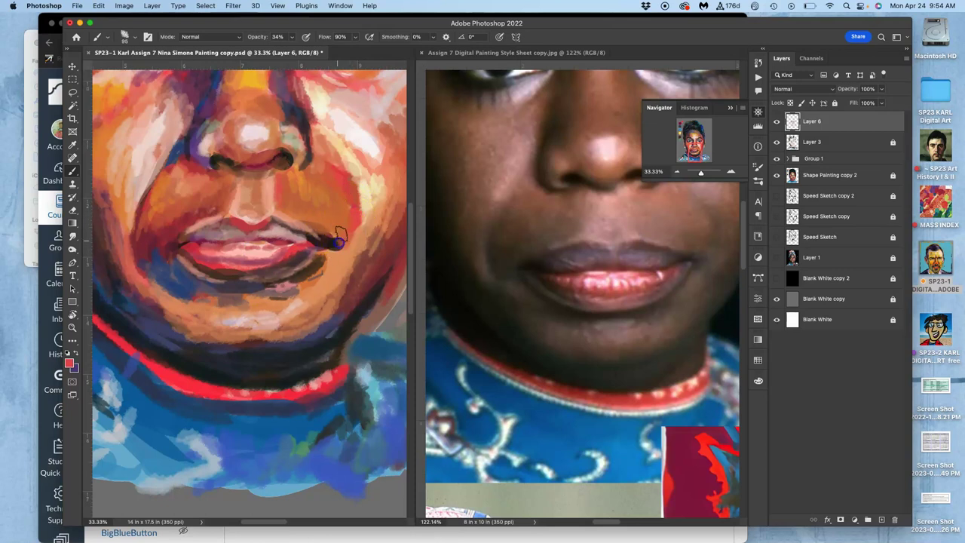